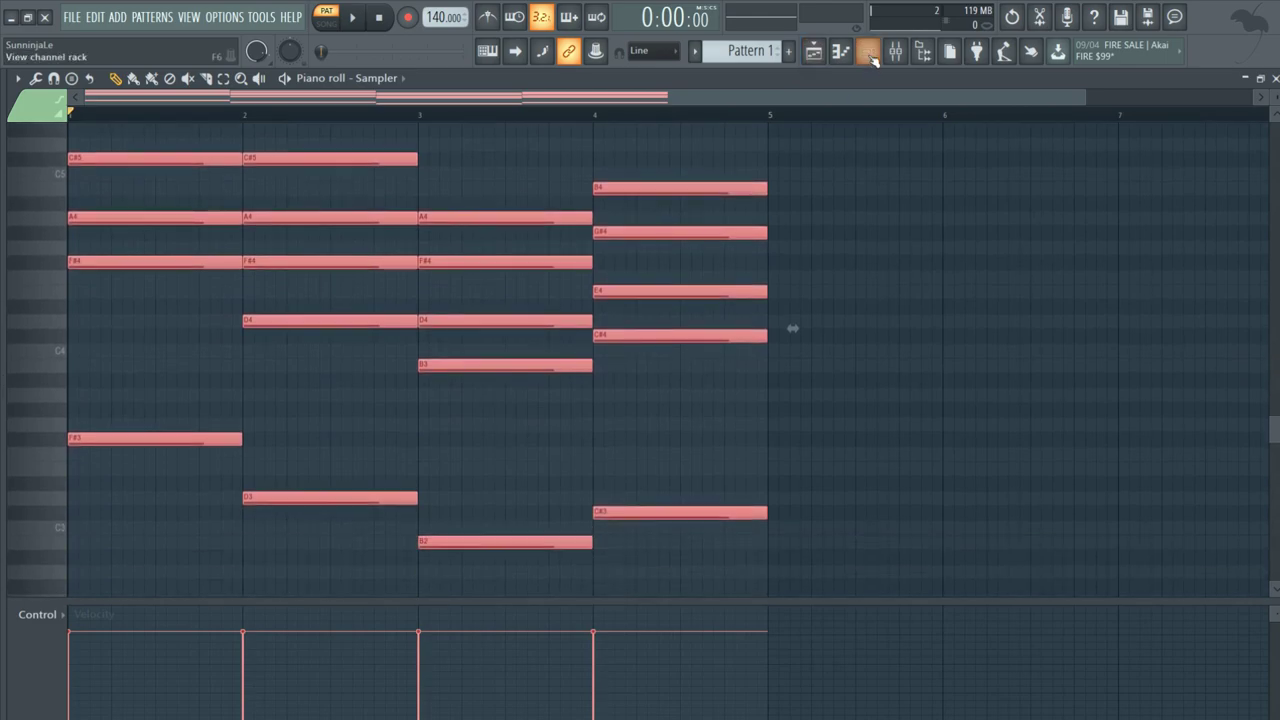
Bring up the Channel rack's instrument list to reach the Serum channel
left_click(867, 51)
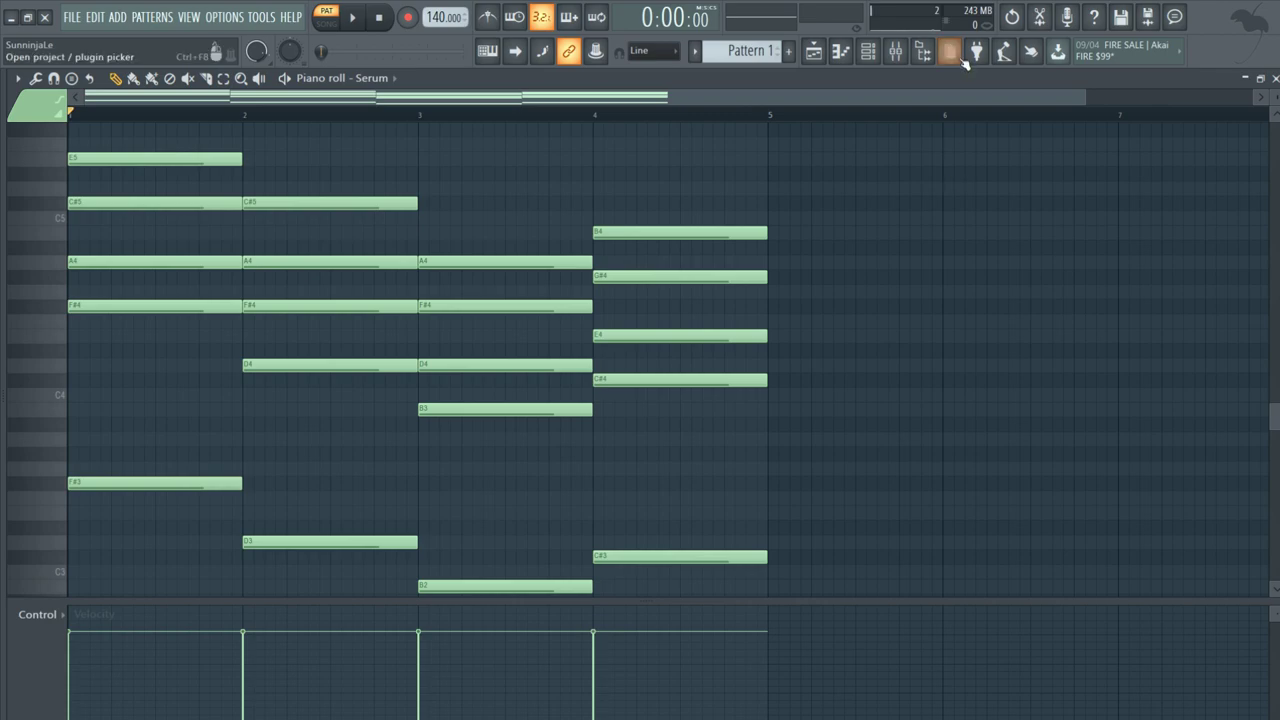
Open the Serum synth and set oscillator A's unison to 8 voices
left_click(867, 51)
left_click(880, 223)
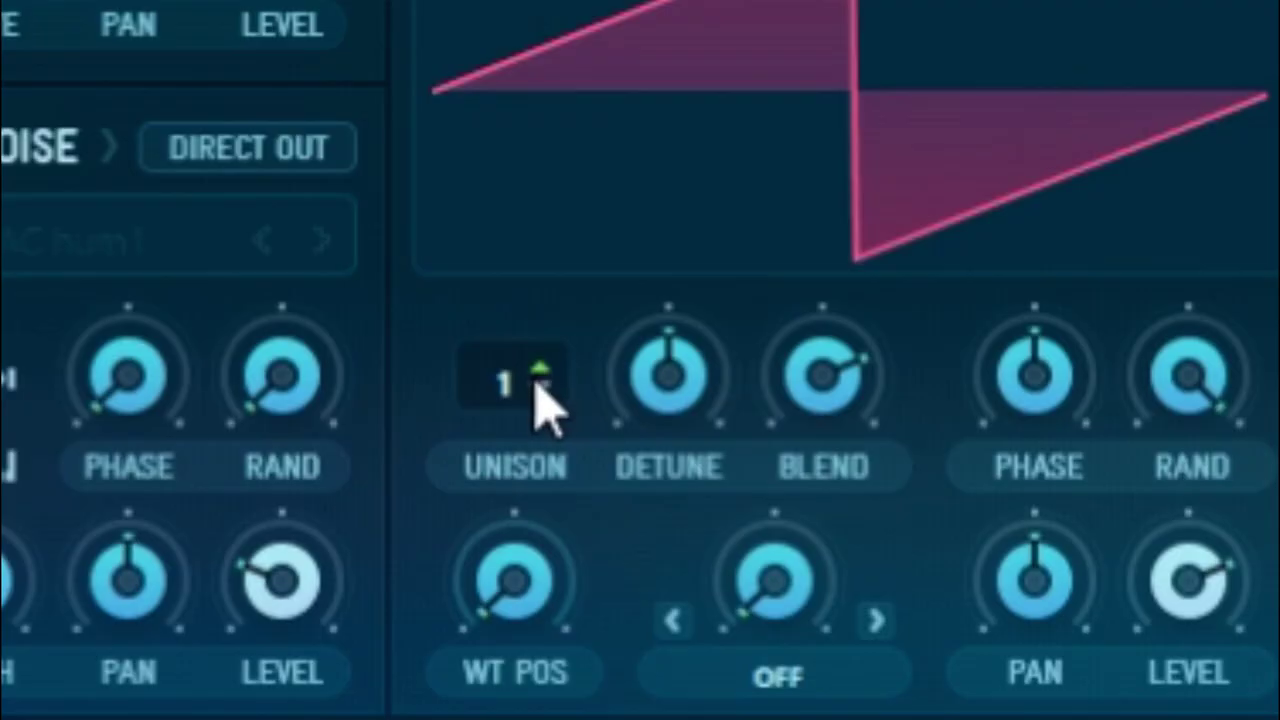
left_click_drag(439, 336, 477, 295)
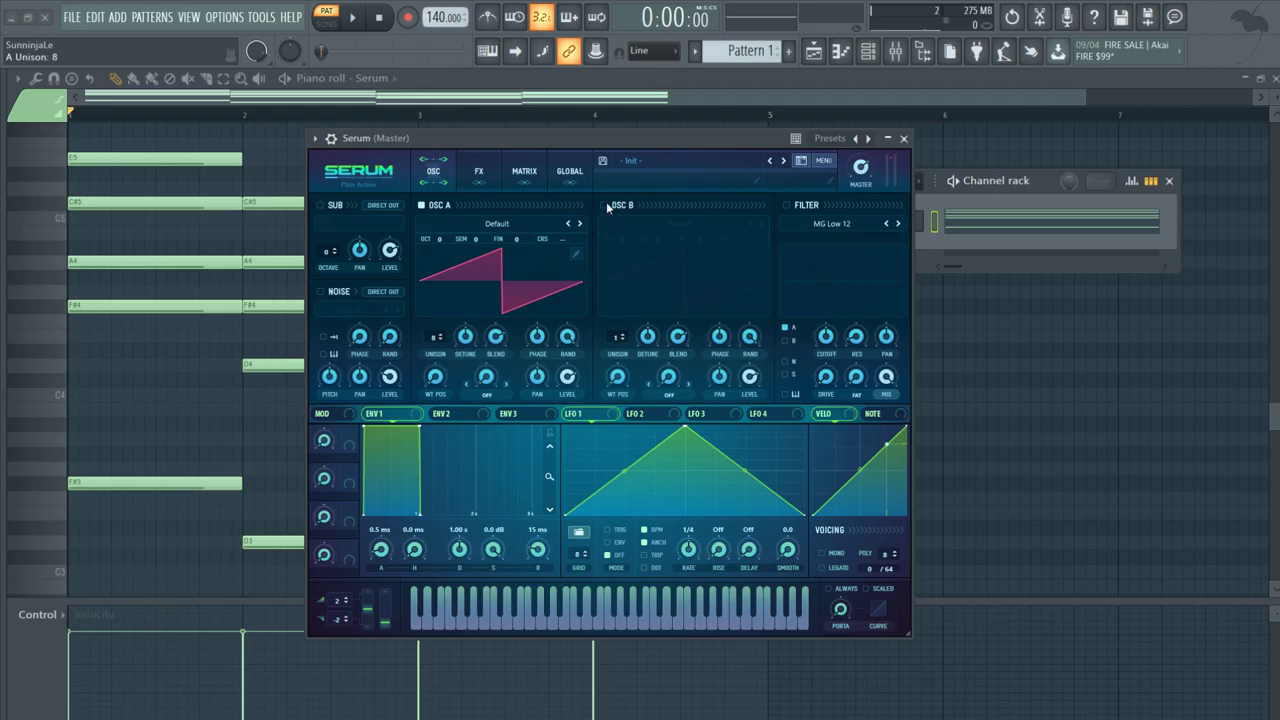
Enable oscillator B with 8 unison voices, one octave up (+1)
left_click(604, 205)
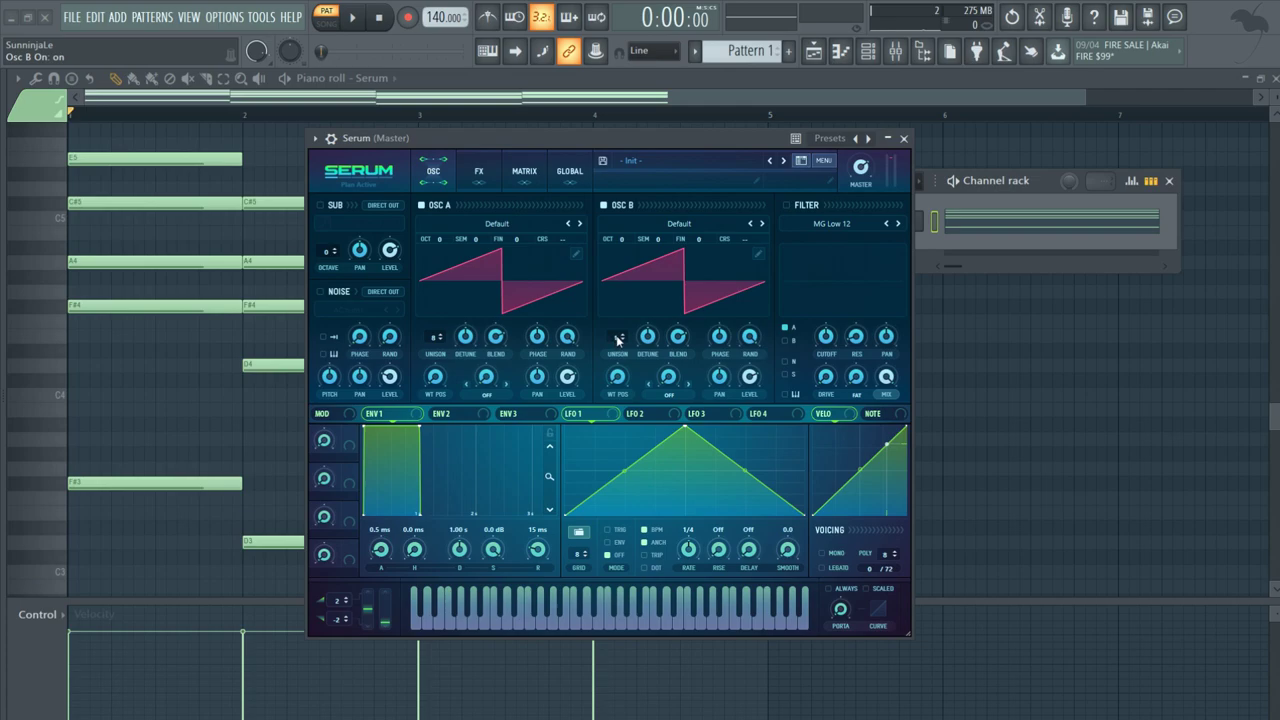
left_click_drag(615, 344, 632, 319)
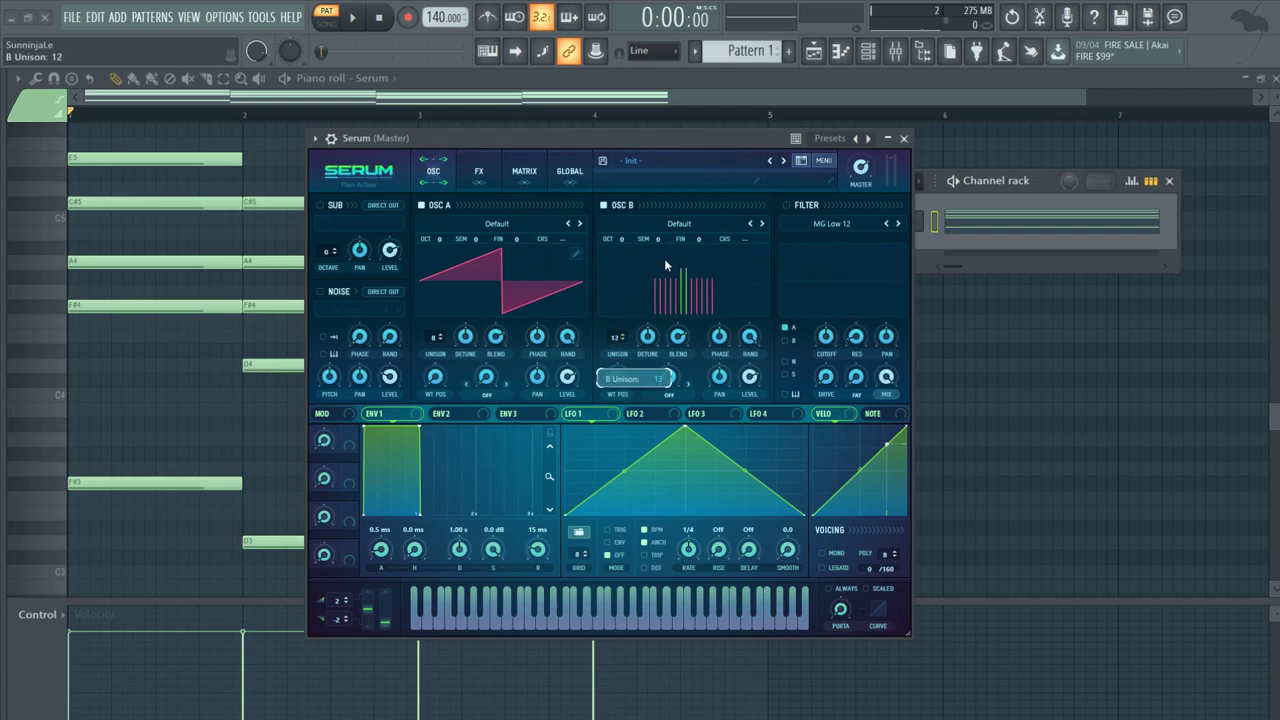
left_click_drag(664, 258, 661, 313)
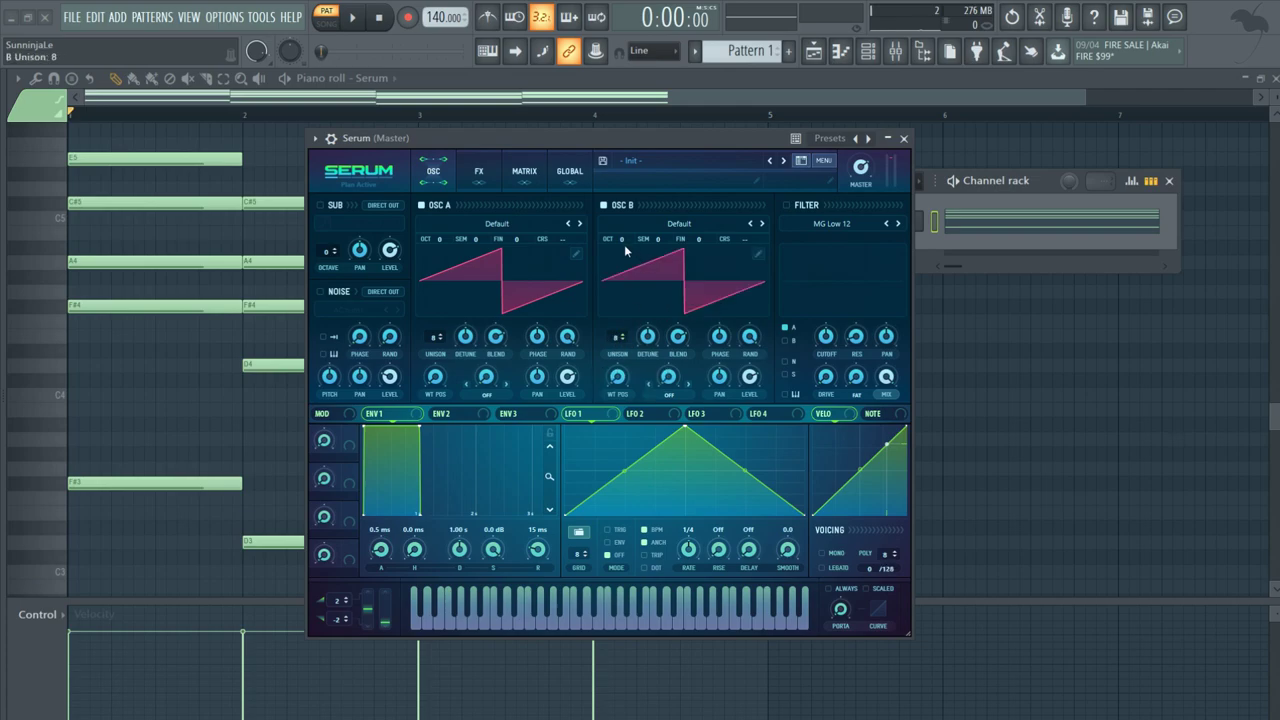
left_click(621, 238)
Route LFO 1 to oscillator levels and bend its shape into curved slopes with an earlier peak
left_click_drag(672, 395, 567, 376)
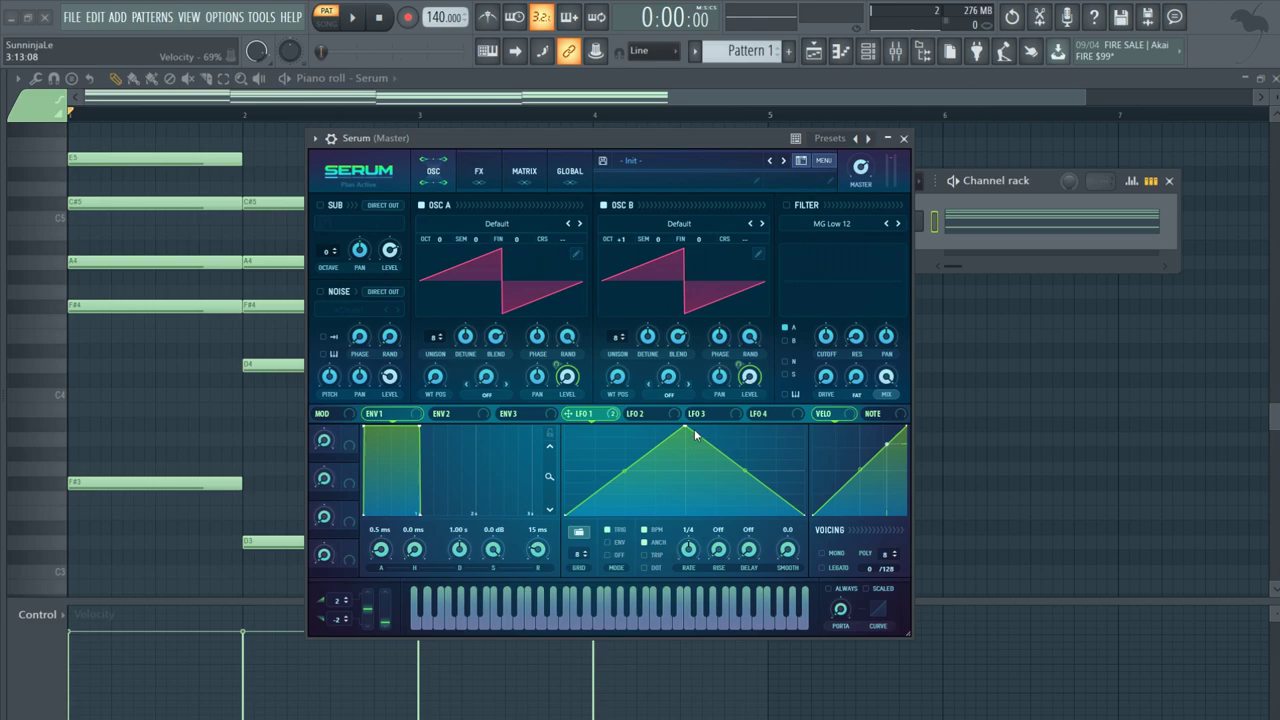
left_click_drag(664, 428, 623, 426)
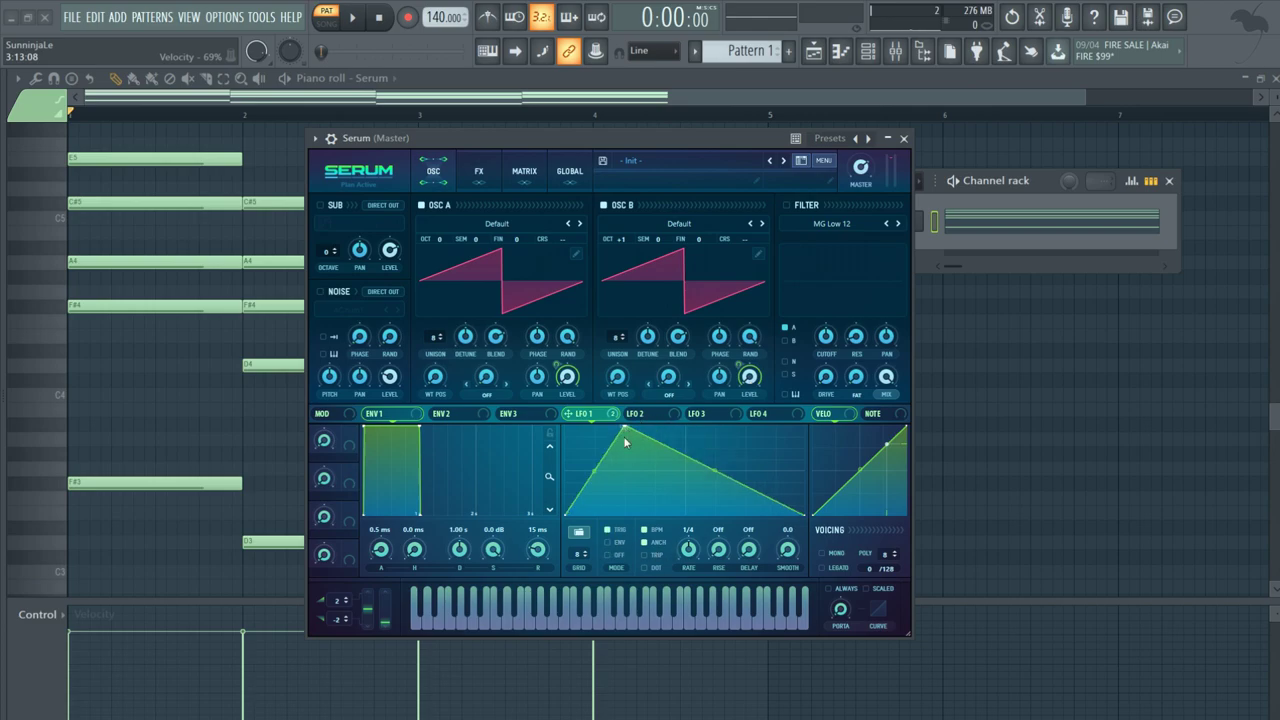
left_click_drag(595, 470, 597, 477)
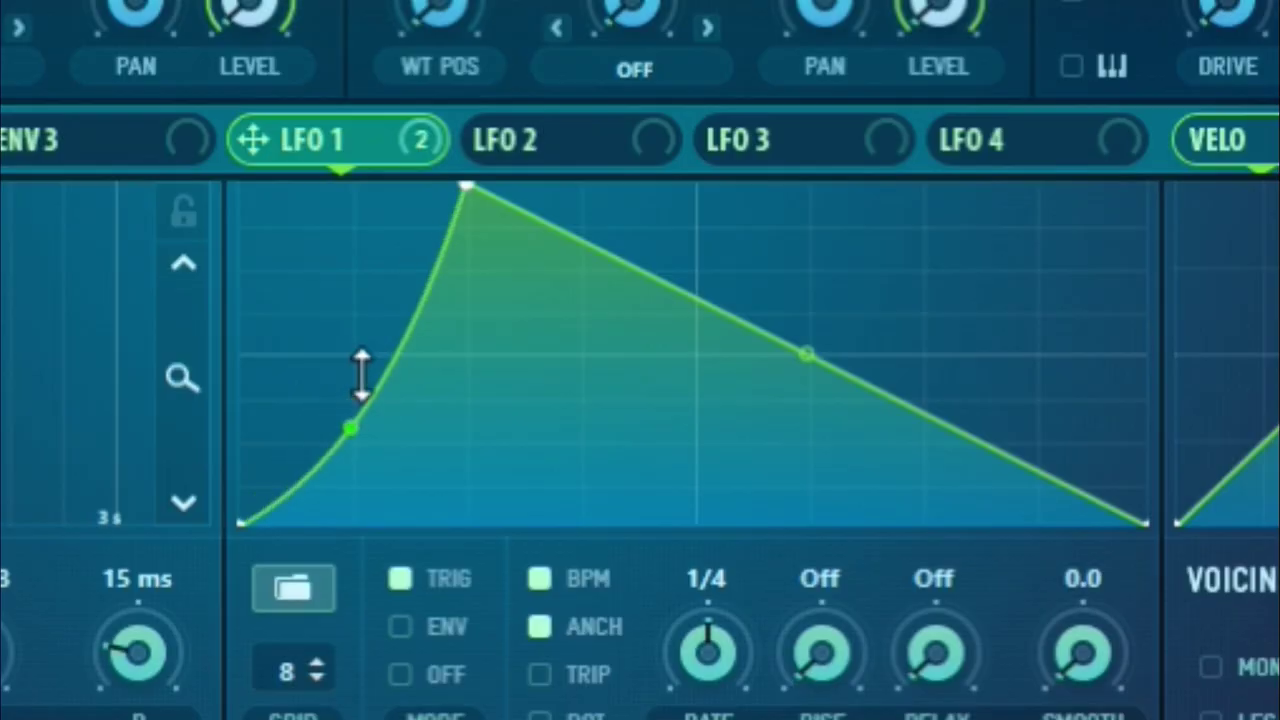
left_click_drag(806, 354, 802, 308)
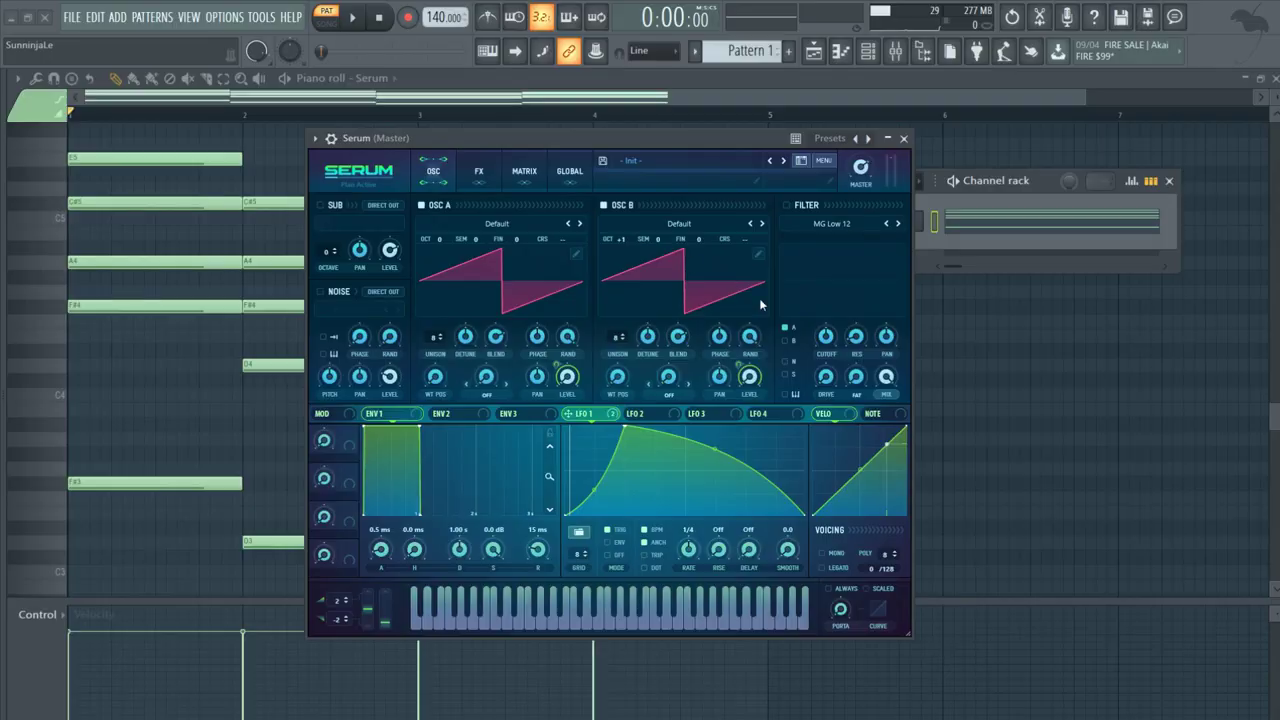
Turn on Serum's Compressor and Hyper/Dimension effects, with Dimension size lowered to 31%
left_click(479, 171)
left_click(325, 329)
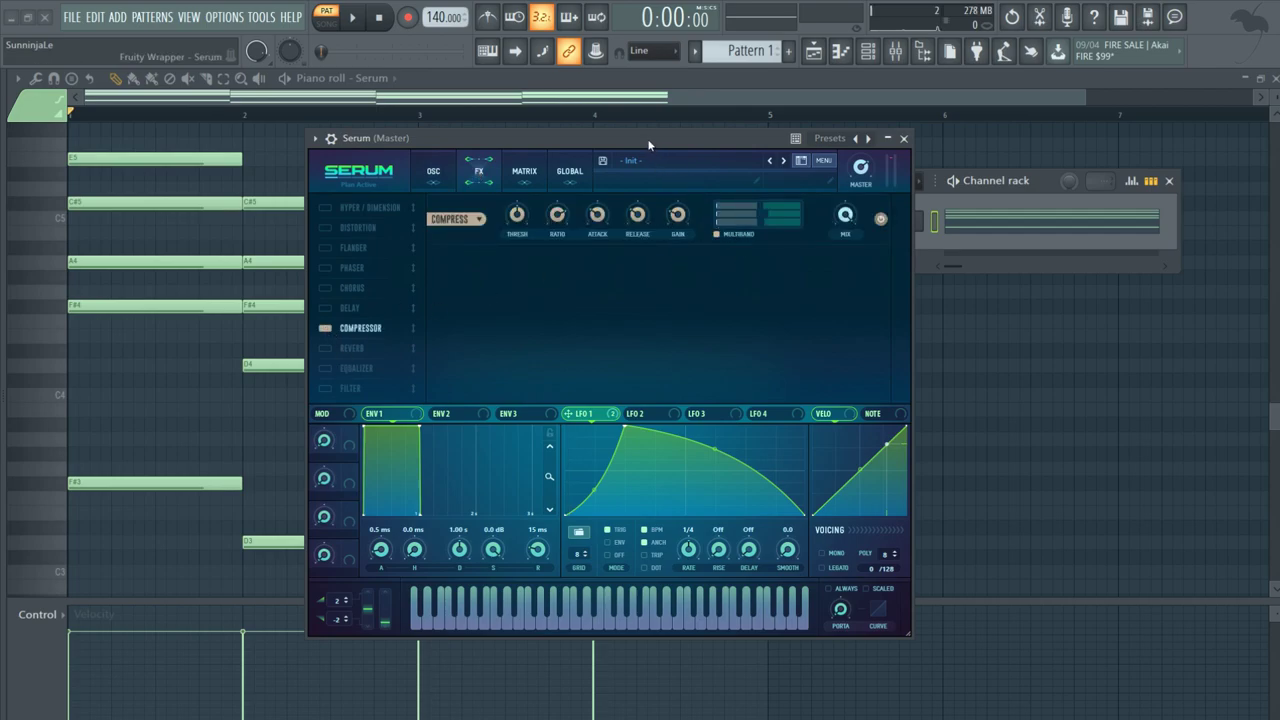
key("space")
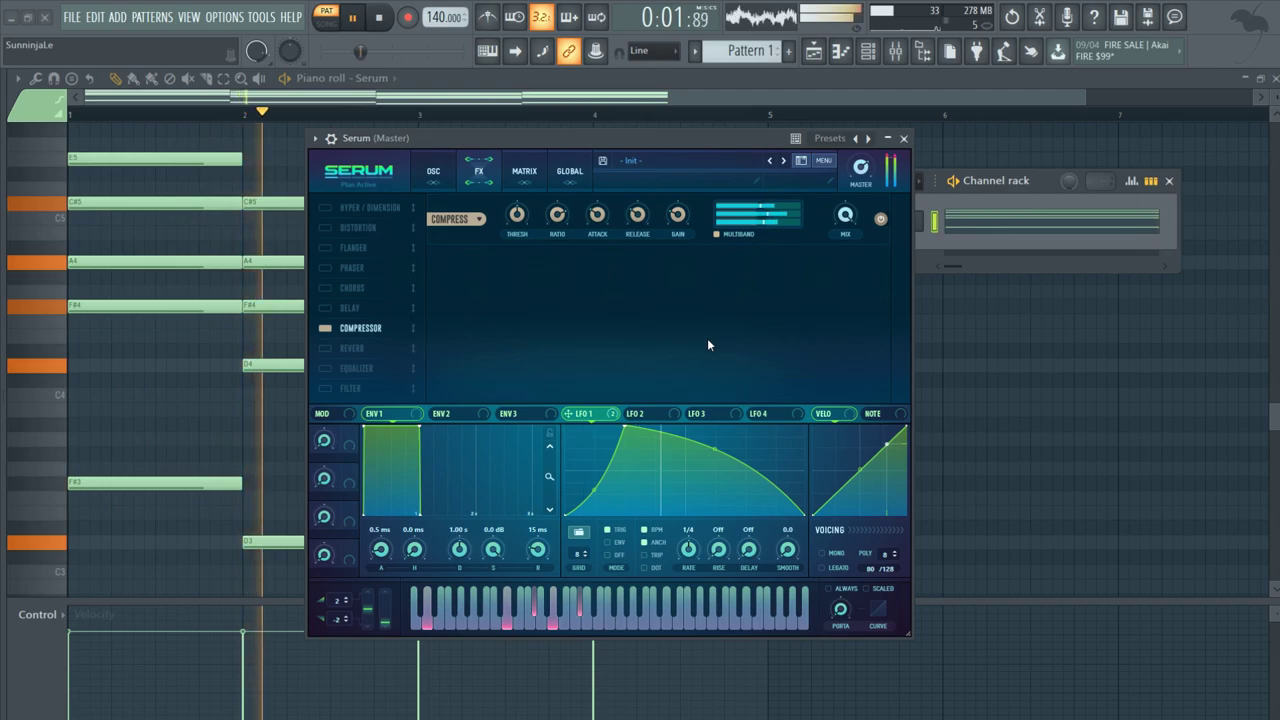
key("space")
left_click(358, 209)
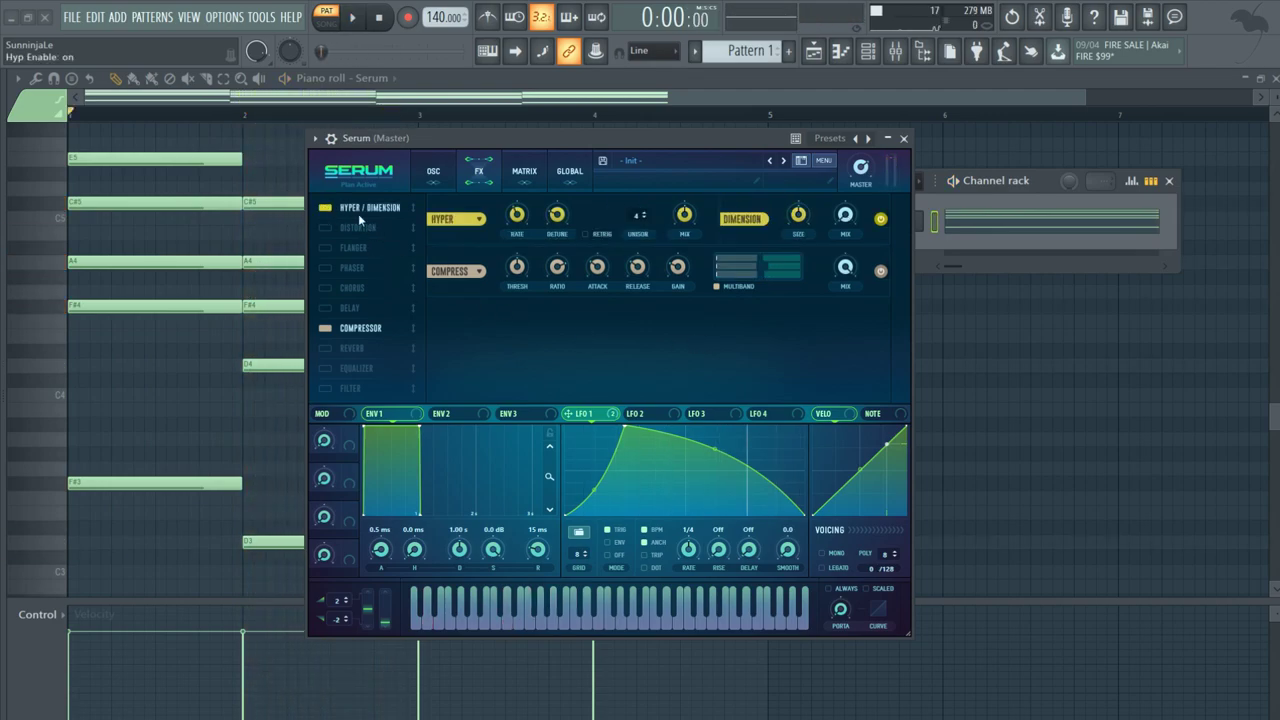
mouse_move(701, 212)
left_click_drag(800, 216, 783, 240)
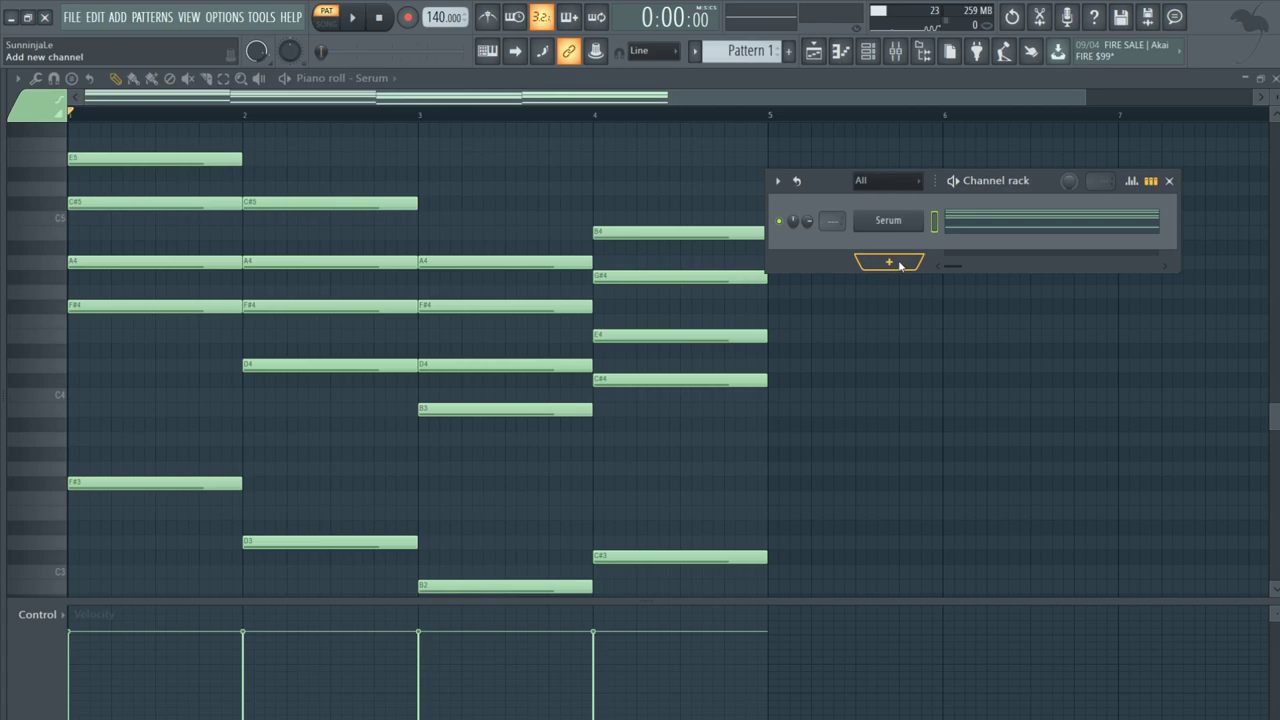
Add a new Serum #2 channel and make it play the chord pattern
left_click(889, 262)
left_click(934, 283)
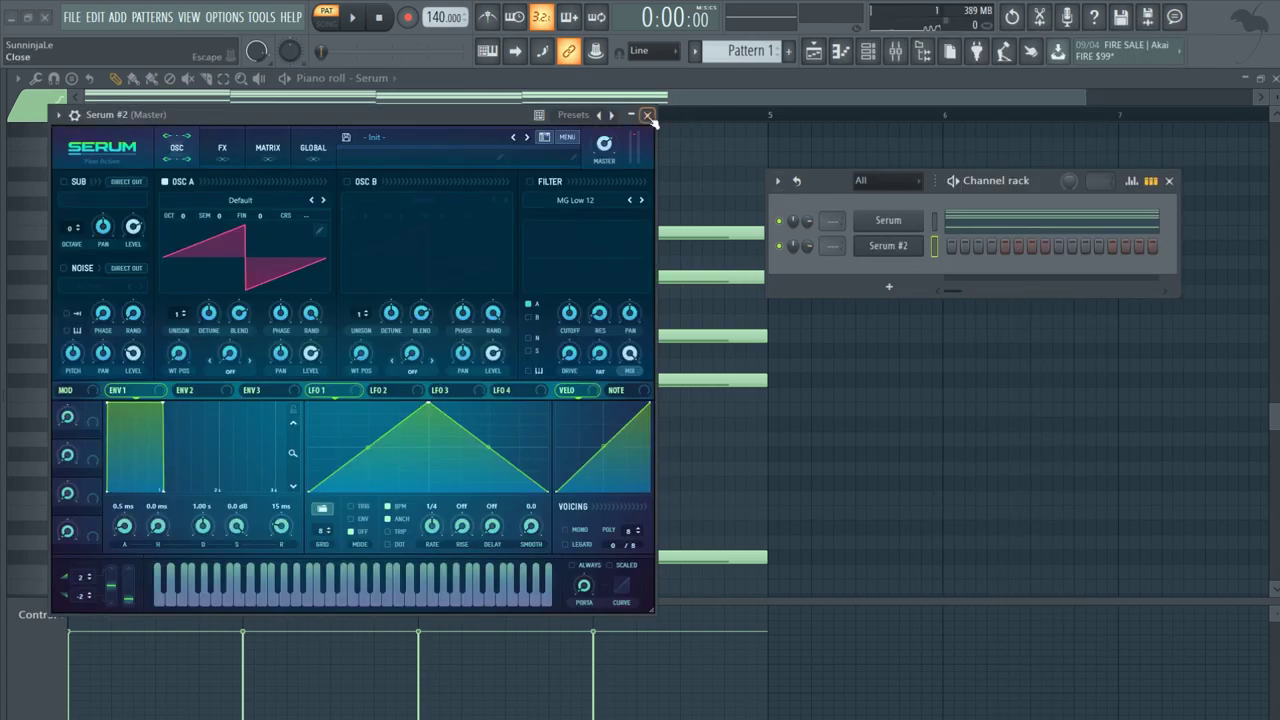
left_click(649, 116)
key("F6")
left_click(385, 77)
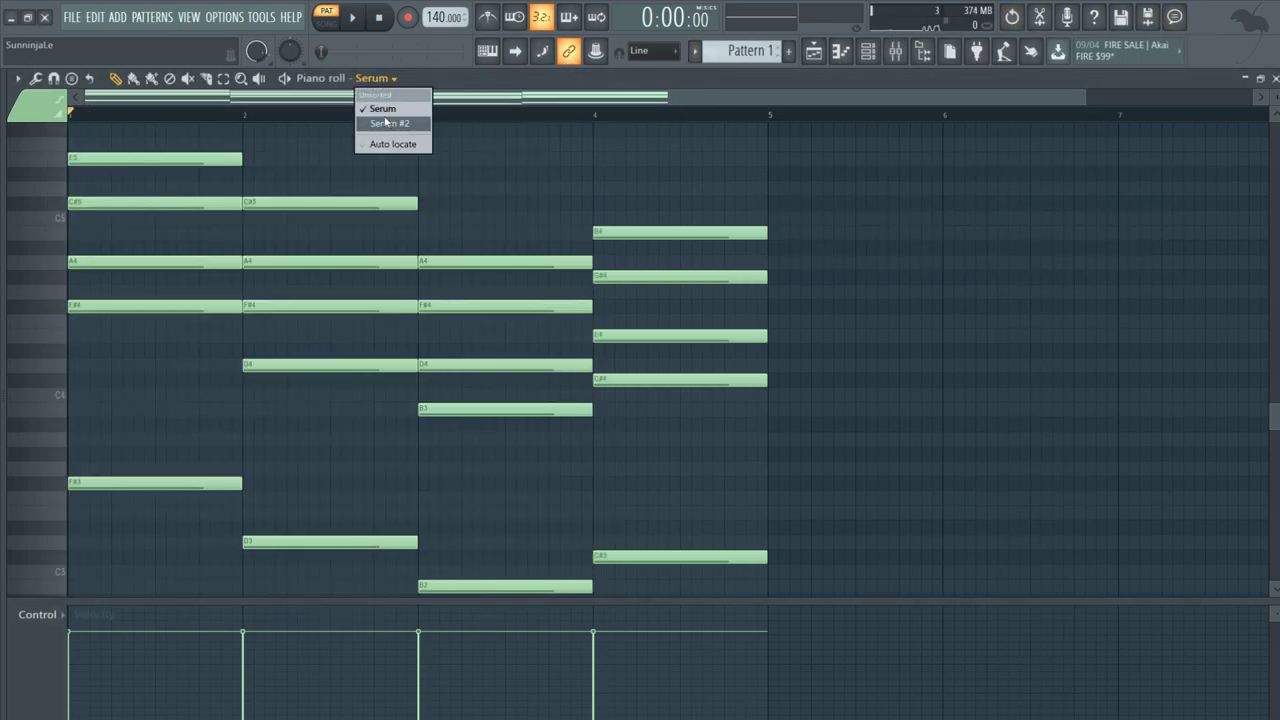
left_click(391, 143)
Load the SY Running Saws preset into Serum #2 and audition it
left_click(868, 50)
left_click(903, 245)
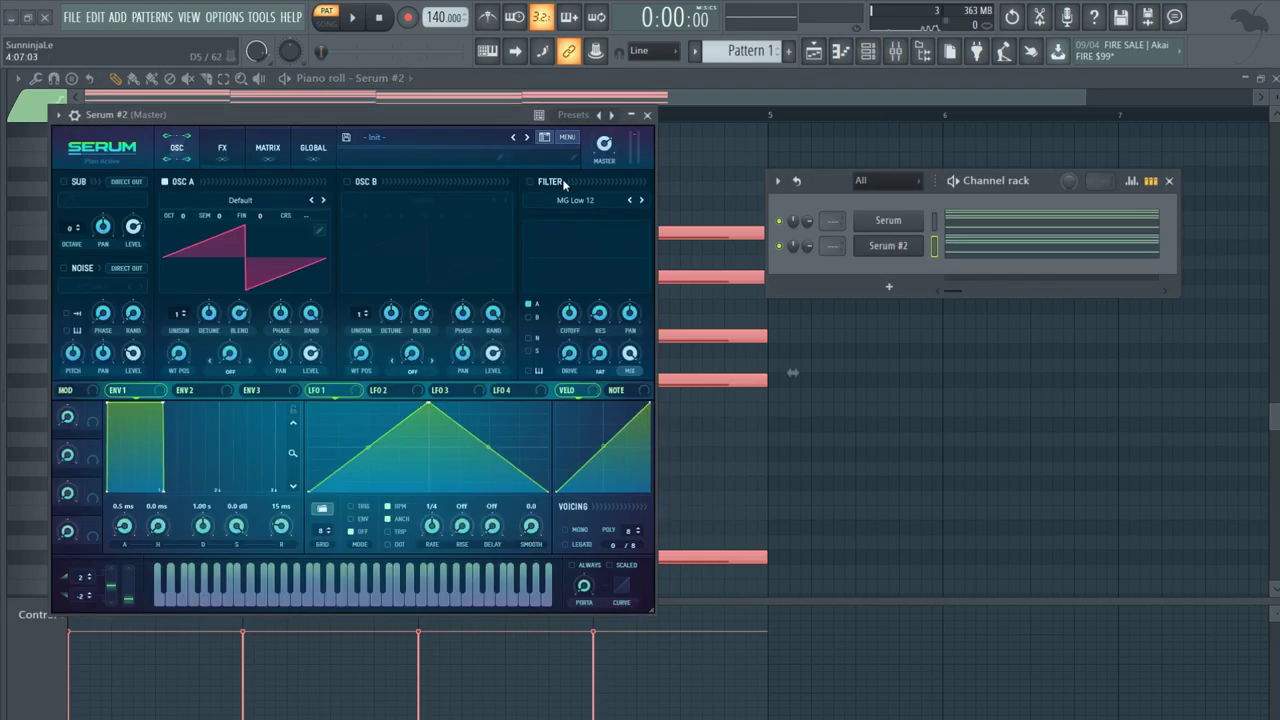
left_click(442, 139)
mouse_move(450, 176)
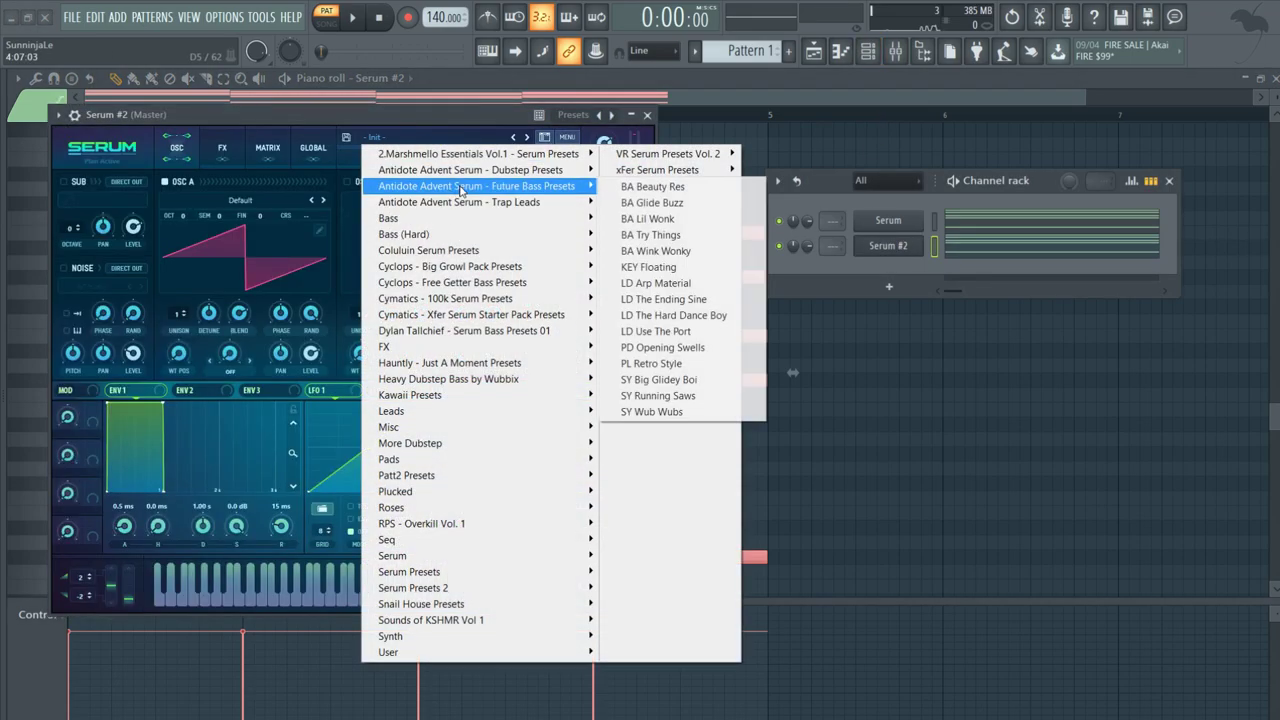
left_click(683, 400)
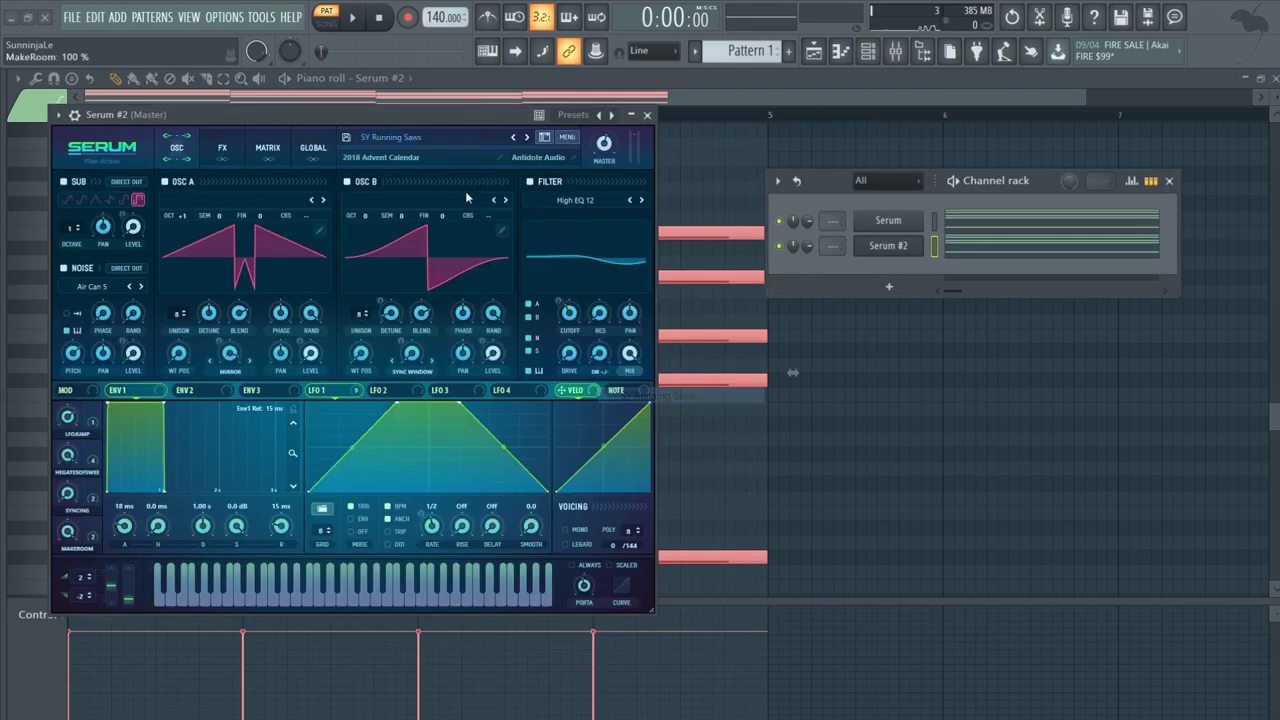
left_click_drag(395, 114, 605, 124)
key("space")
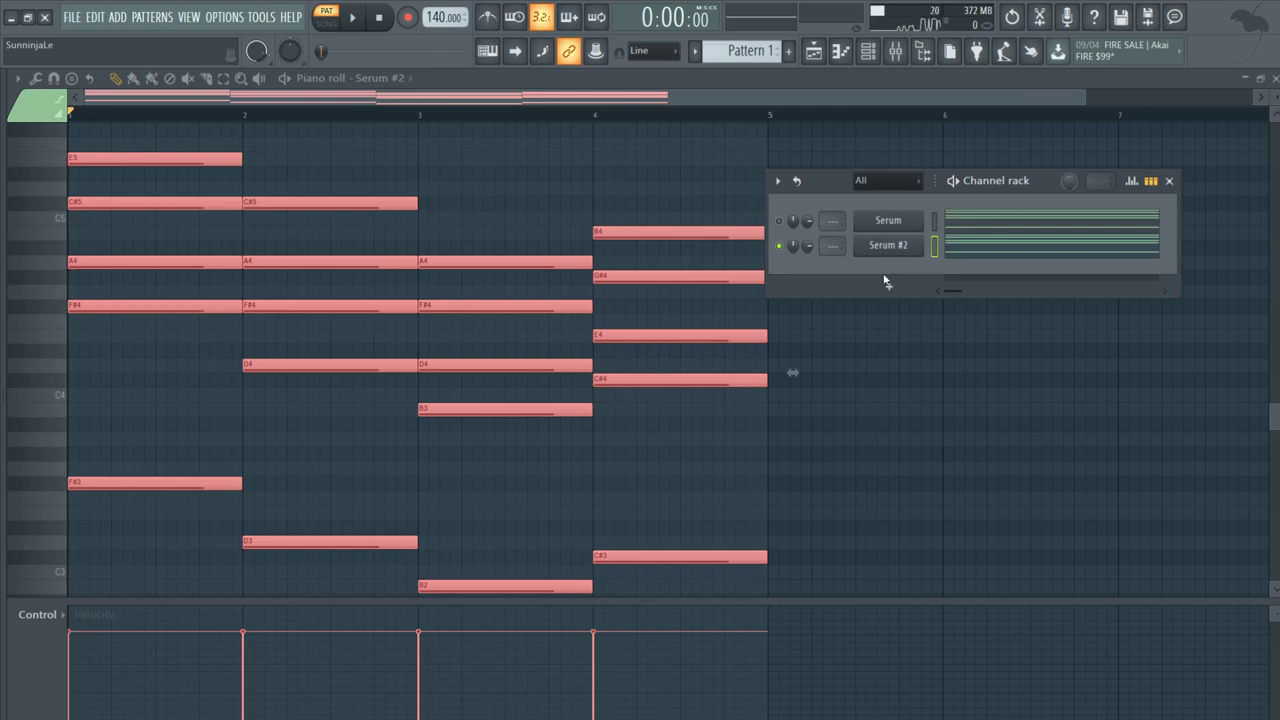
Play the pattern again with Serum #2, then close its window and stop
left_click(872, 255)
key("space")
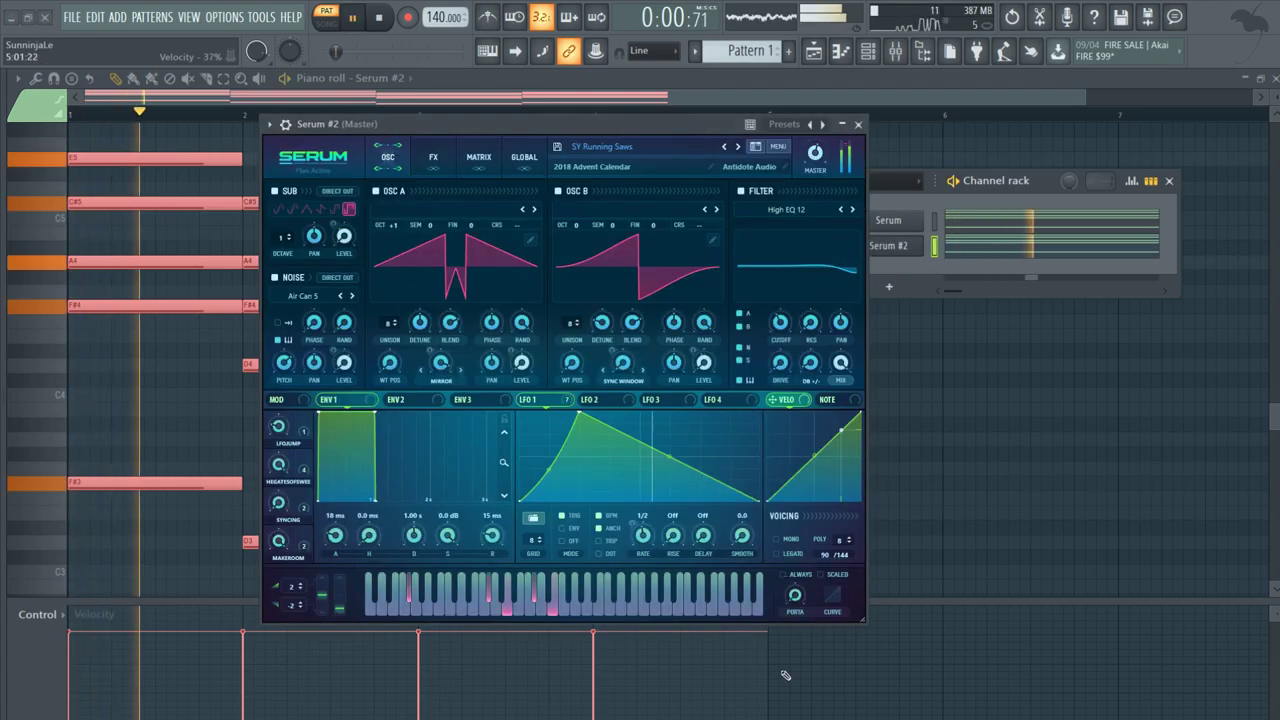
left_click(858, 126)
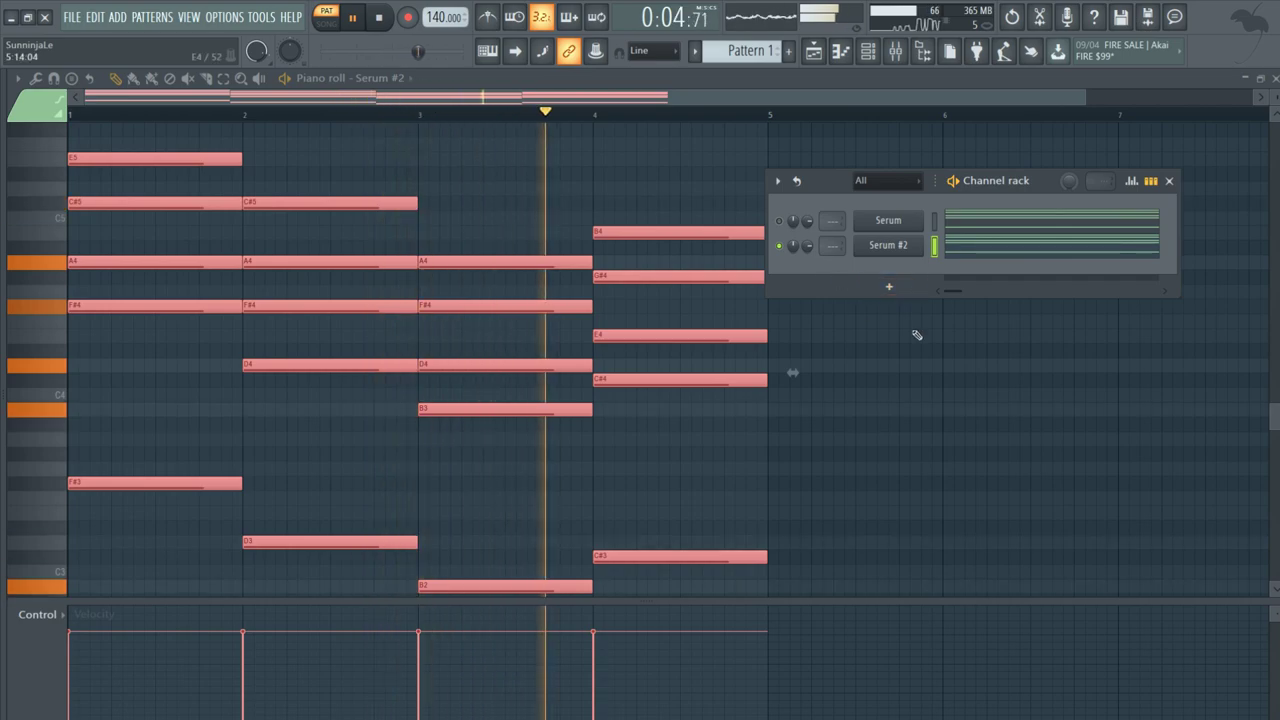
key("space")
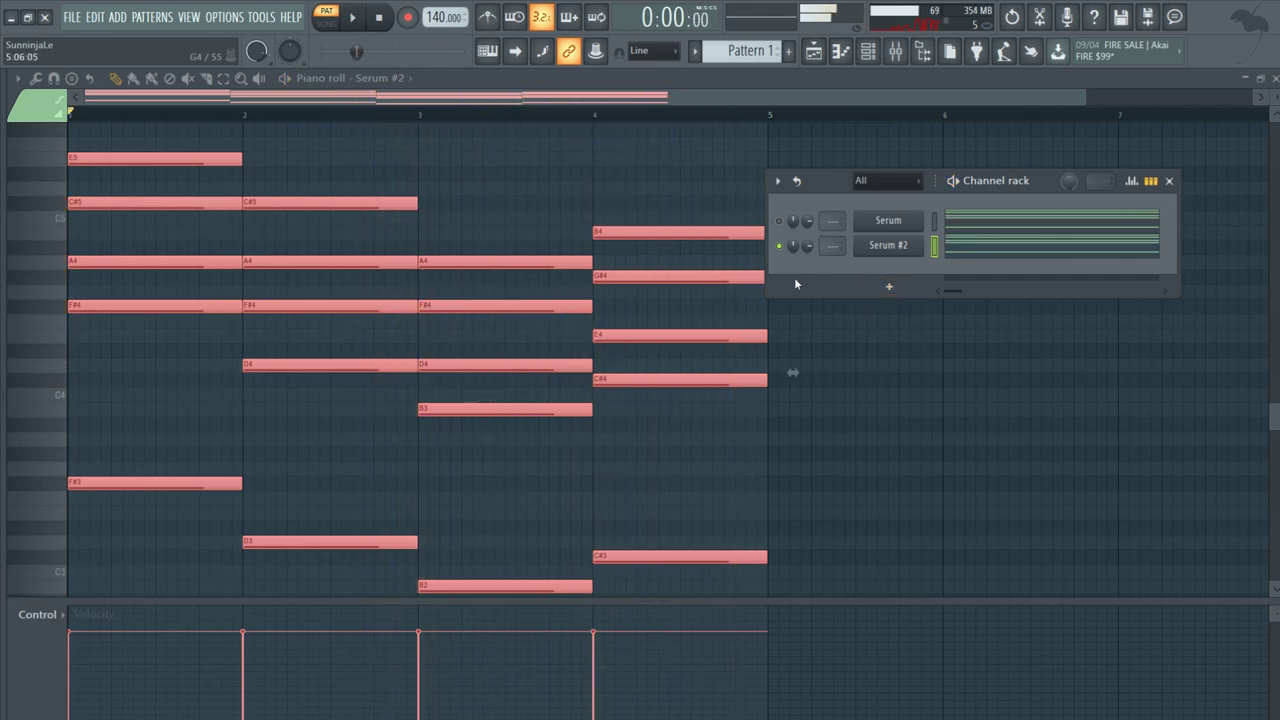
Add a Serum #3 channel and set it to play the chord pattern
left_click(779, 221)
left_click(889, 286)
left_click(922, 283)
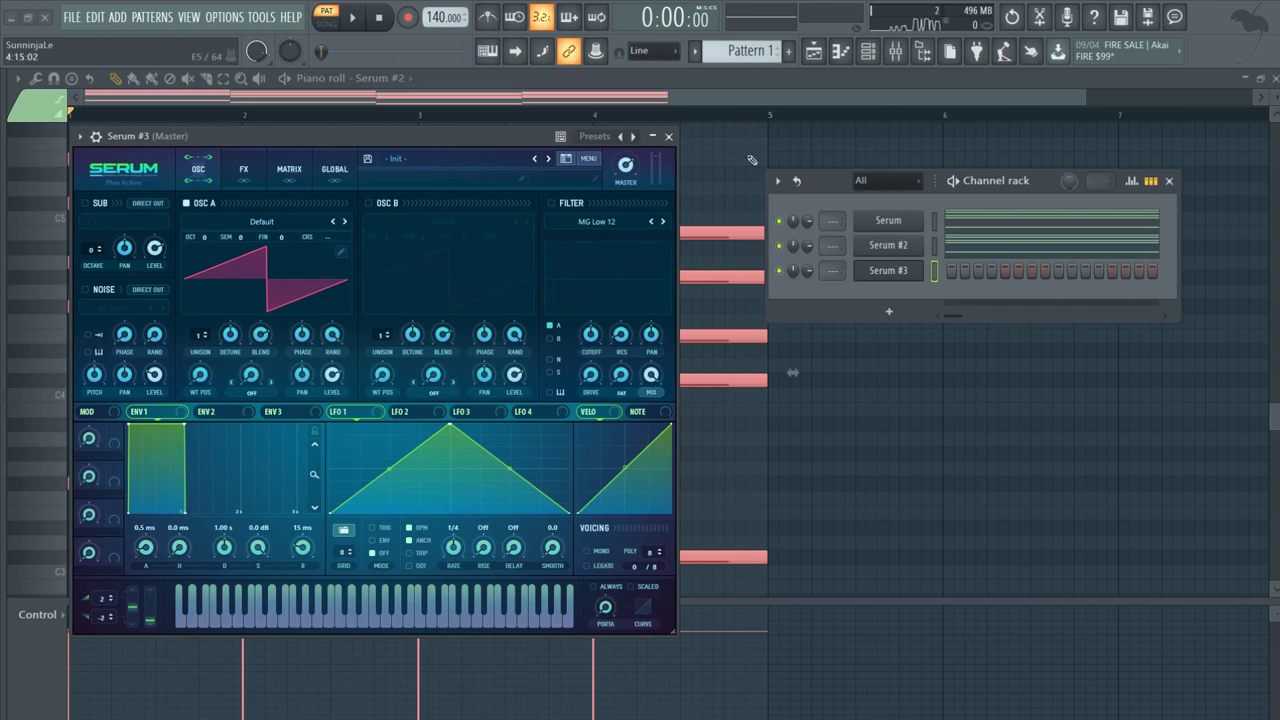
left_click(668, 136)
left_click(380, 77)
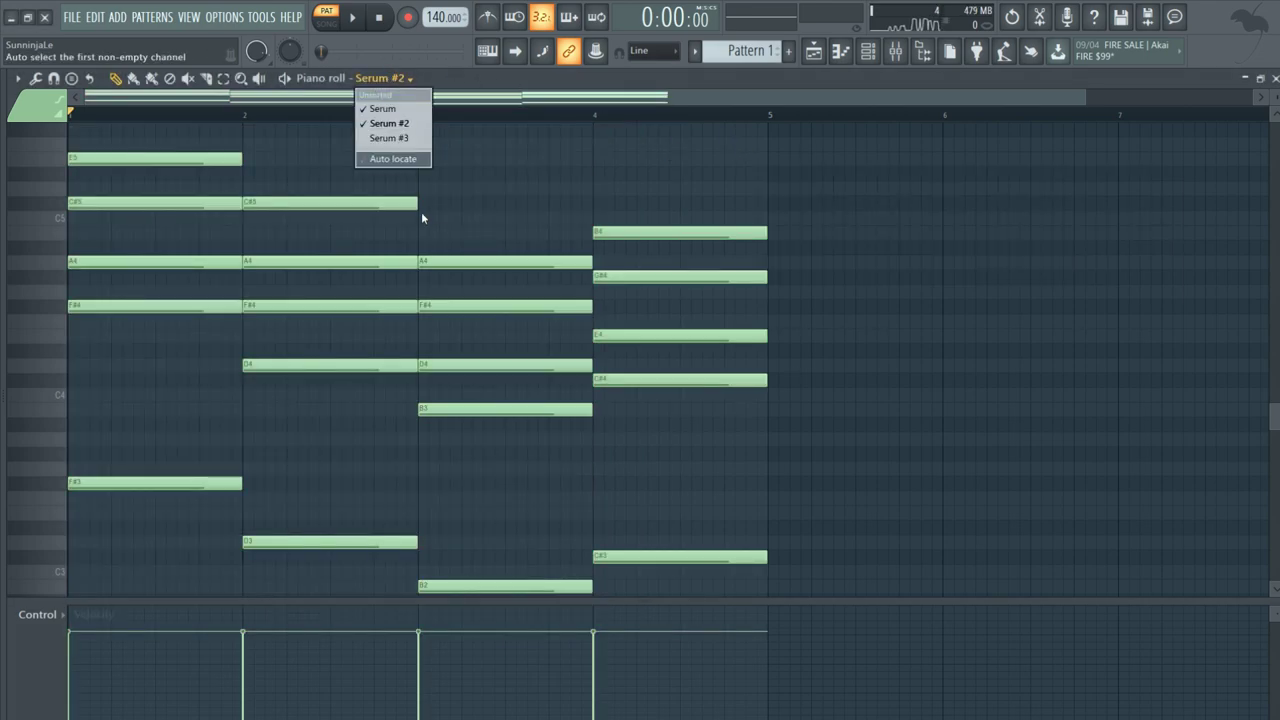
left_click(390, 140)
In Serum #3, raise oscillator A one octave and enable oscillator B one octave up
left_click(868, 51)
left_click(885, 270)
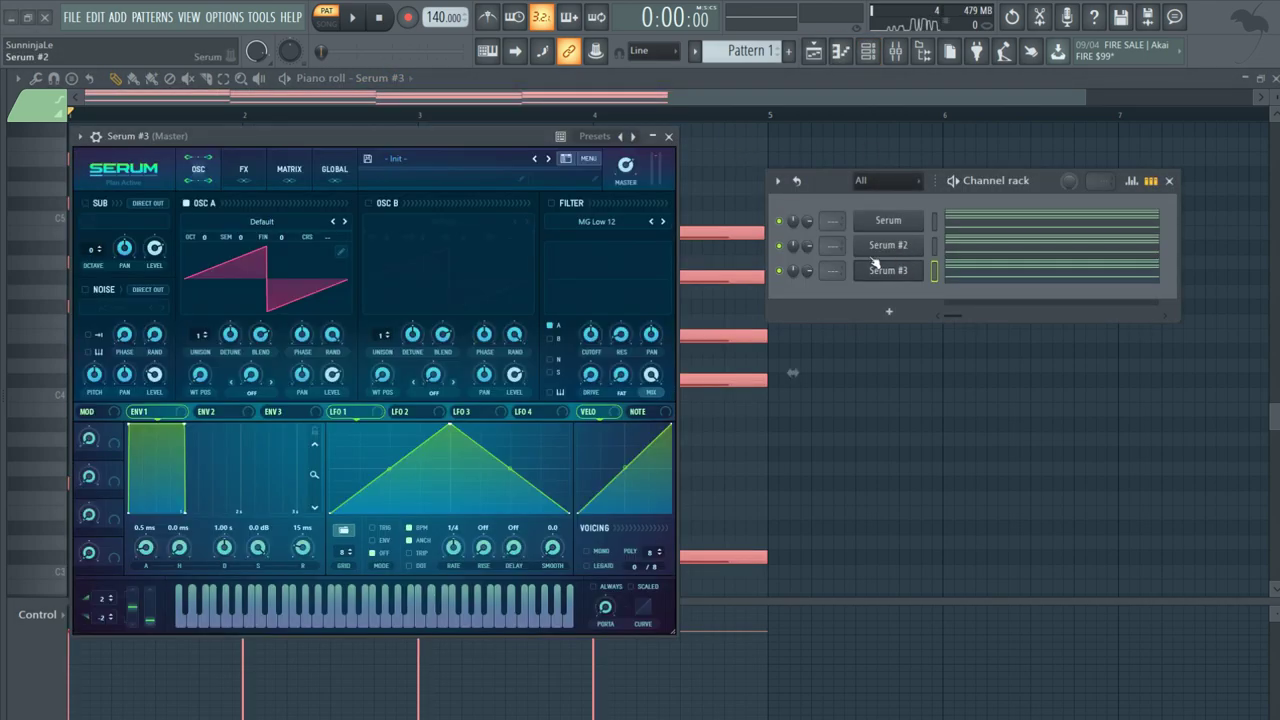
left_click_drag(289, 138, 411, 116)
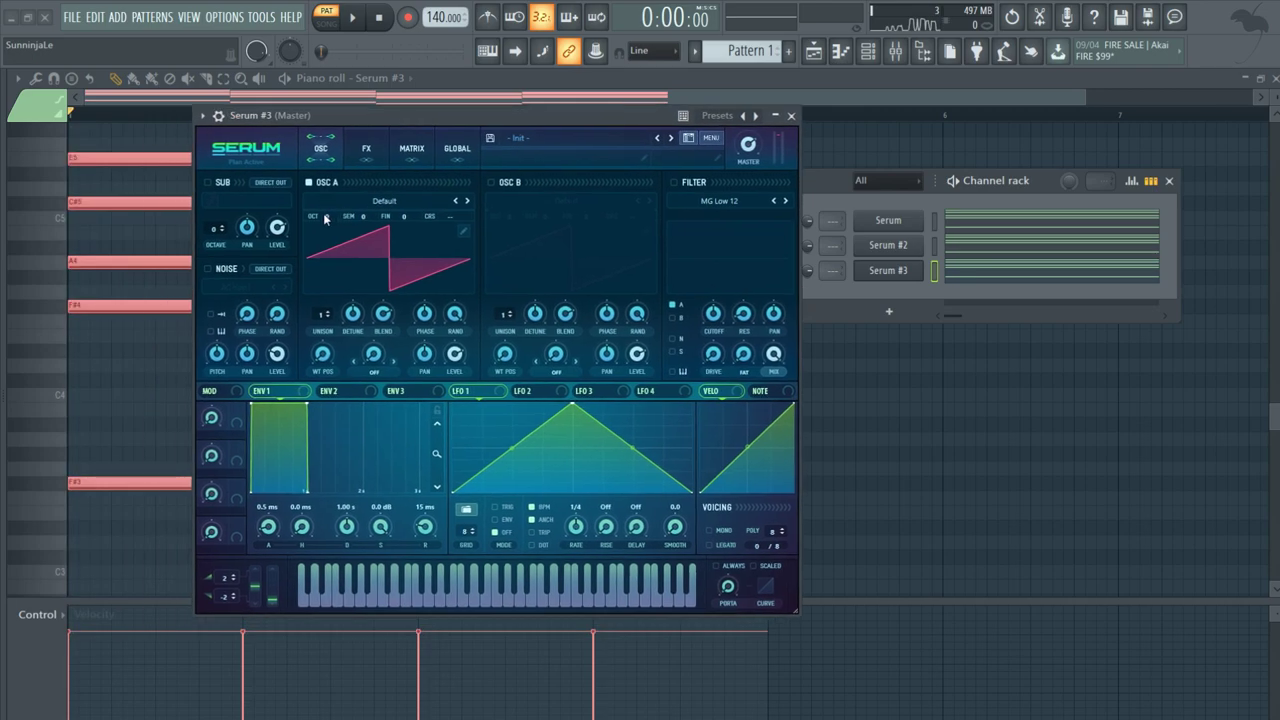
left_click_drag(326, 218, 347, 191)
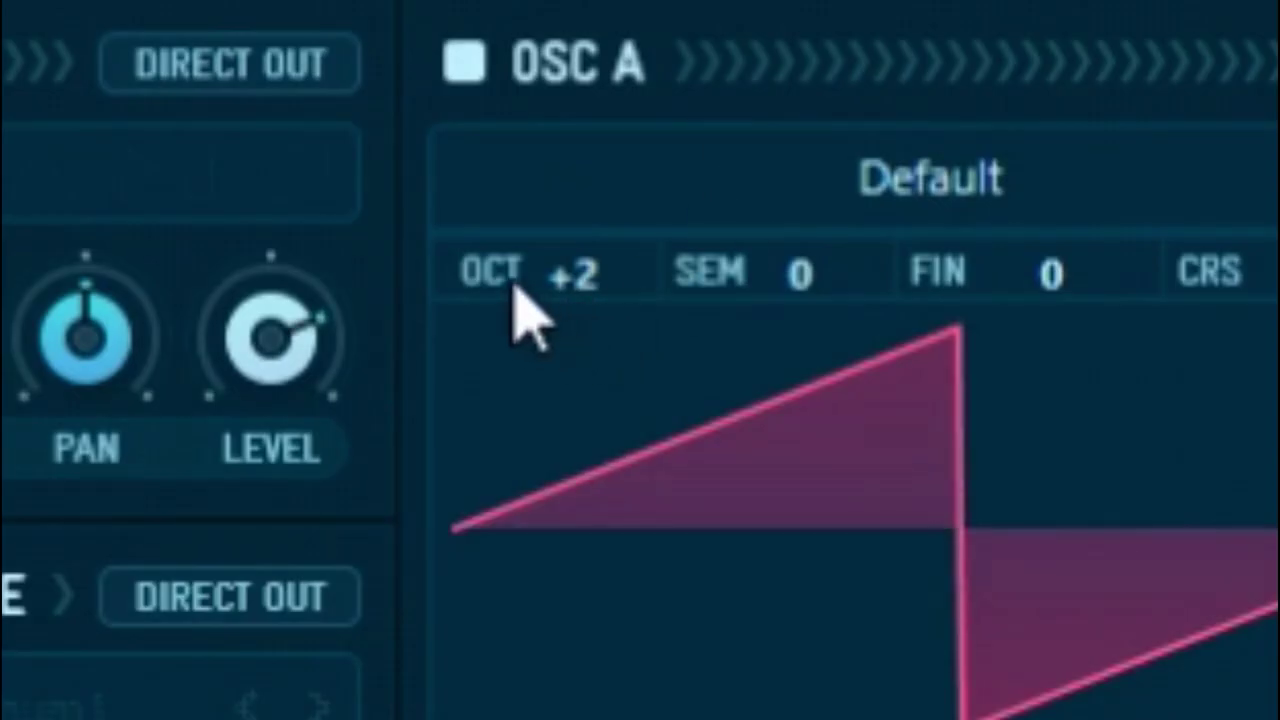
left_click_drag(512, 283, 462, 398)
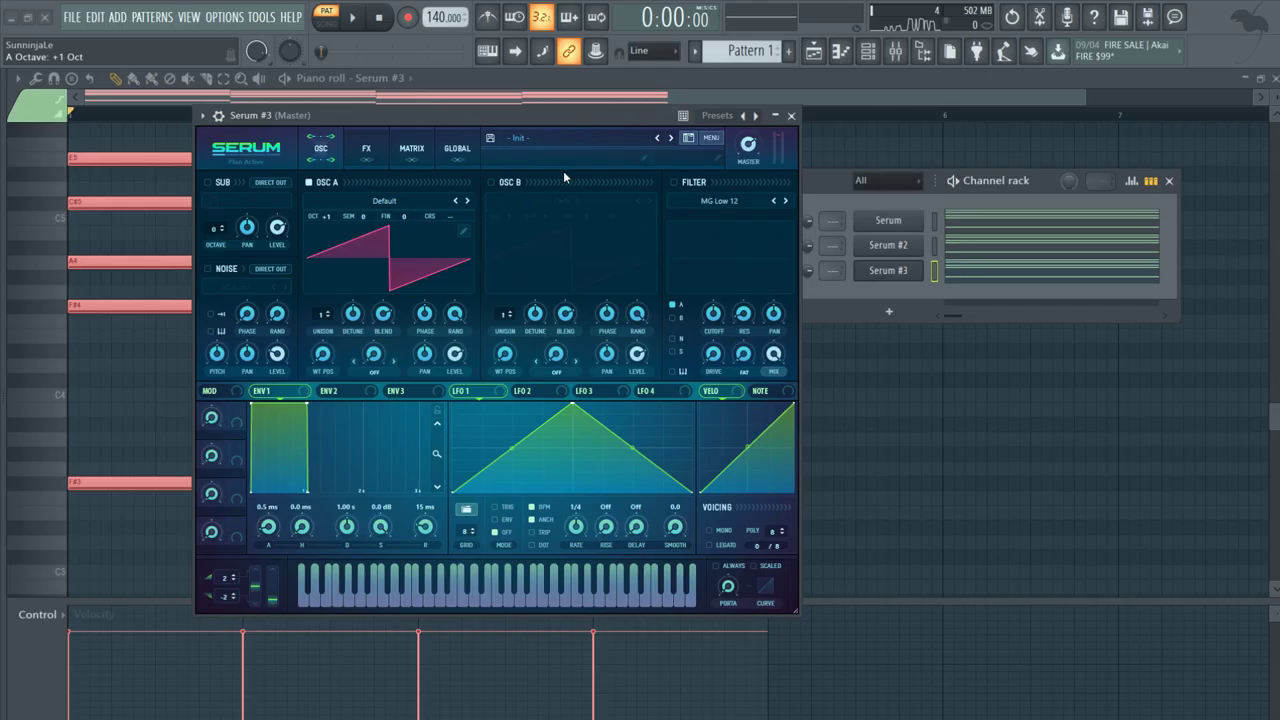
left_click(500, 185)
left_click_drag(514, 217, 519, 211)
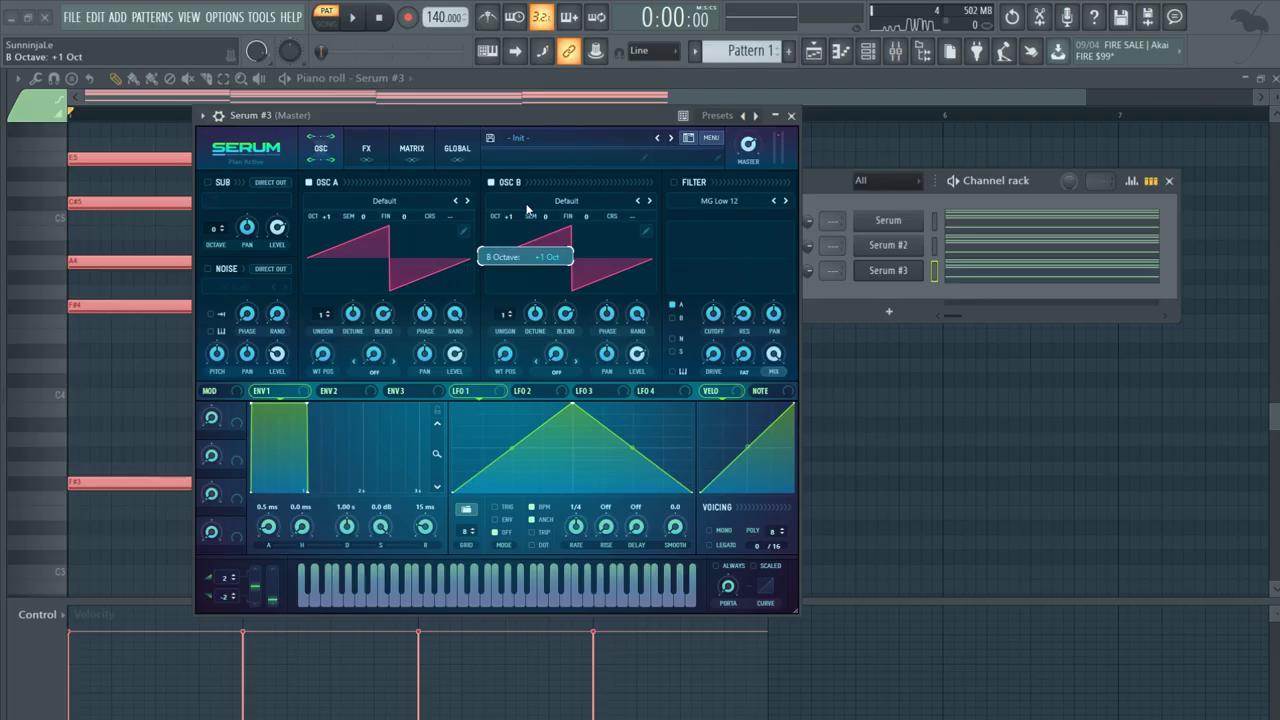
Give oscillator A 6 unison voices at 0.04 detune and skew LFO 1 into a ramp
left_click_drag(322, 314, 352, 332)
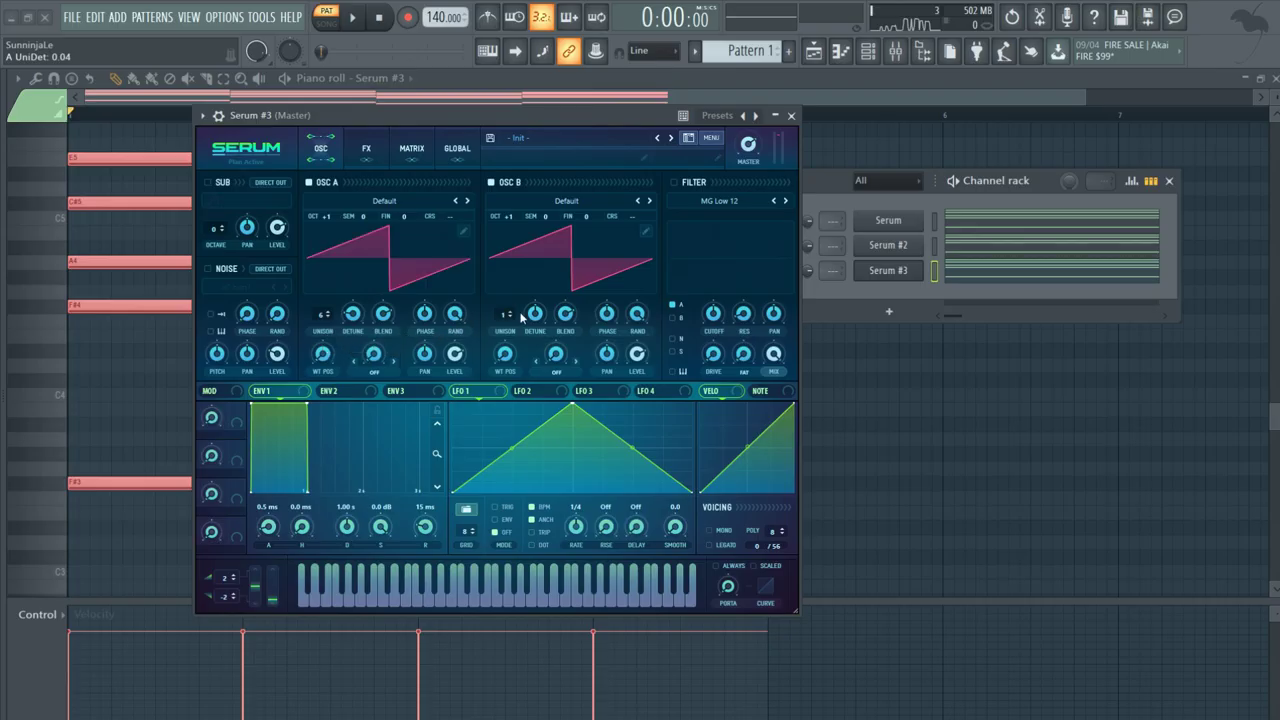
left_click_drag(506, 314, 536, 330)
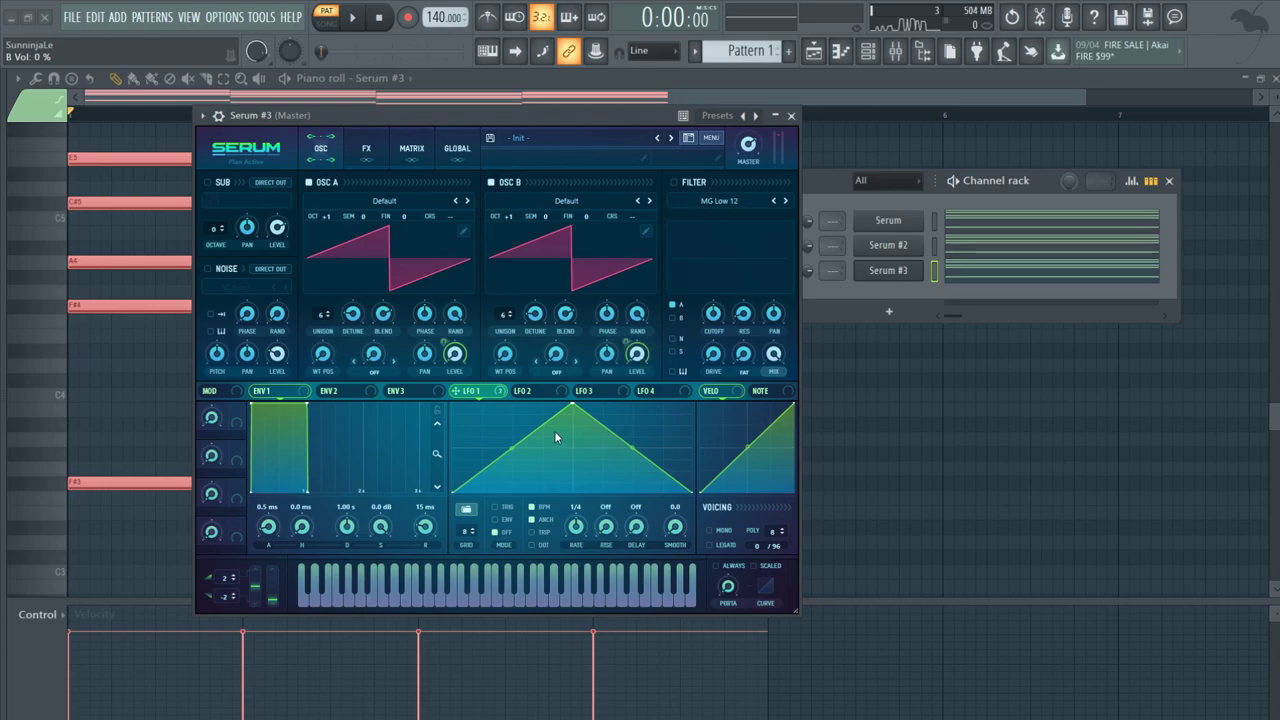
left_click_drag(573, 409, 511, 418)
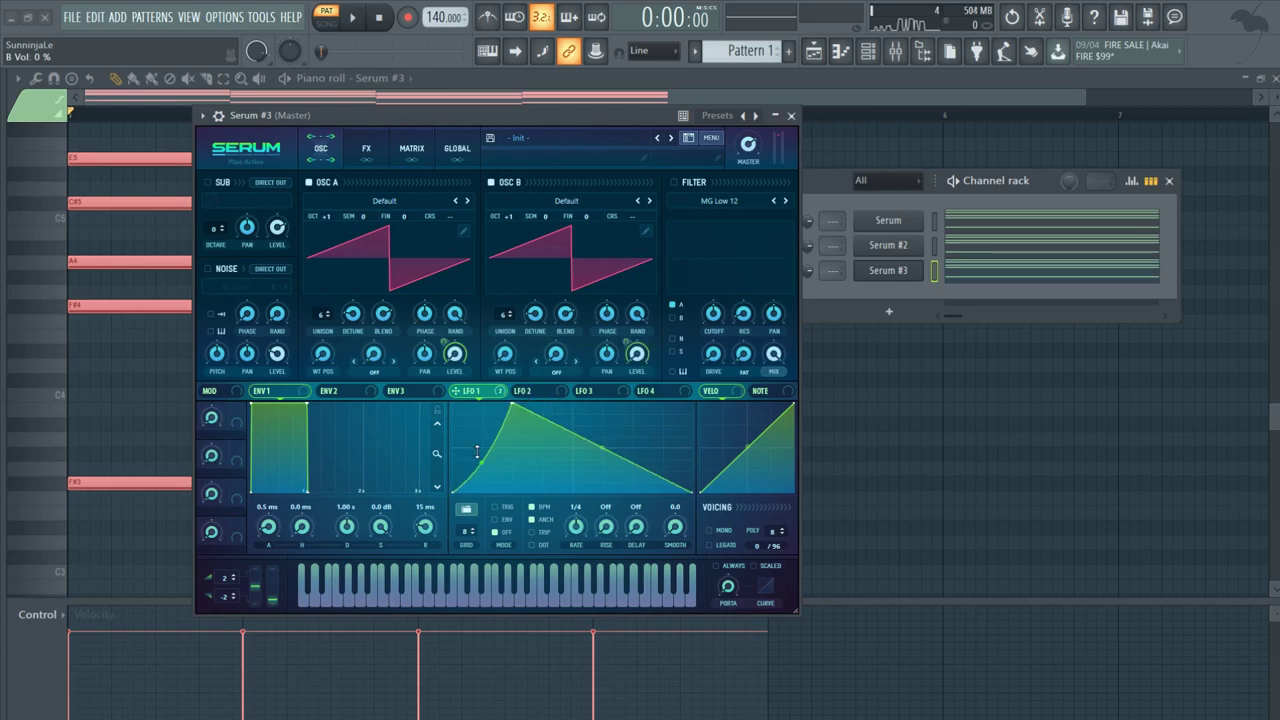
Enable Serum #3's Compressor in MULTIBAND mode while auditioning, then close the synth
key("space")
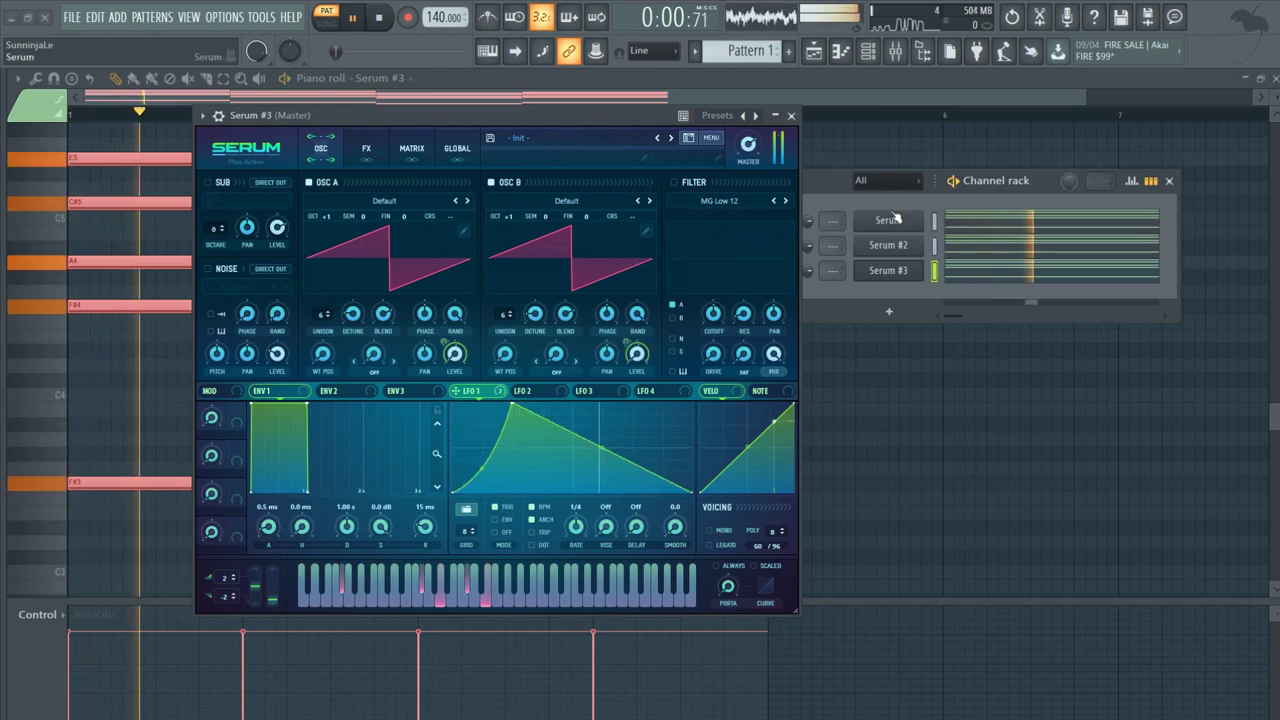
key("space")
left_click_drag(964, 185, 1040, 172)
key("space")
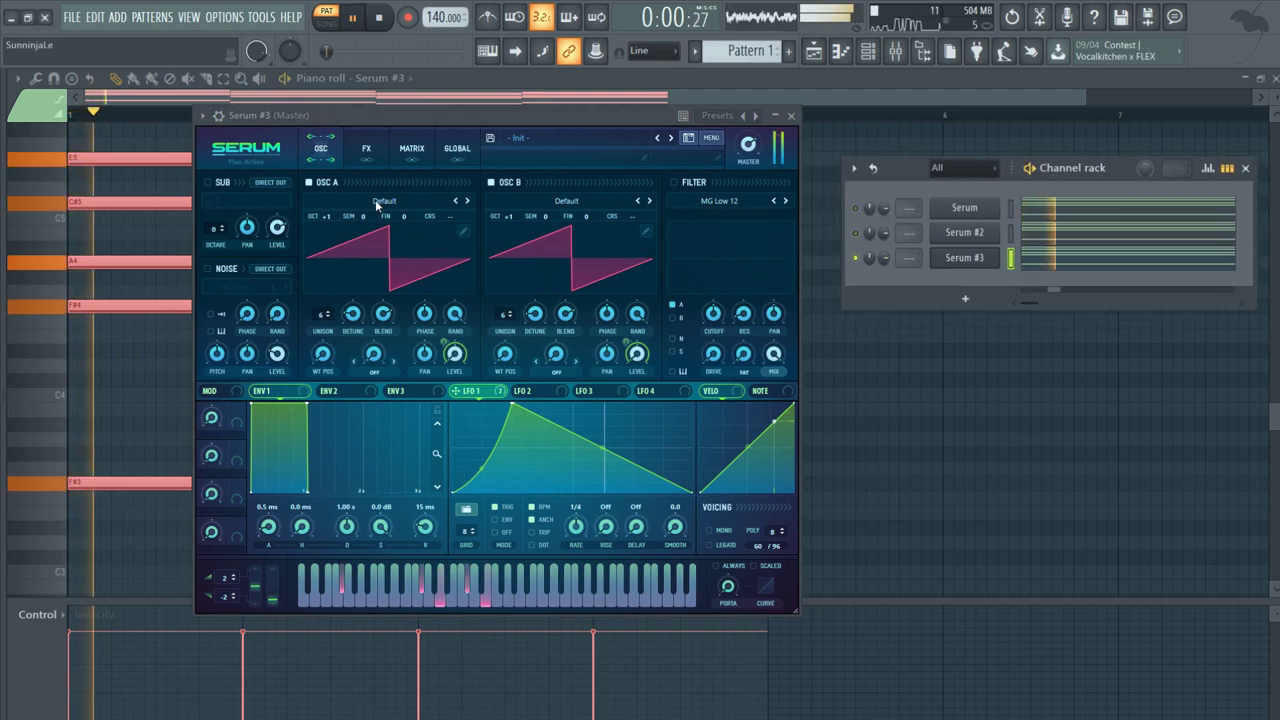
left_click(368, 152)
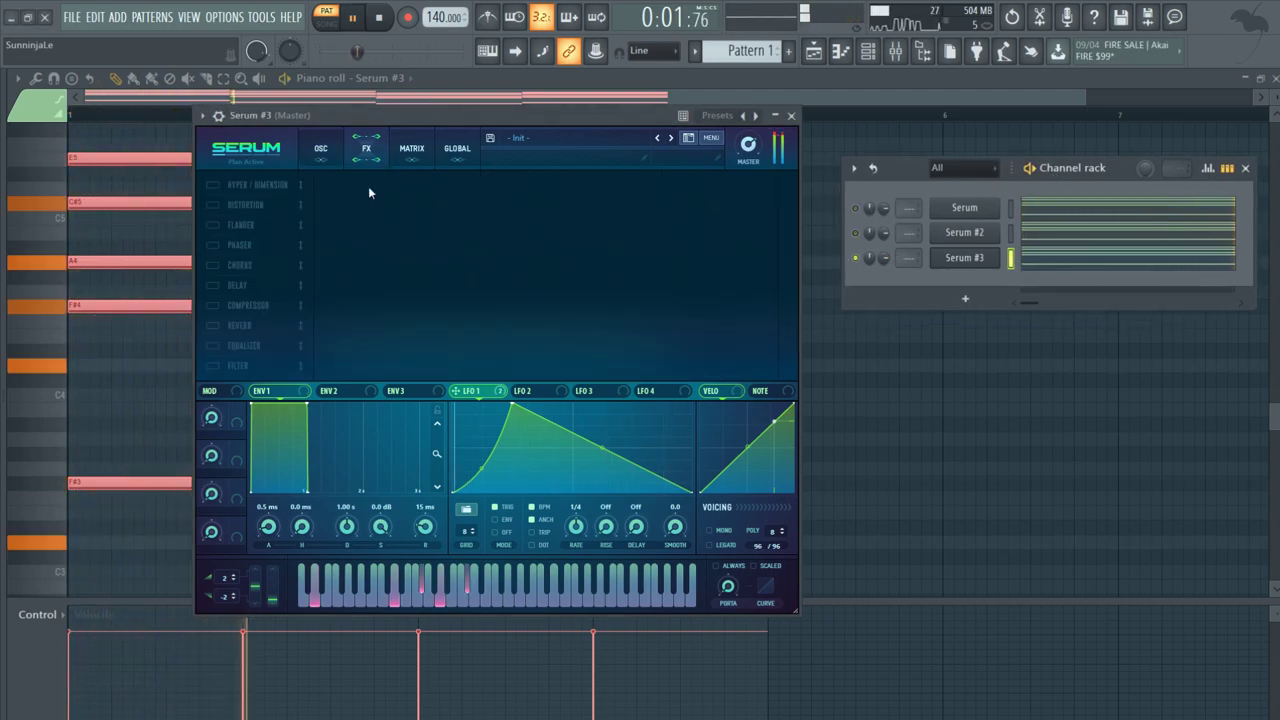
left_click(213, 305)
left_click(619, 211)
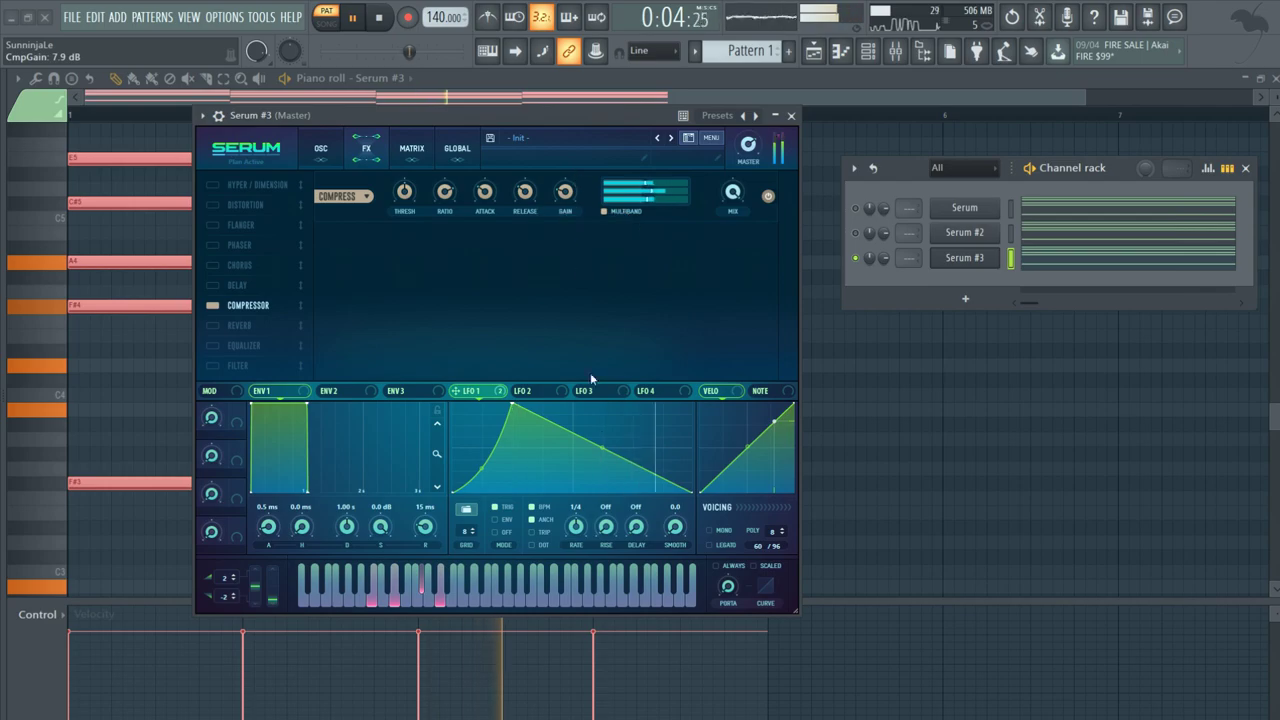
left_click(320, 148)
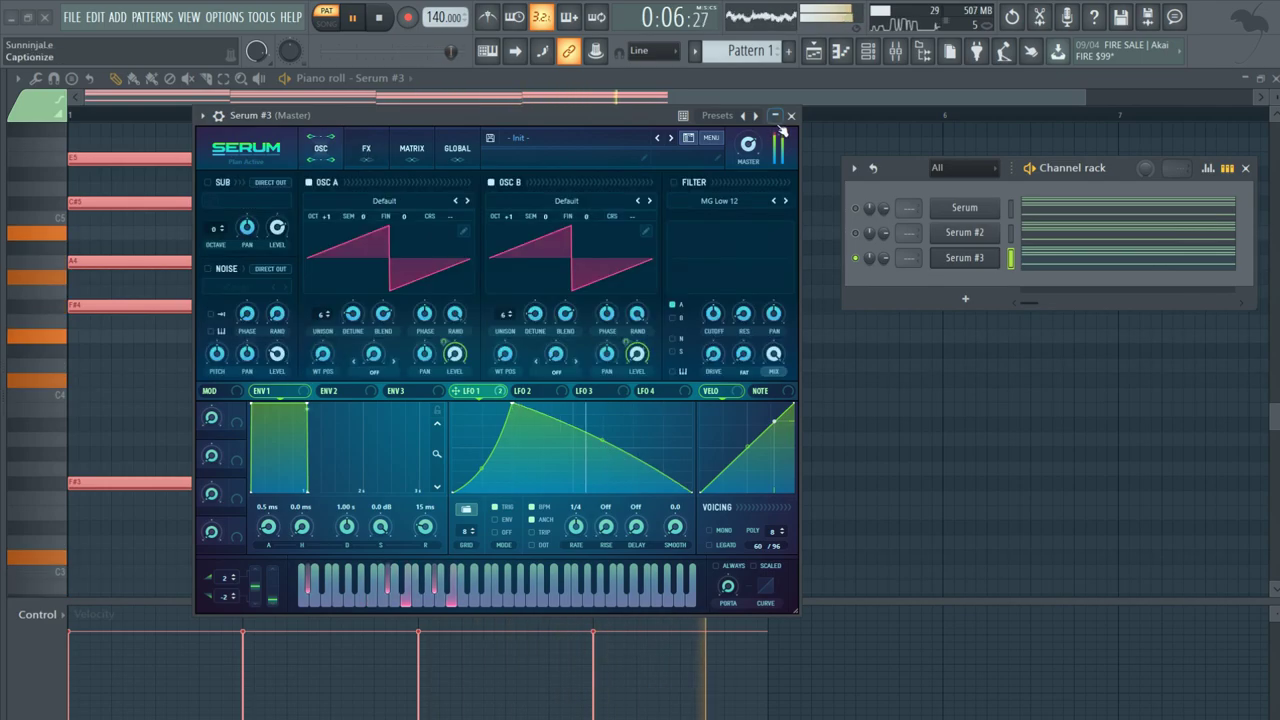
left_click(792, 116)
key("space")
Delete the four low bass notes from the pattern and play back the chords
right_click(791, 380)
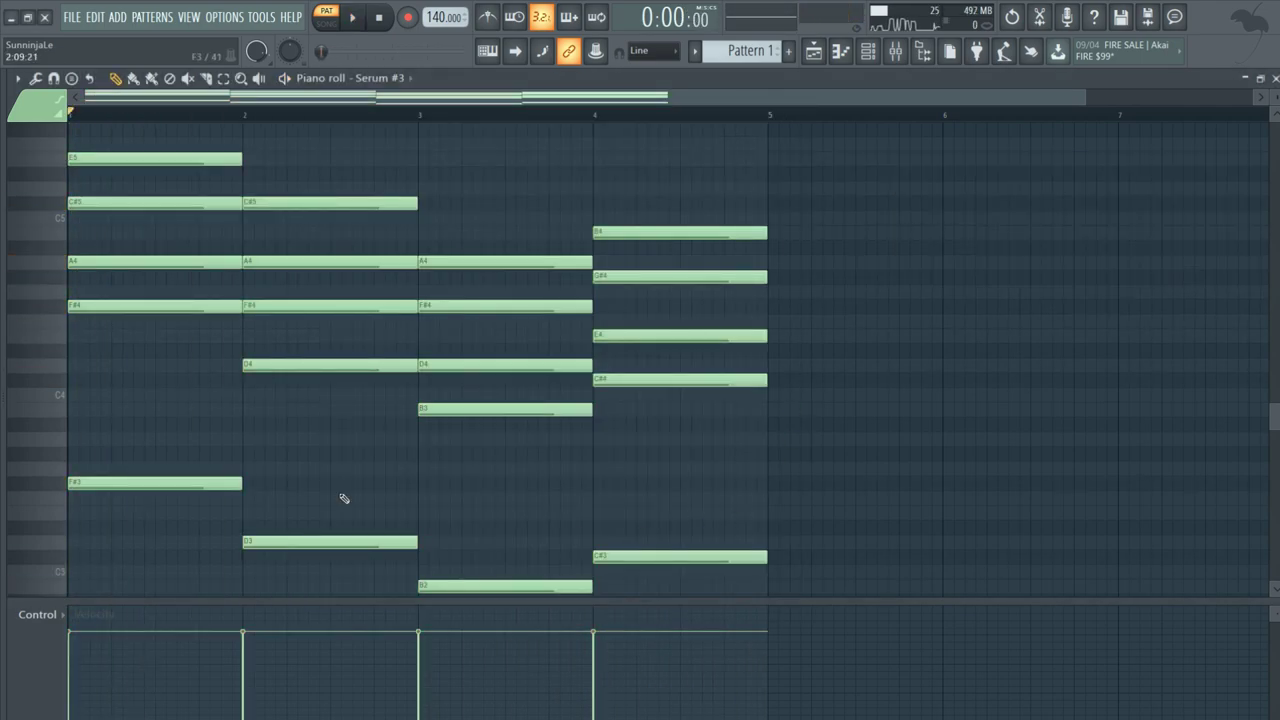
scroll(288, 430, "down", 2)
right_click(215, 395)
right_click(330, 454)
right_click(505, 498)
left_click_drag(512, 532, 1037, 351)
scroll(986, 314, "up", 2)
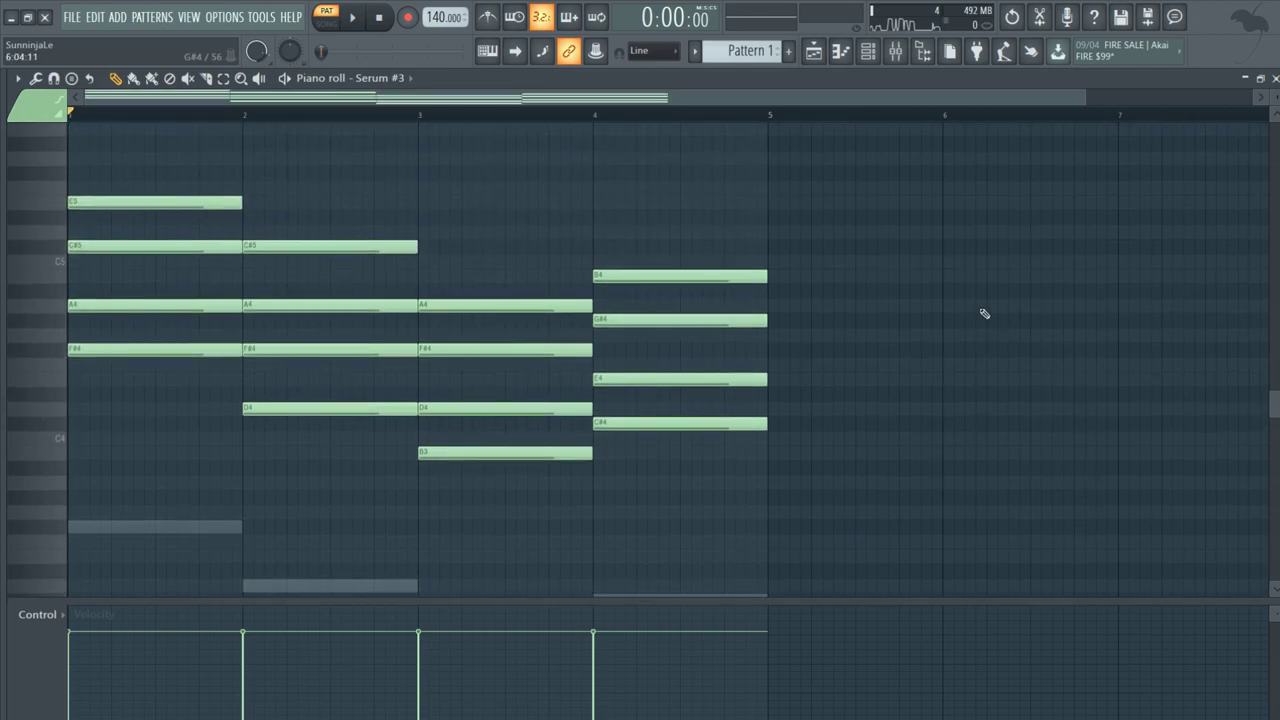
key("space")
left_click(883, 61)
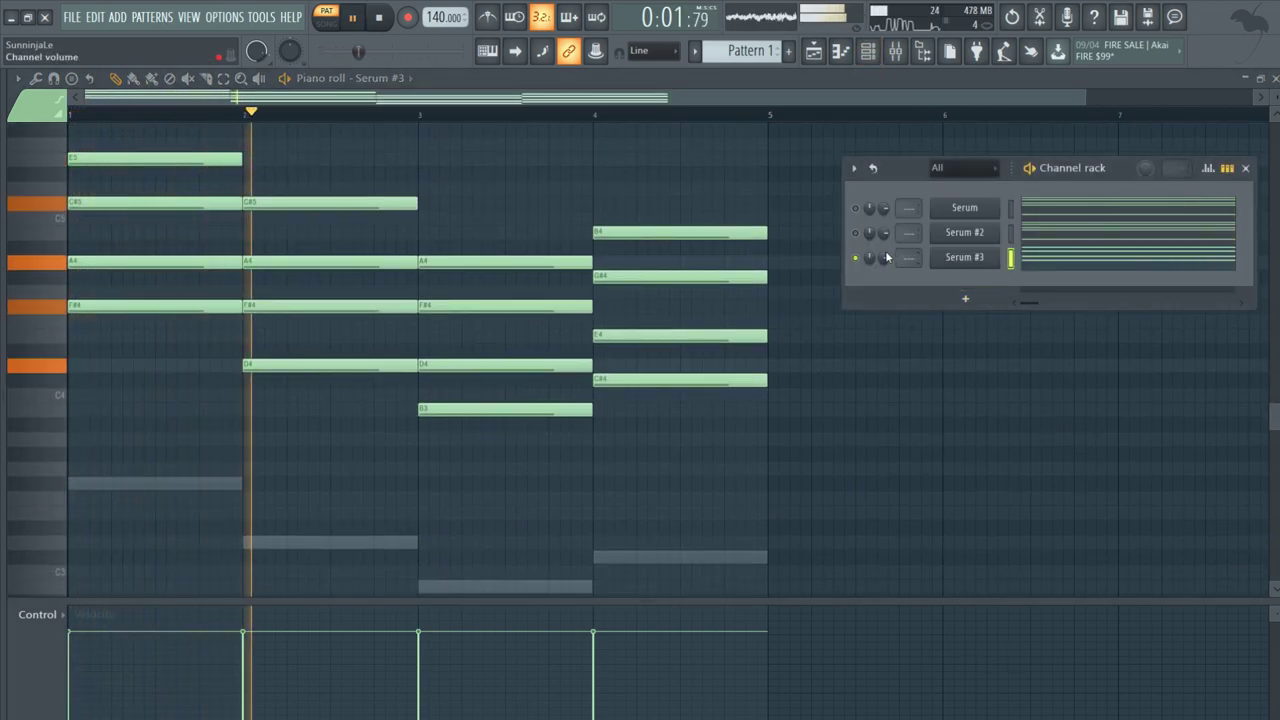
key("space")
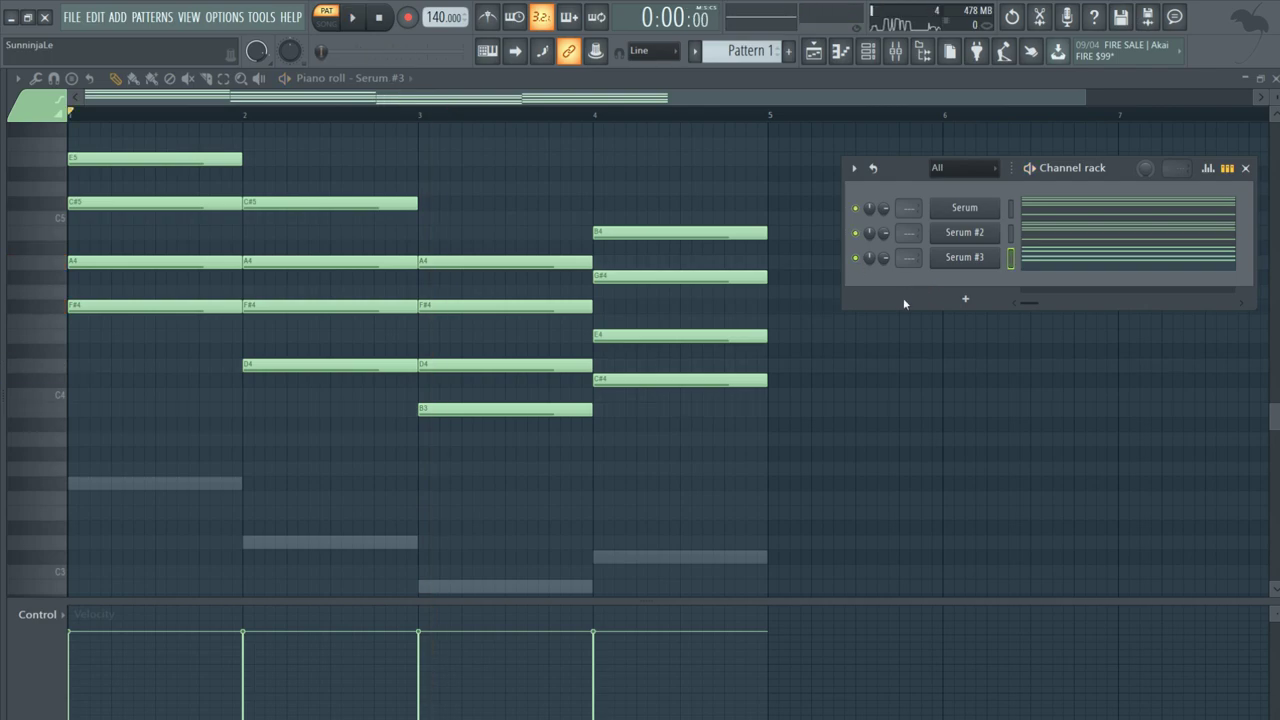
Add a Serum #4 channel and target it in the piano roll, leaving no notes
left_click(989, 297)
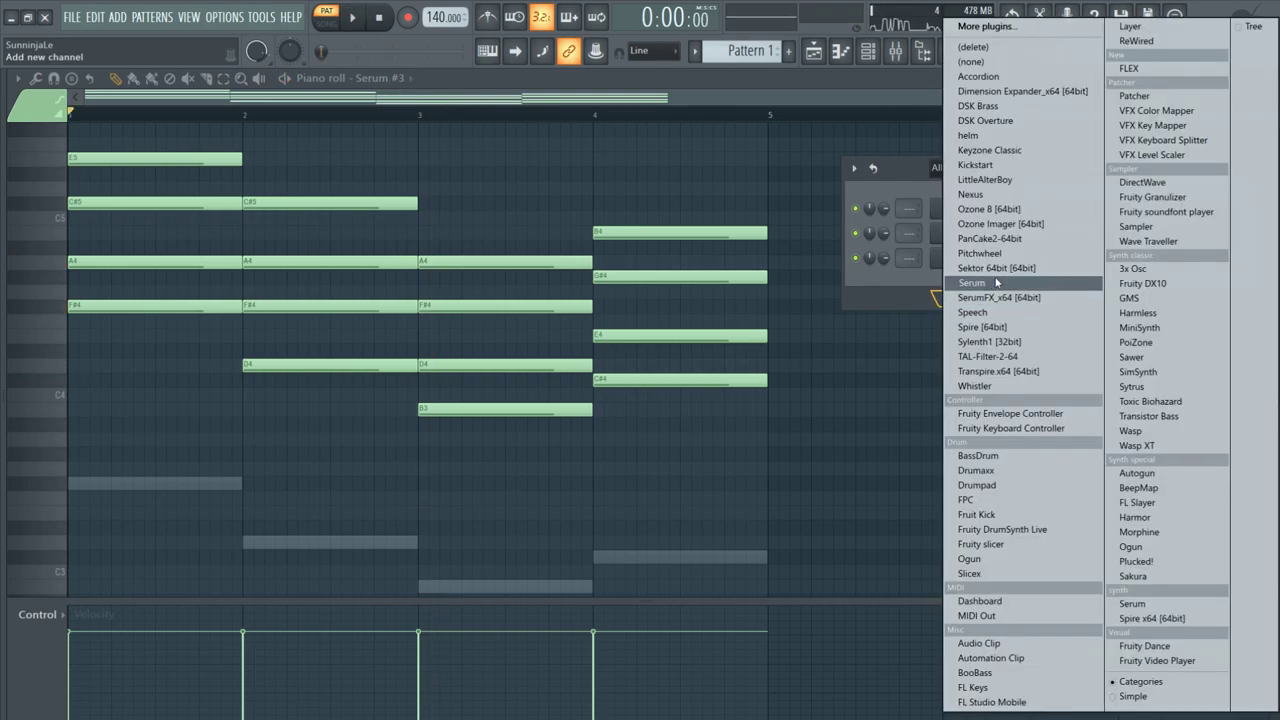
left_click(982, 281)
left_click(690, 158)
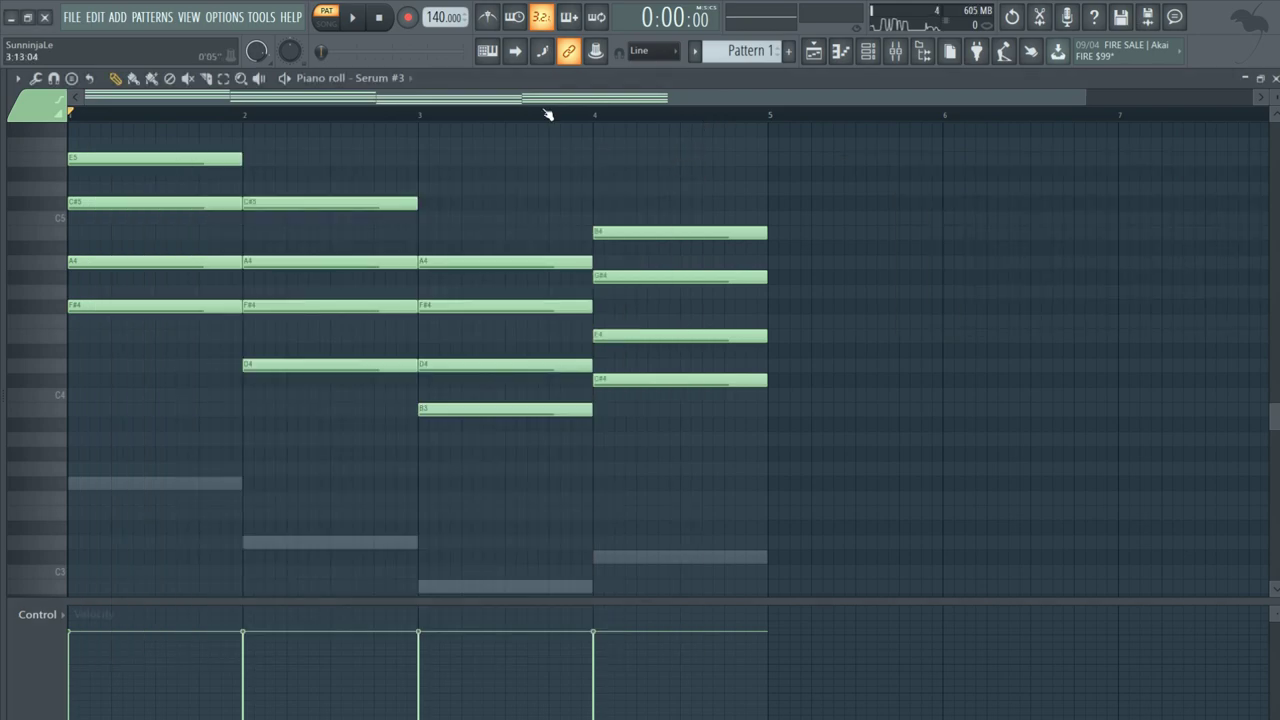
left_click(380, 78)
left_click(375, 156)
key("ctrl+v")
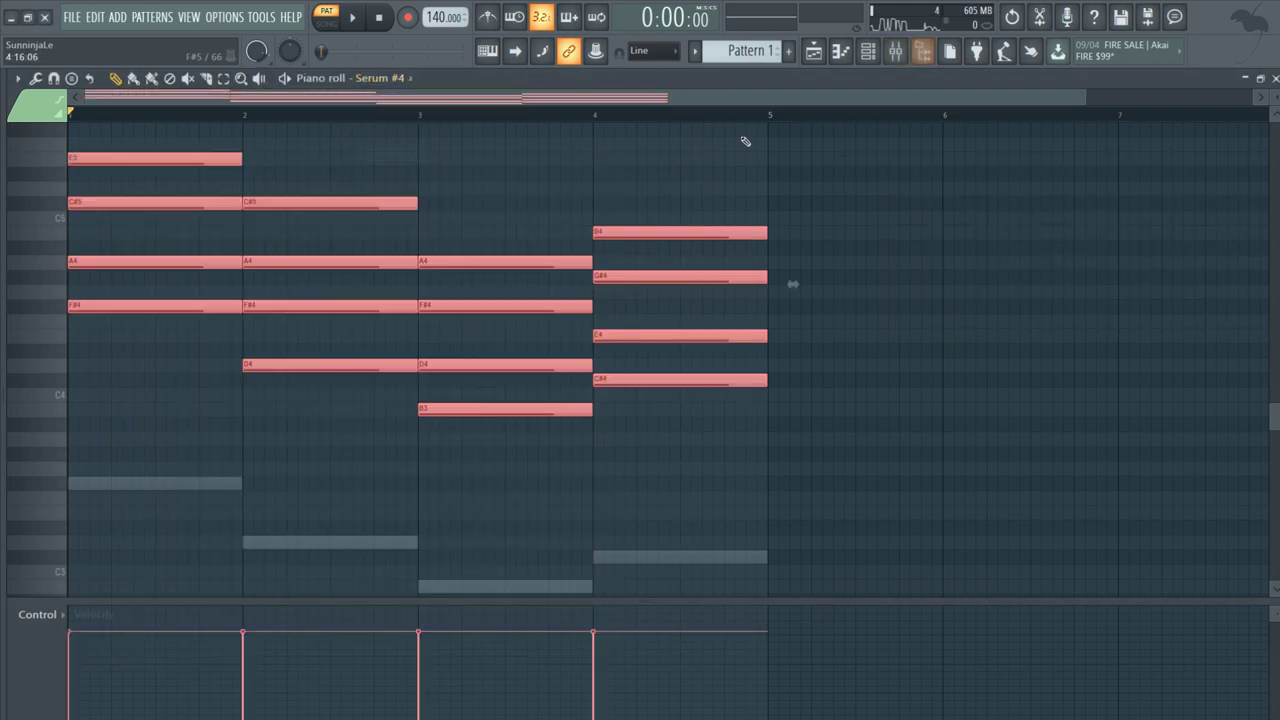
key("Delete")
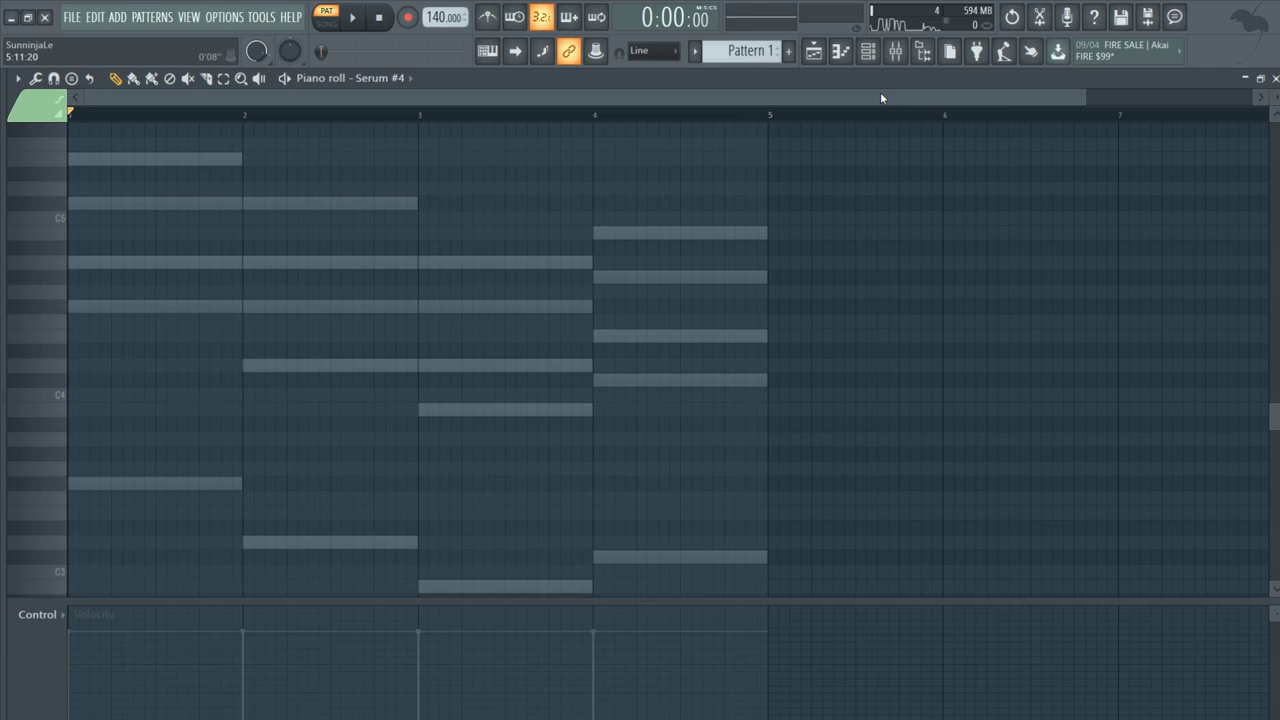
Load the Reverb Saw Pitcher preset from Coluluin Serum Presets into Serum #4
left_click(868, 51)
left_click(962, 282)
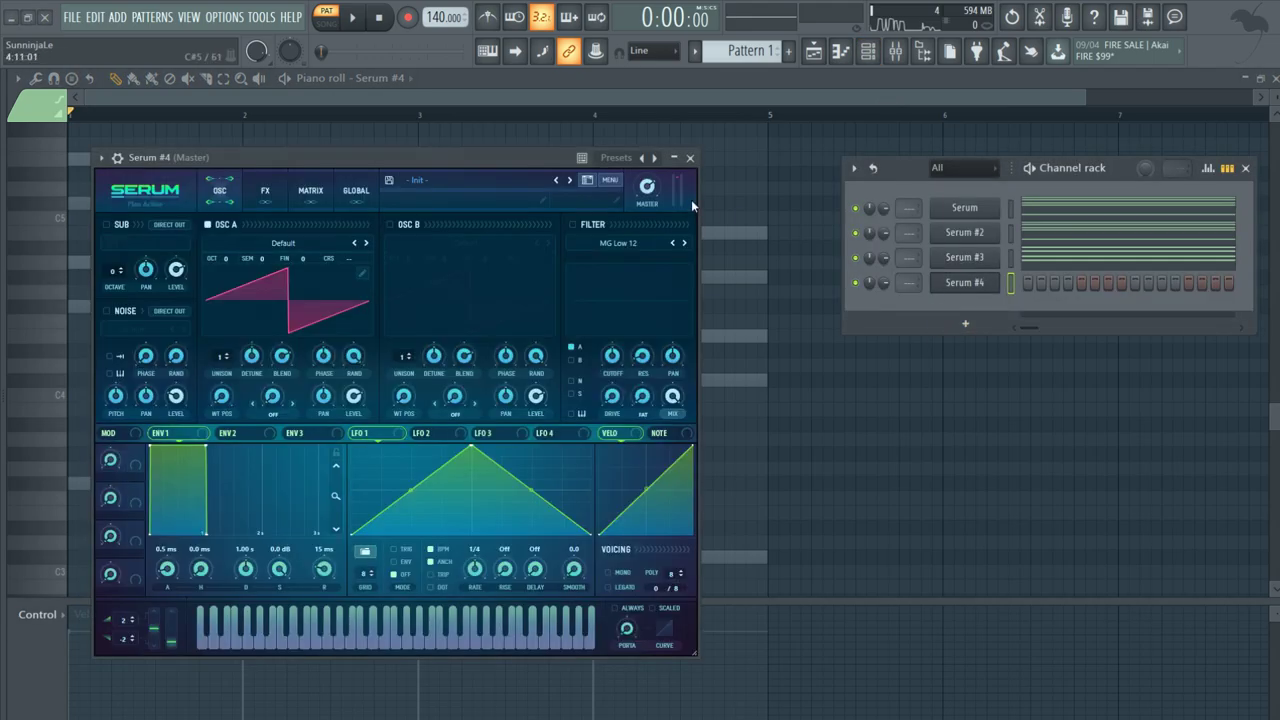
left_click(507, 187)
mouse_move(480, 293)
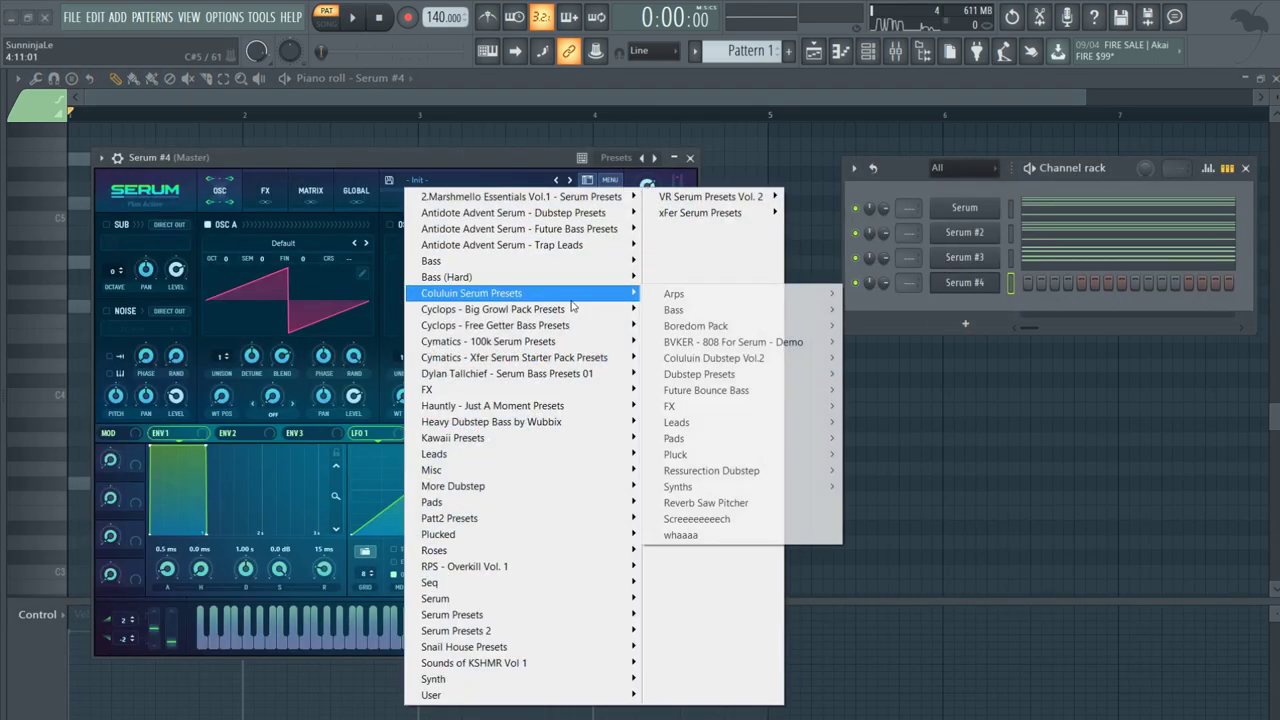
left_click(738, 503)
left_click_drag(400, 151, 499, 118)
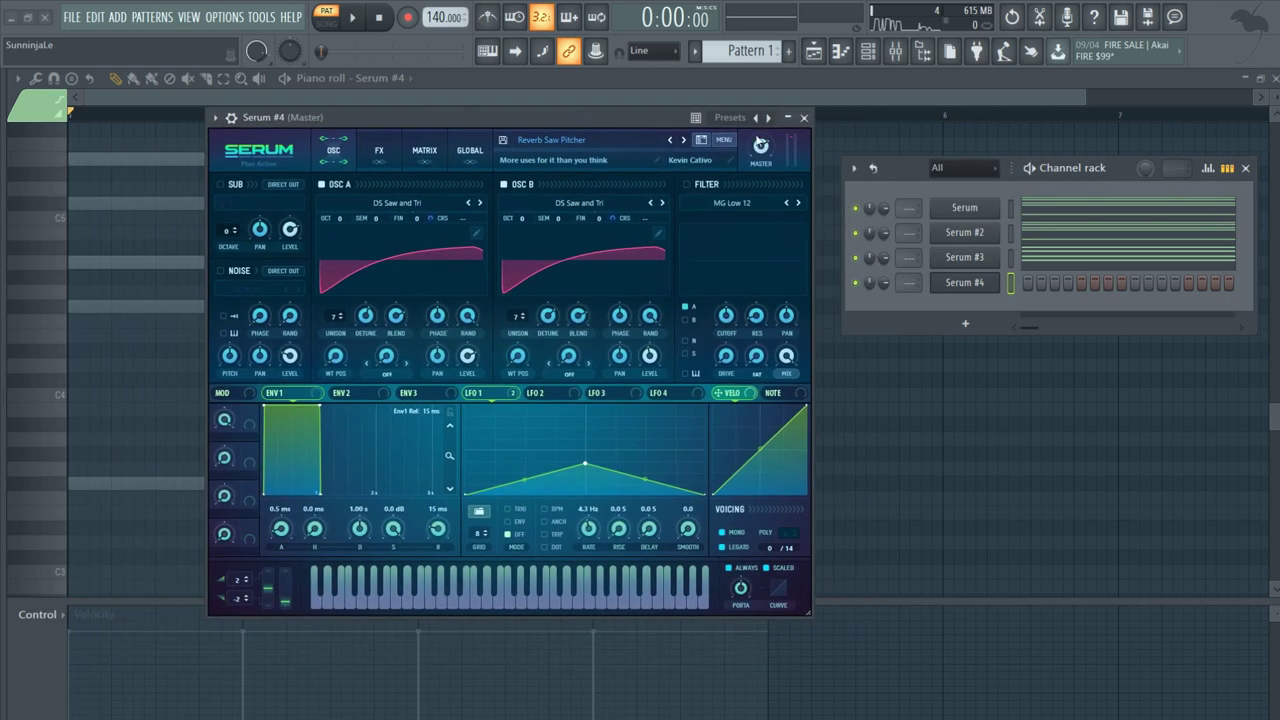
left_click(806, 118)
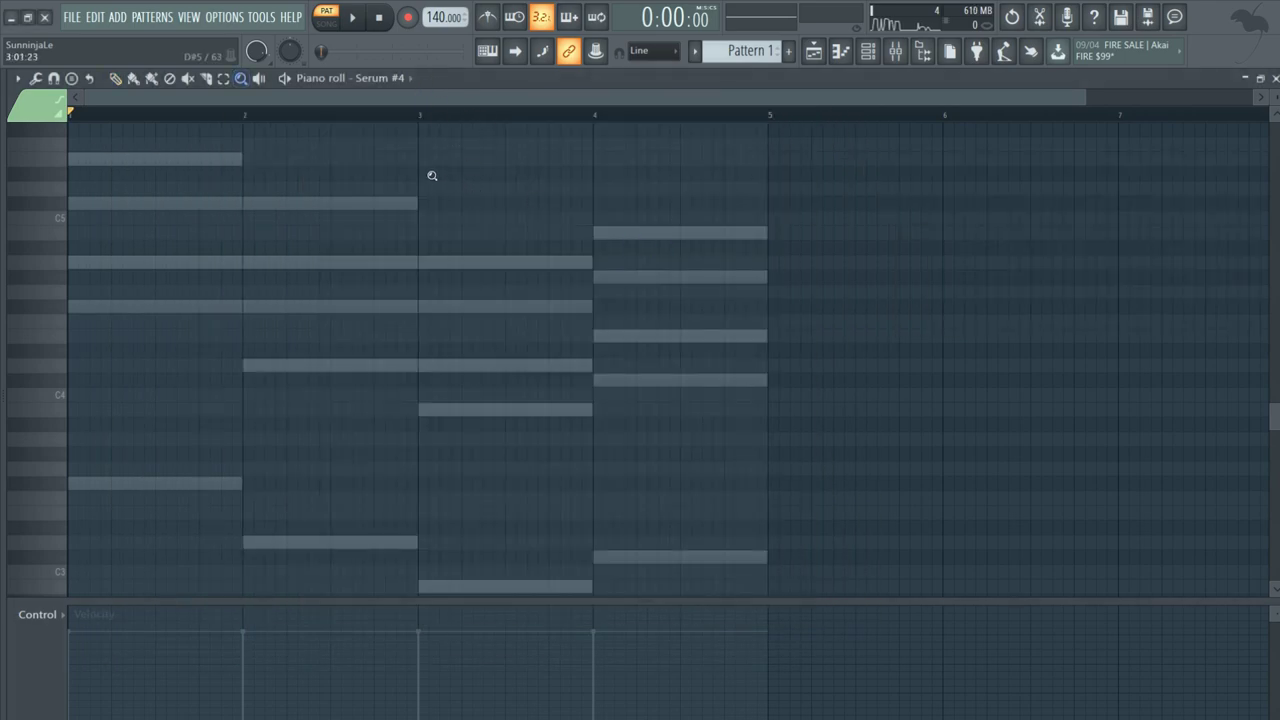
Draw one-bar notes E5, C#5, A4 and B4 in bars 1–4 for Serum #4
left_click(400, 78)
left_click(390, 154)
scroll(277, 277, "up", 4)
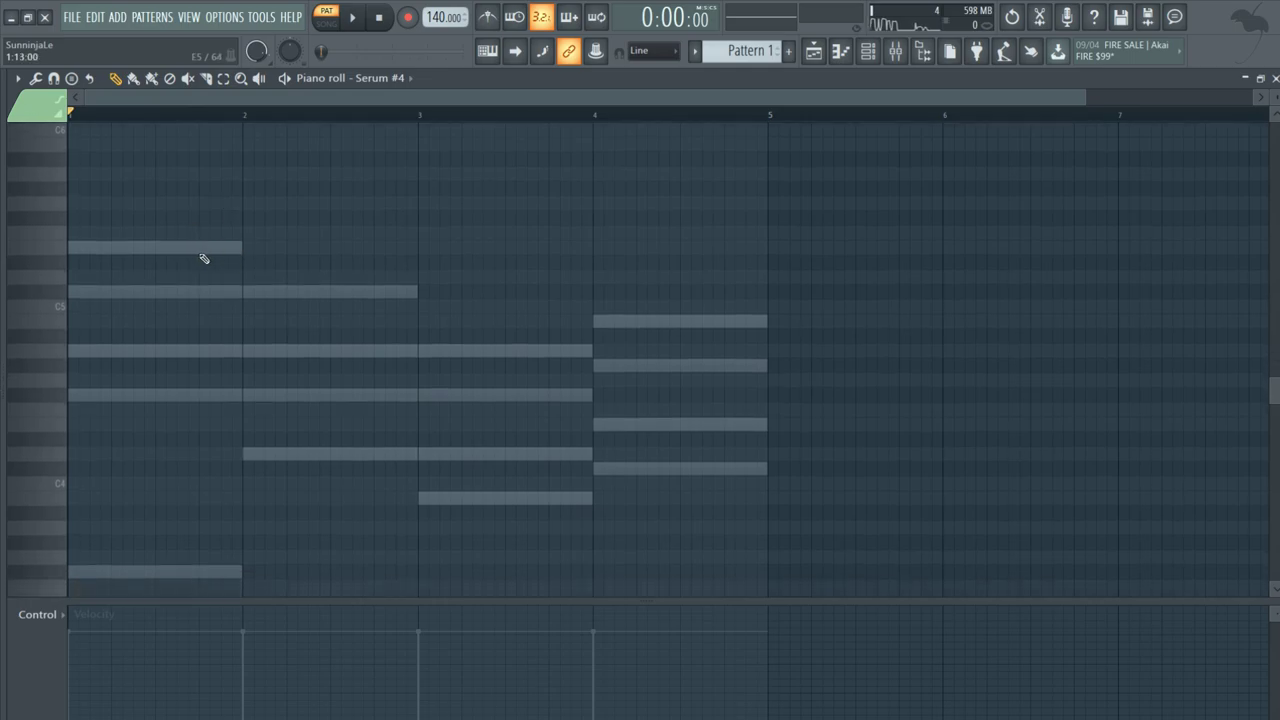
left_click(100, 247)
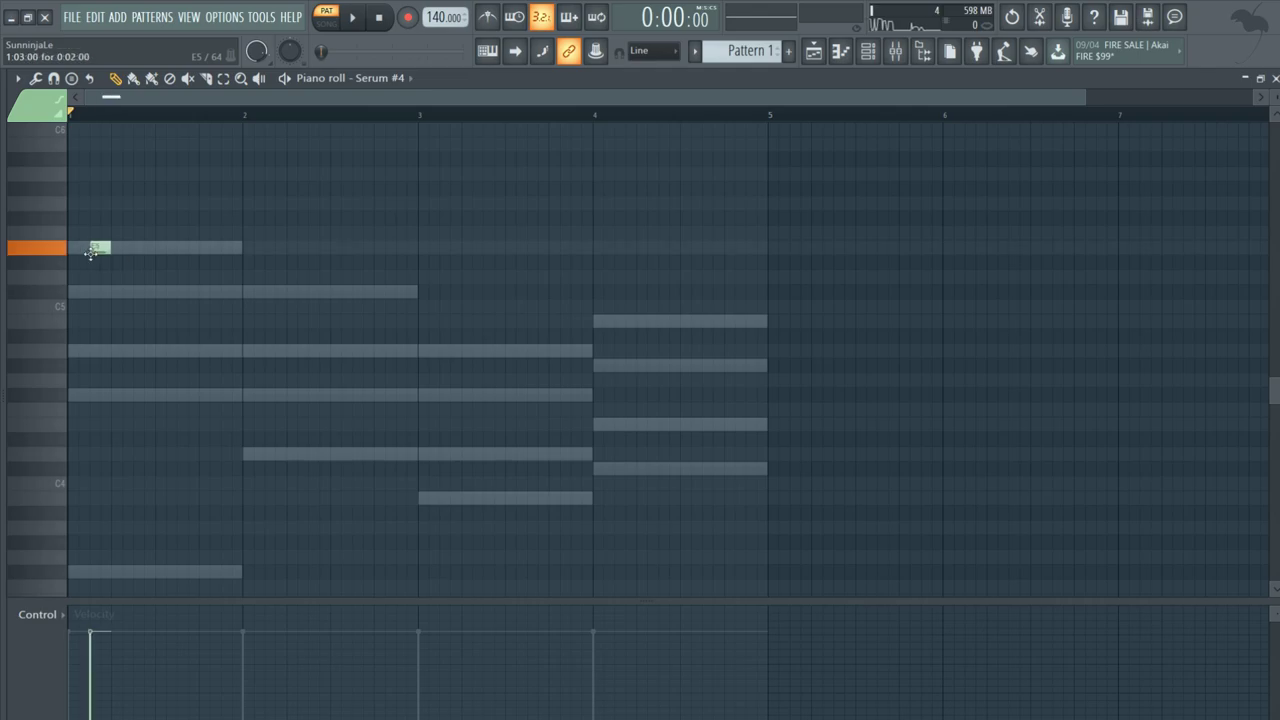
left_click_drag(91, 246, 242, 247)
left_click(254, 291)
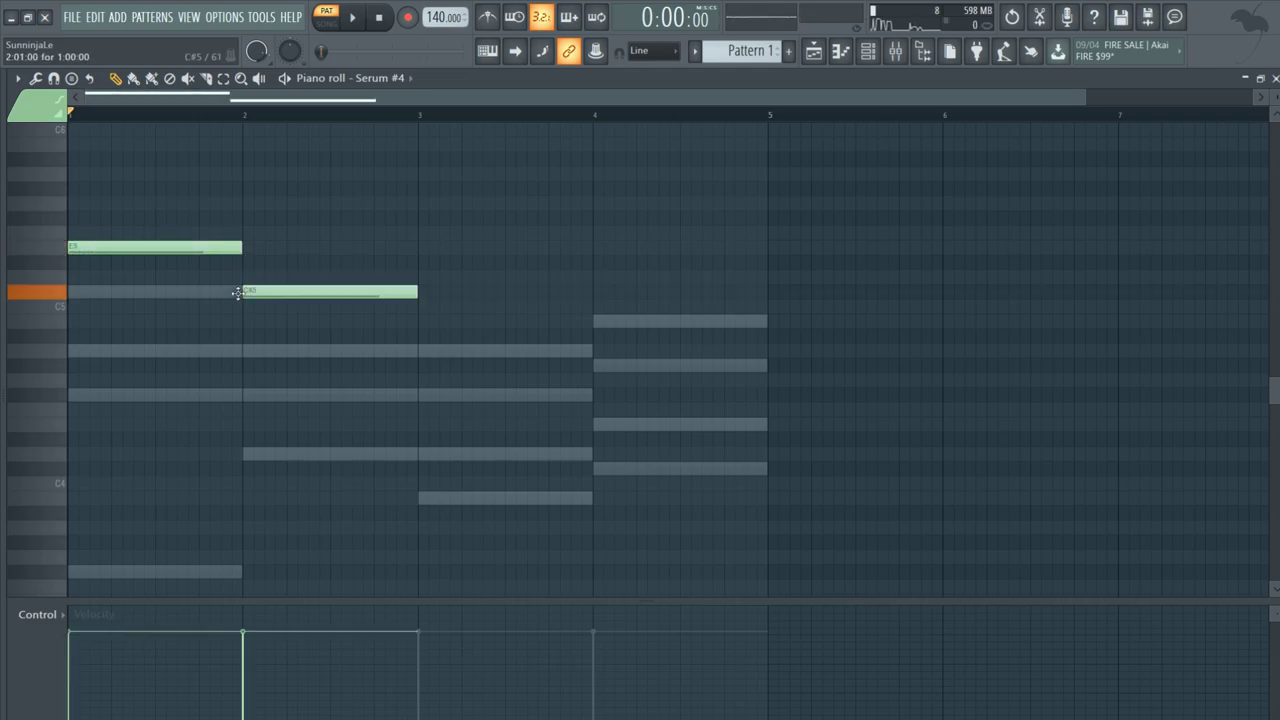
left_click(424, 350)
left_click(602, 321)
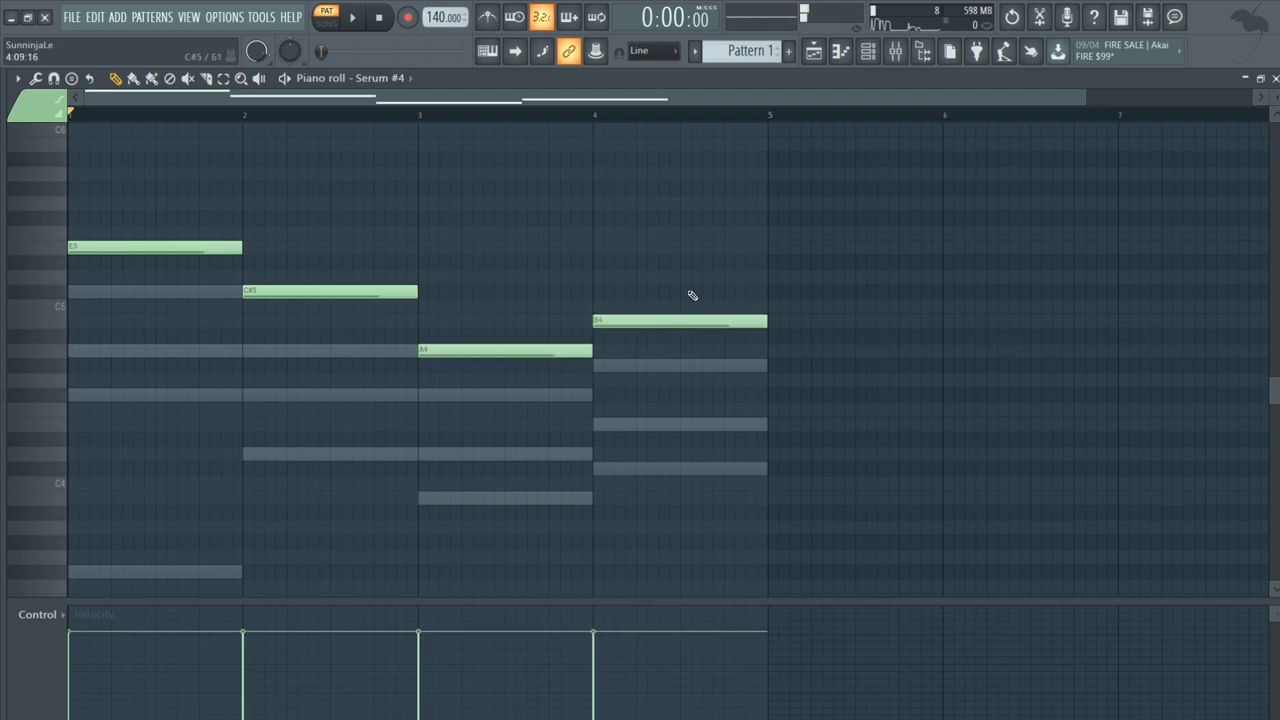
Transpose the melody up an octave to E6, C#6, A5, B5 and play it back
key("ctrl+Up")
key("space")
scroll(686, 289, "up", 2)
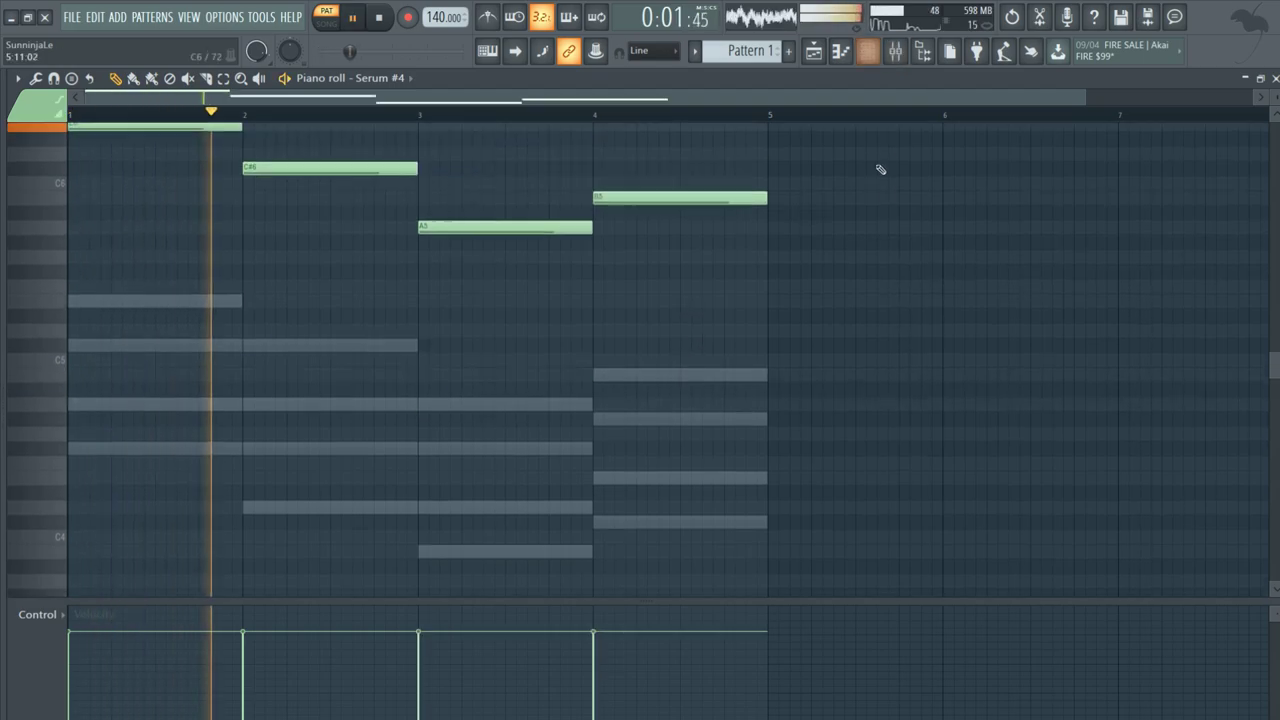
key("space")
left_click(867, 52)
left_click(965, 207)
right_click(562, 386)
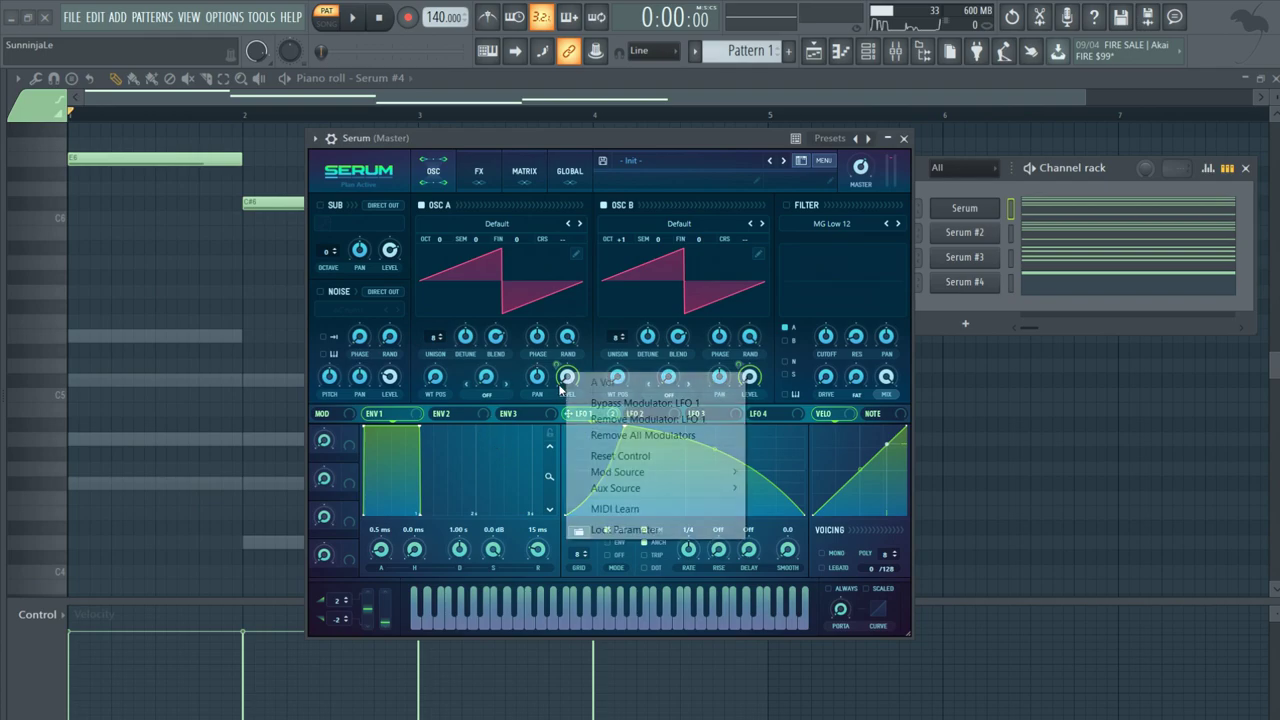
left_click(640, 435)
right_click(760, 385)
left_click(820, 435)
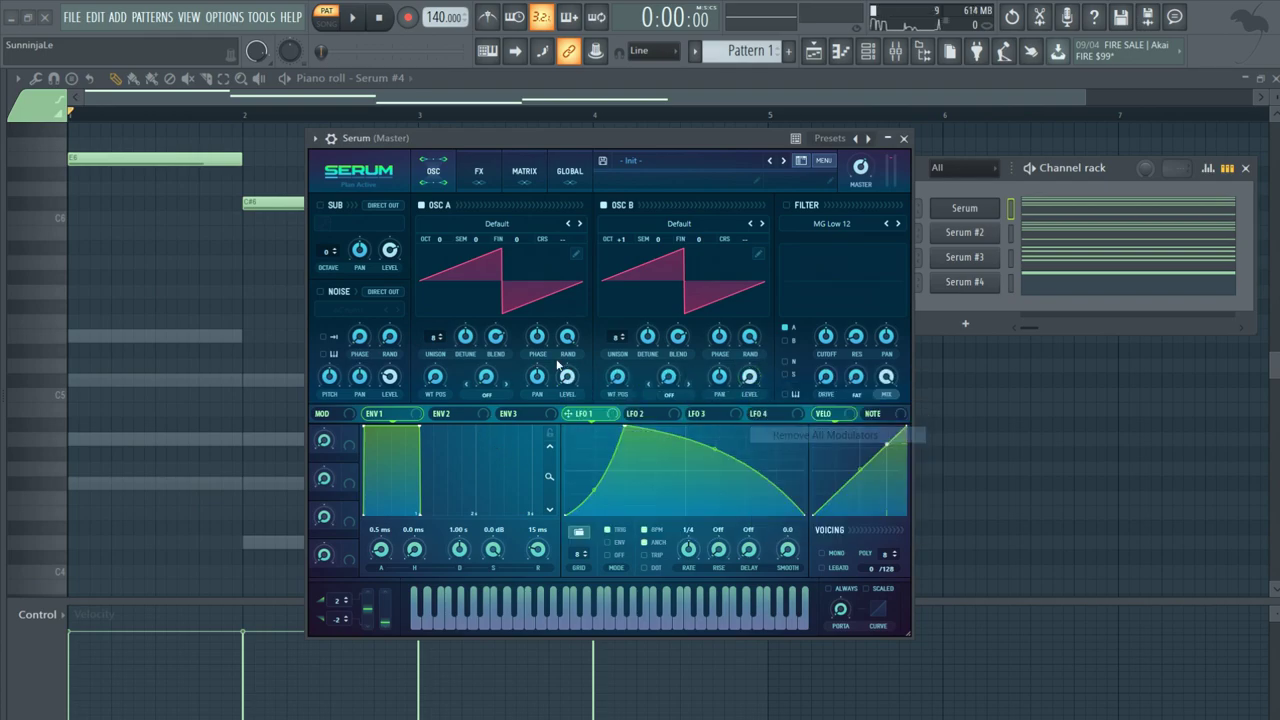
left_click(903, 138)
left_click(954, 214)
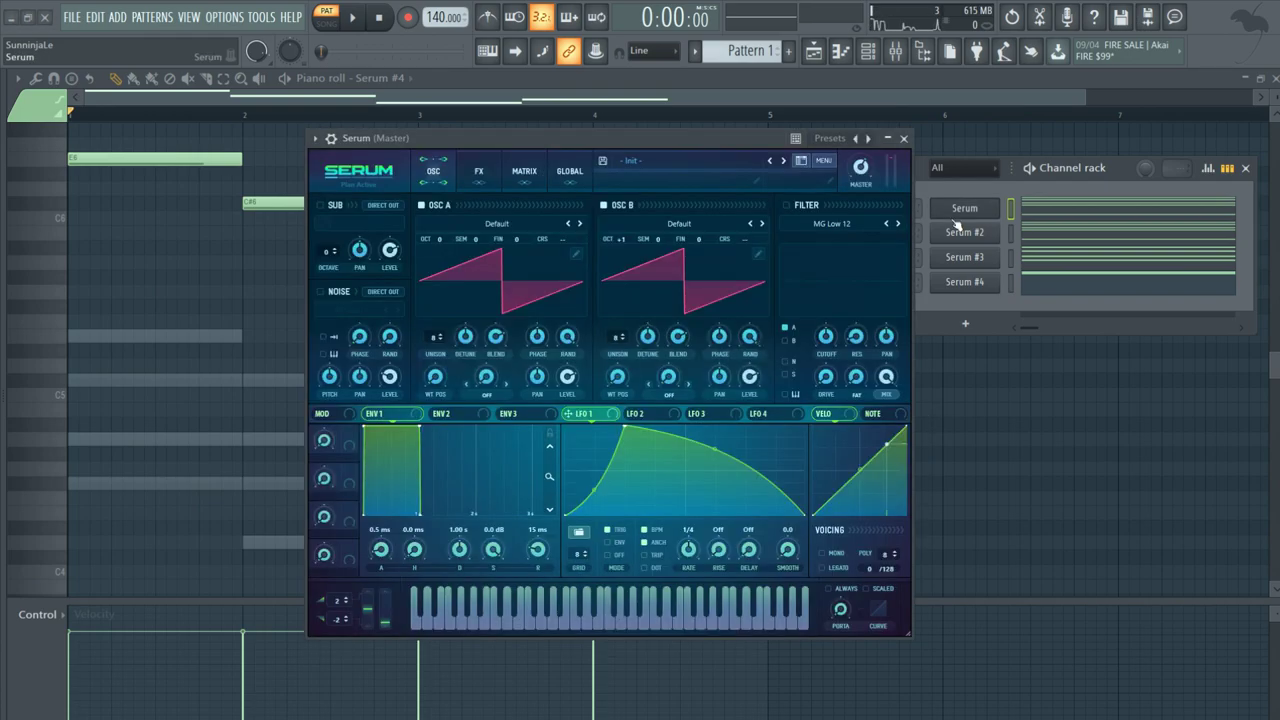
left_click(954, 214)
left_click(965, 257)
left_click(965, 257)
key("F6")
scroll(863, 323, "down", 2)
scroll(866, 320, "up", 2)
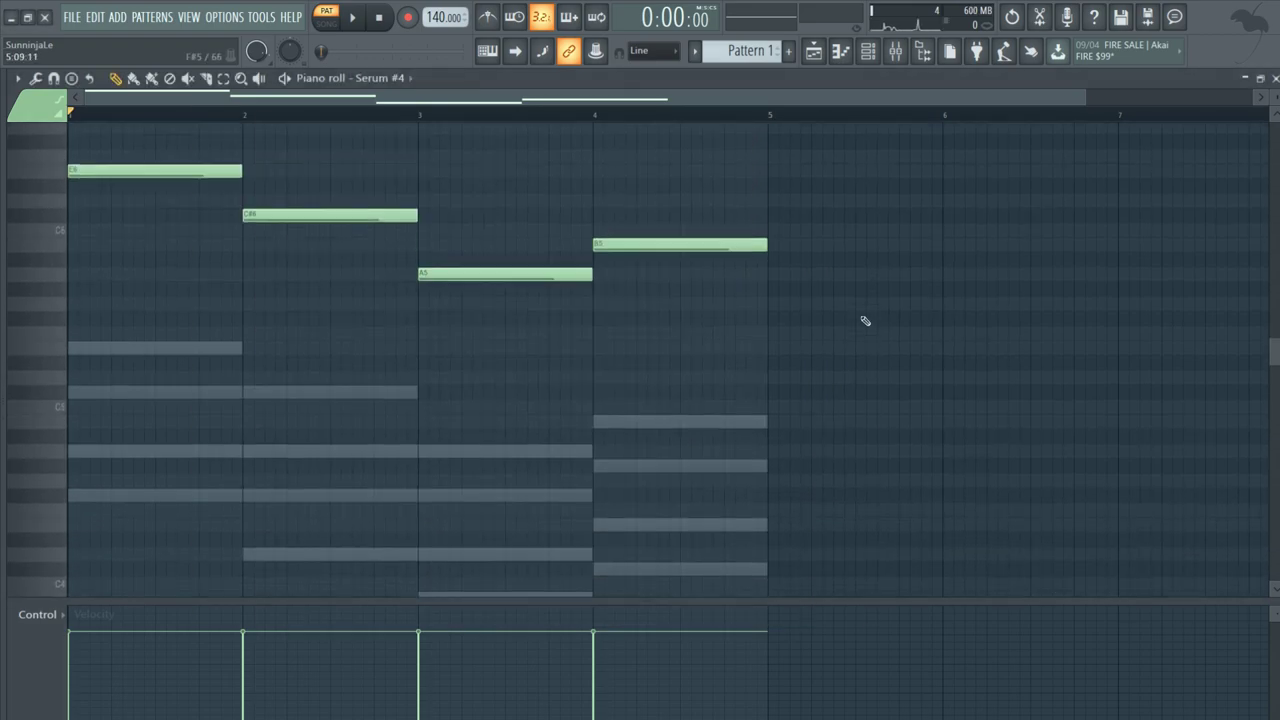
scroll(866, 320, "down", 2)
scroll(862, 300, "up", 3)
scroll(843, 288, "down", 2)
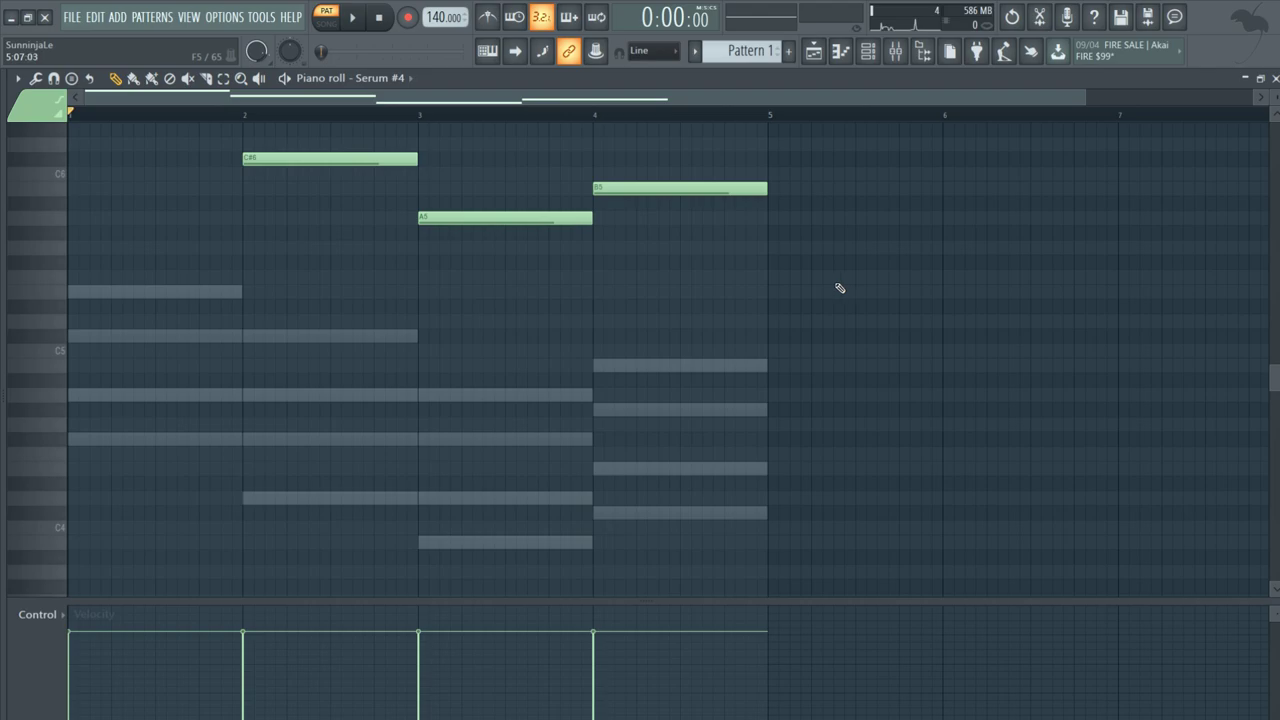
key("space")
scroll(891, 217, "up", 1)
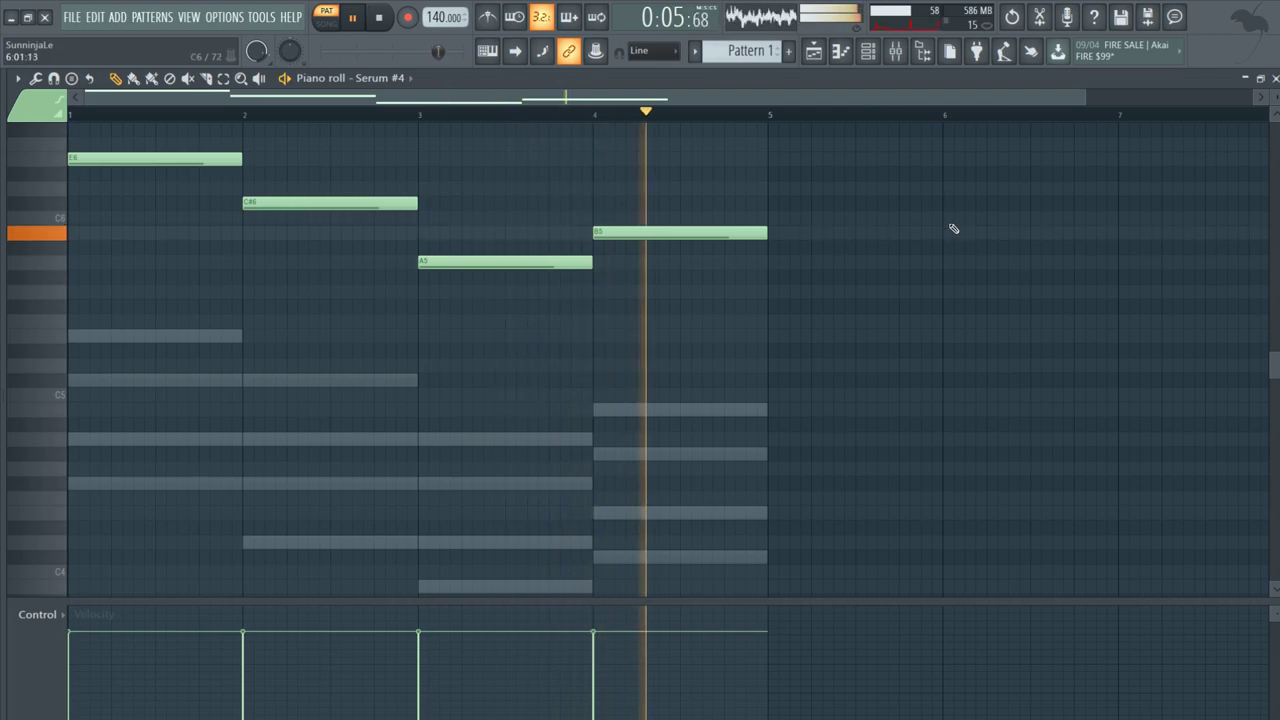
key("space")
key("F6")
left_click(975, 282)
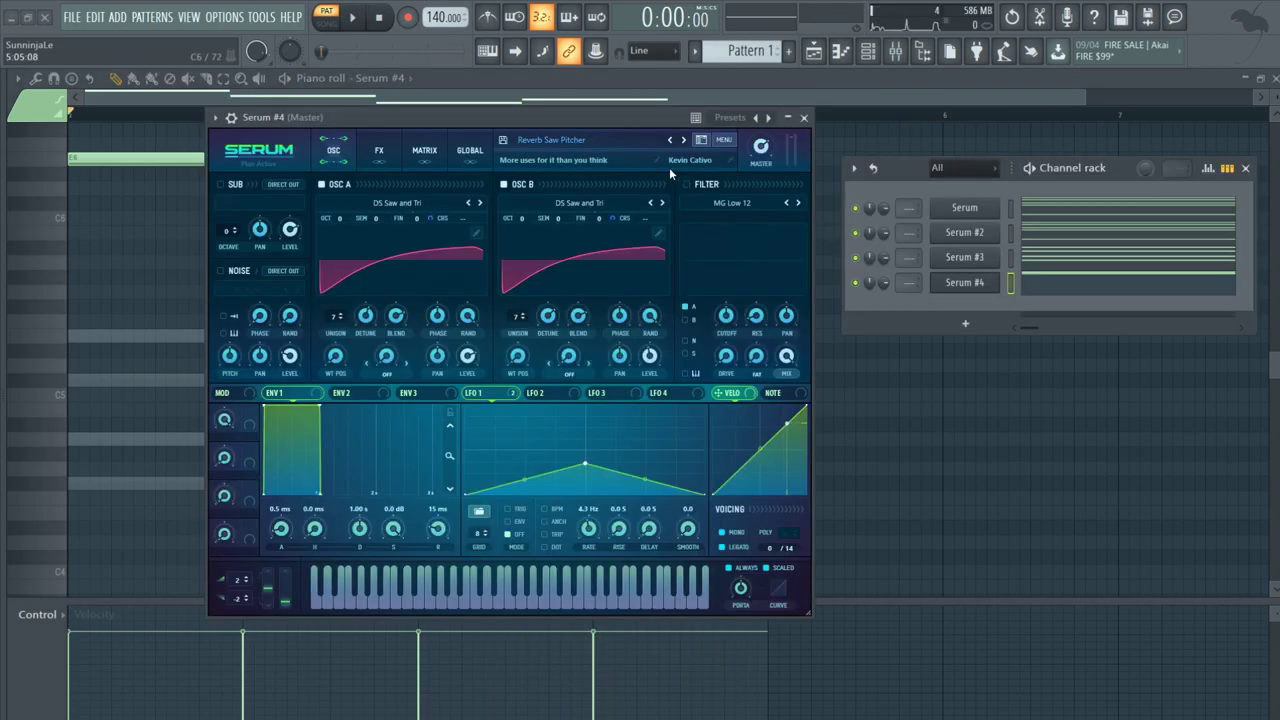
left_click_drag(585, 117, 607, 125)
left_click(826, 125)
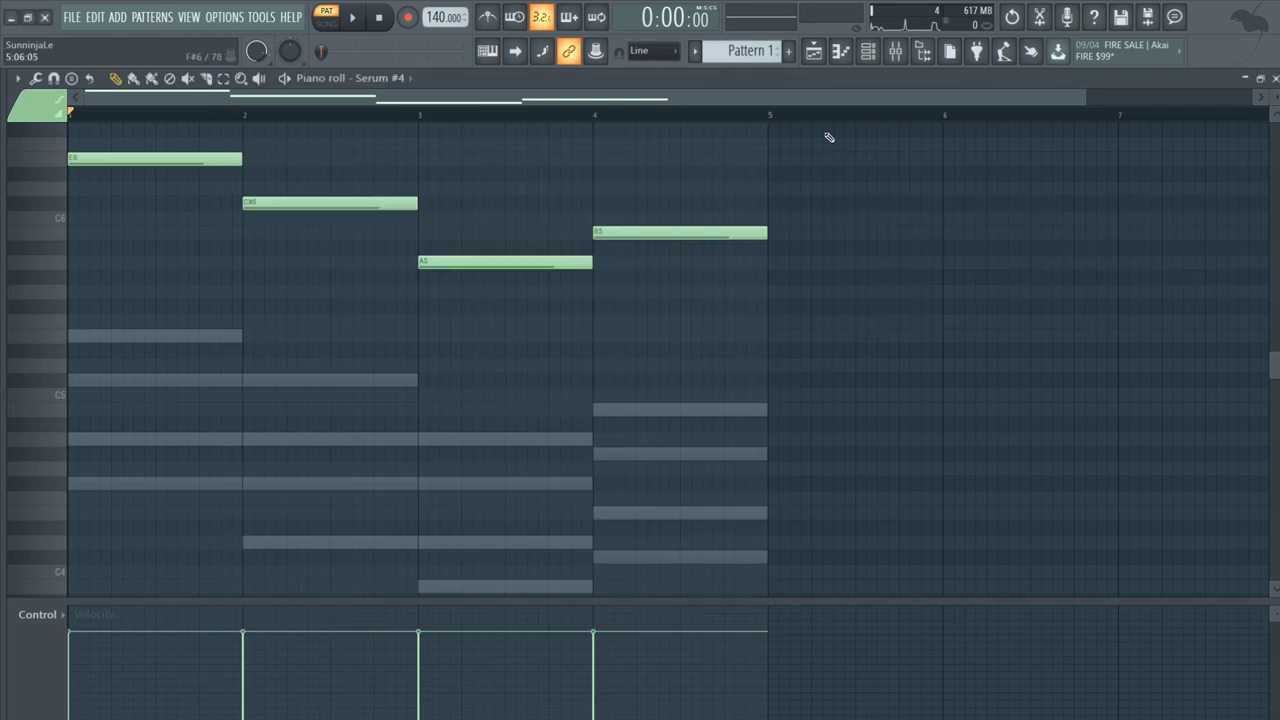
scroll(826, 134, "down", 3)
scroll(826, 134, "up", 3)
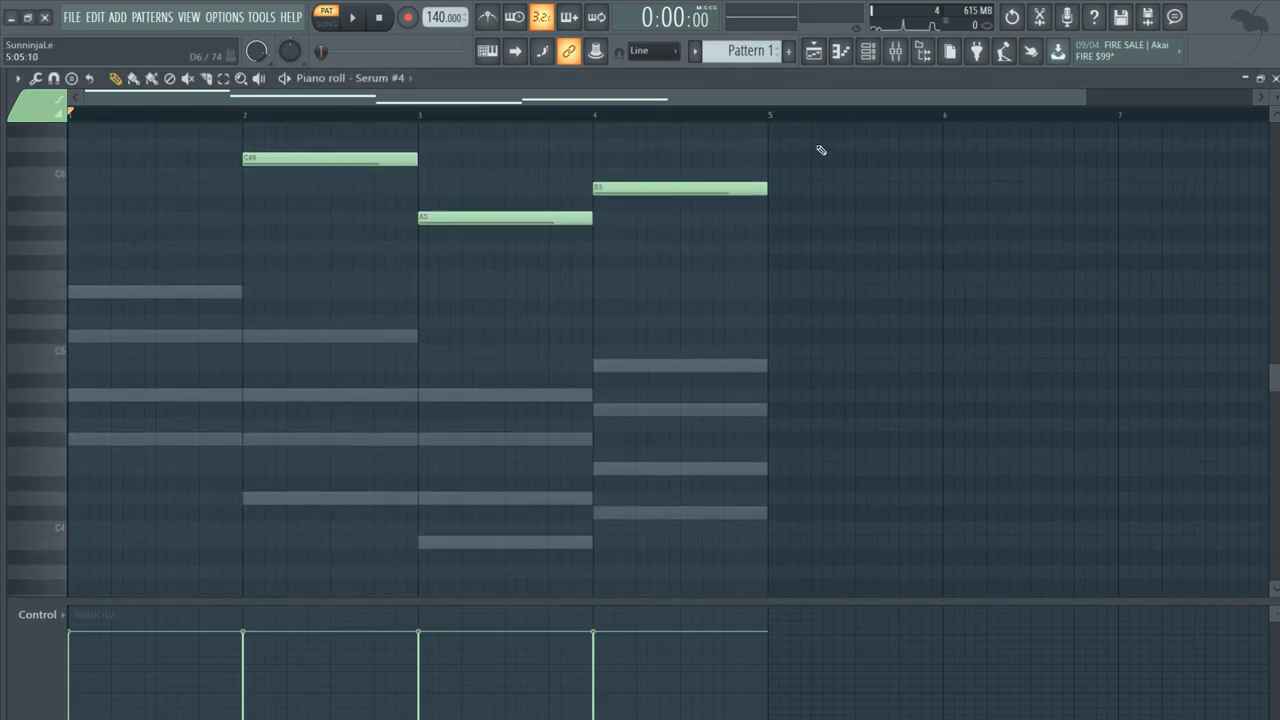
Place Pattern 1 at bar 1 of Track 1 in the playlist
left_click(815, 52)
left_click(332, 136)
left_click_drag(389, 143, 298, 143)
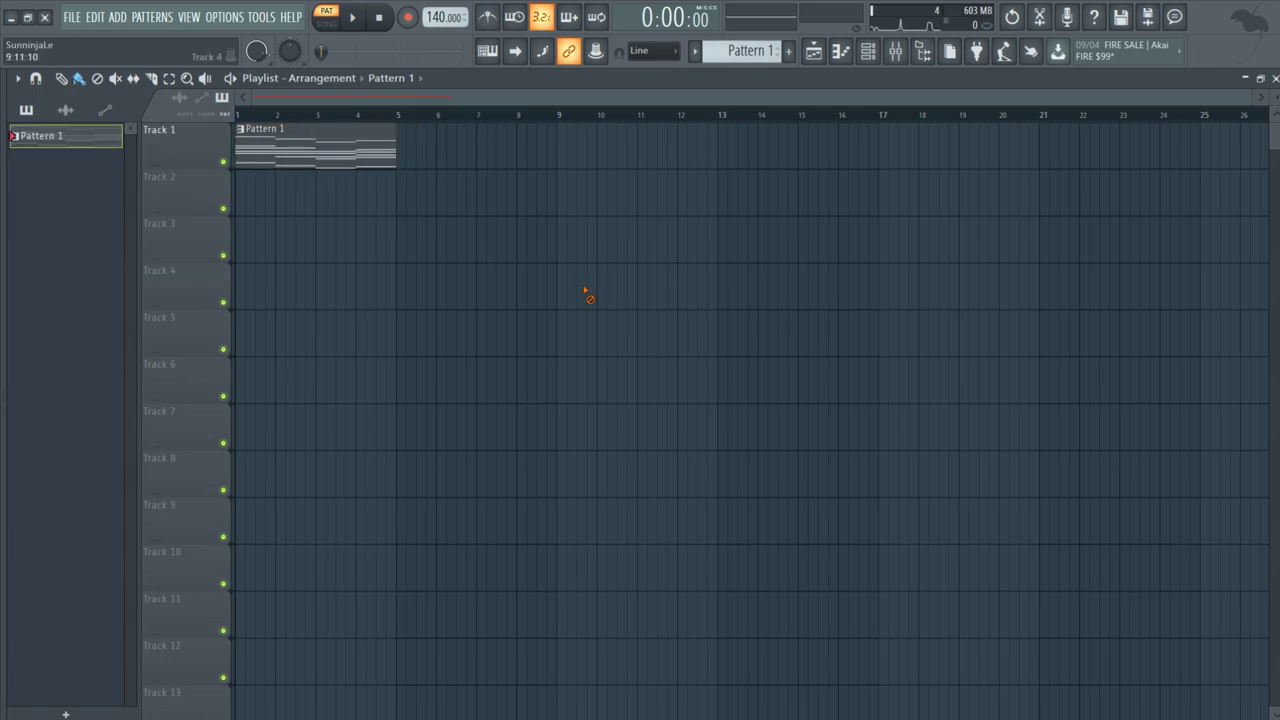
scroll(323, 246, "up", 3)
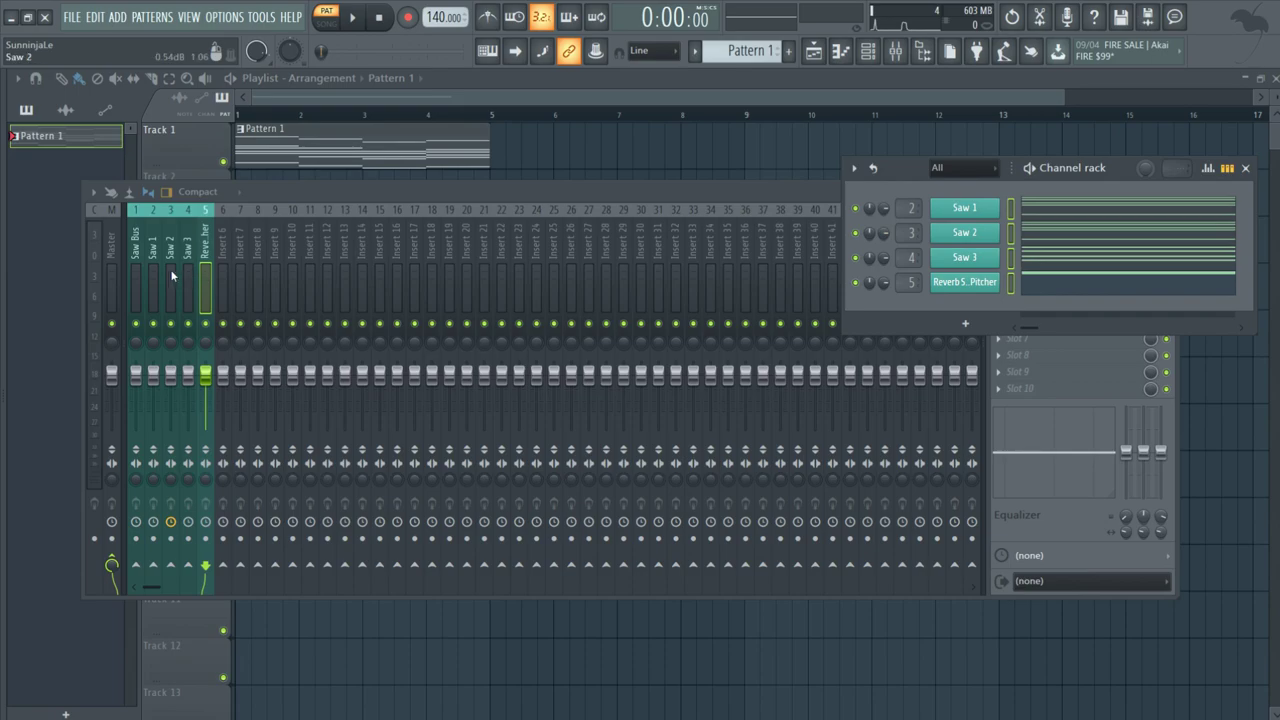
Step through the Saw Bus, Saw 1–3 and Reverb mixer inserts while auditioning the song
left_click_drag(154, 275, 196, 286)
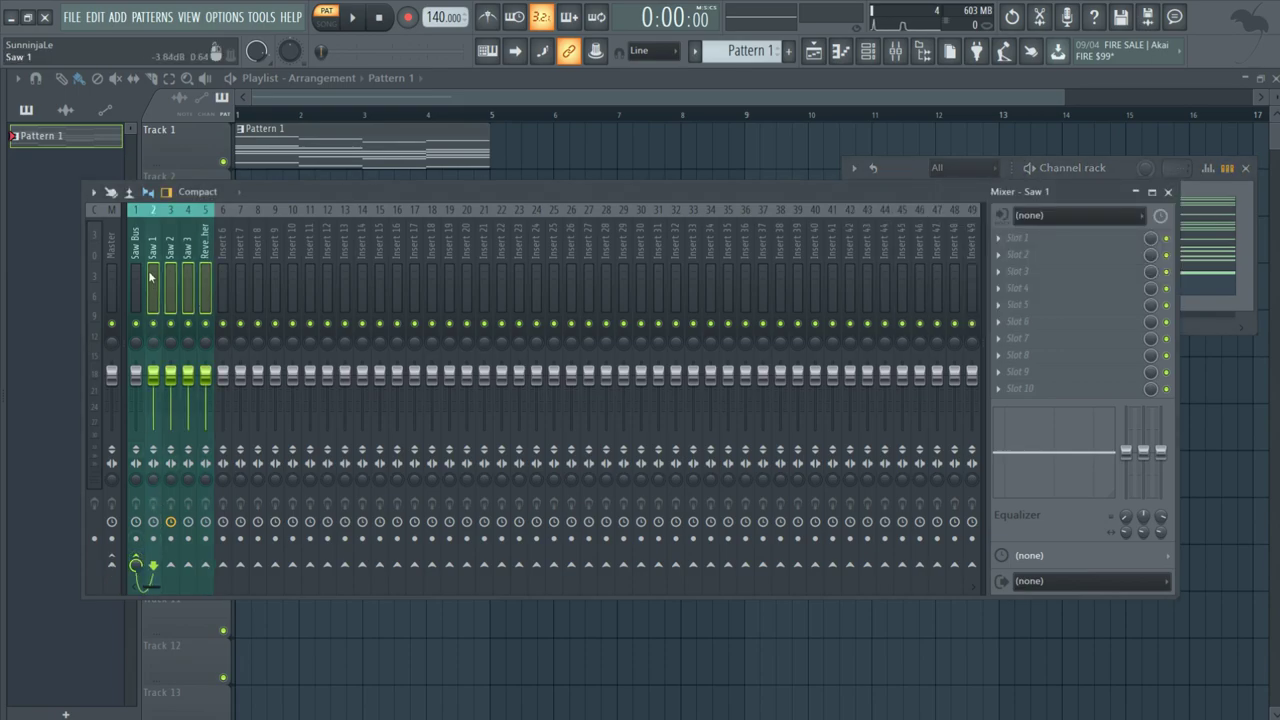
left_click(136, 270)
left_click(203, 267)
left_click(139, 267)
left_click(183, 272)
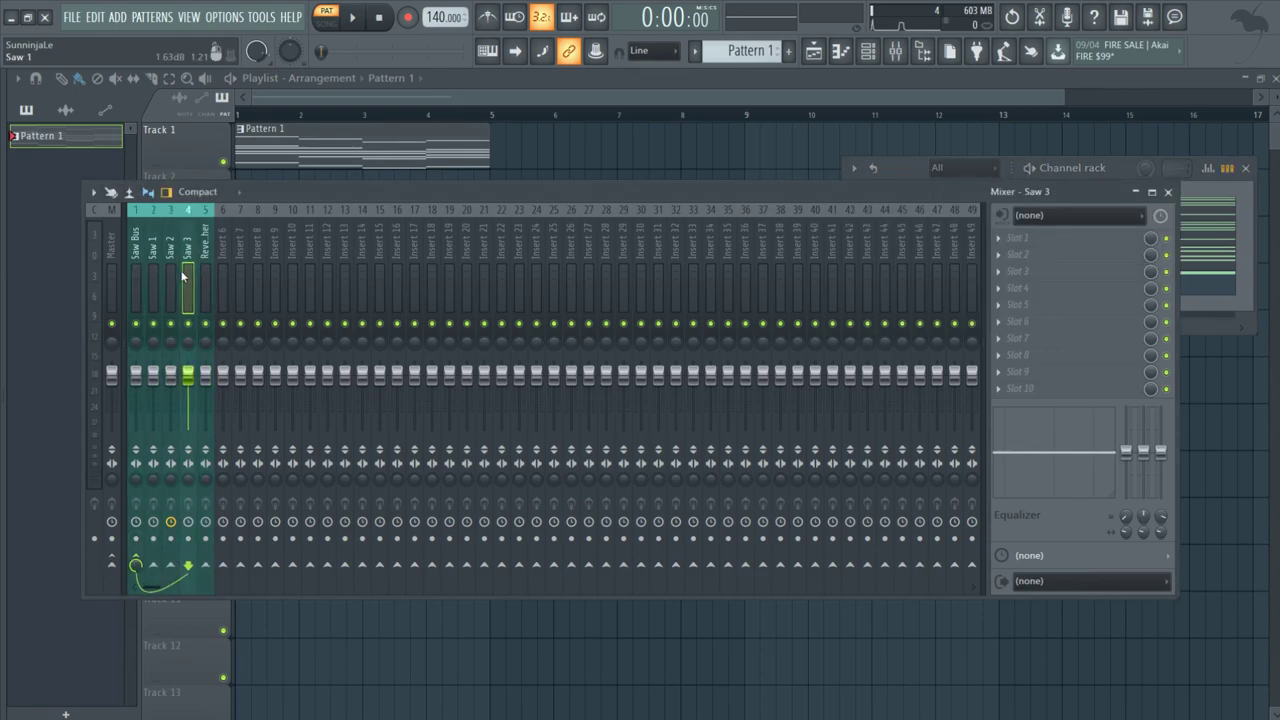
left_click(141, 272)
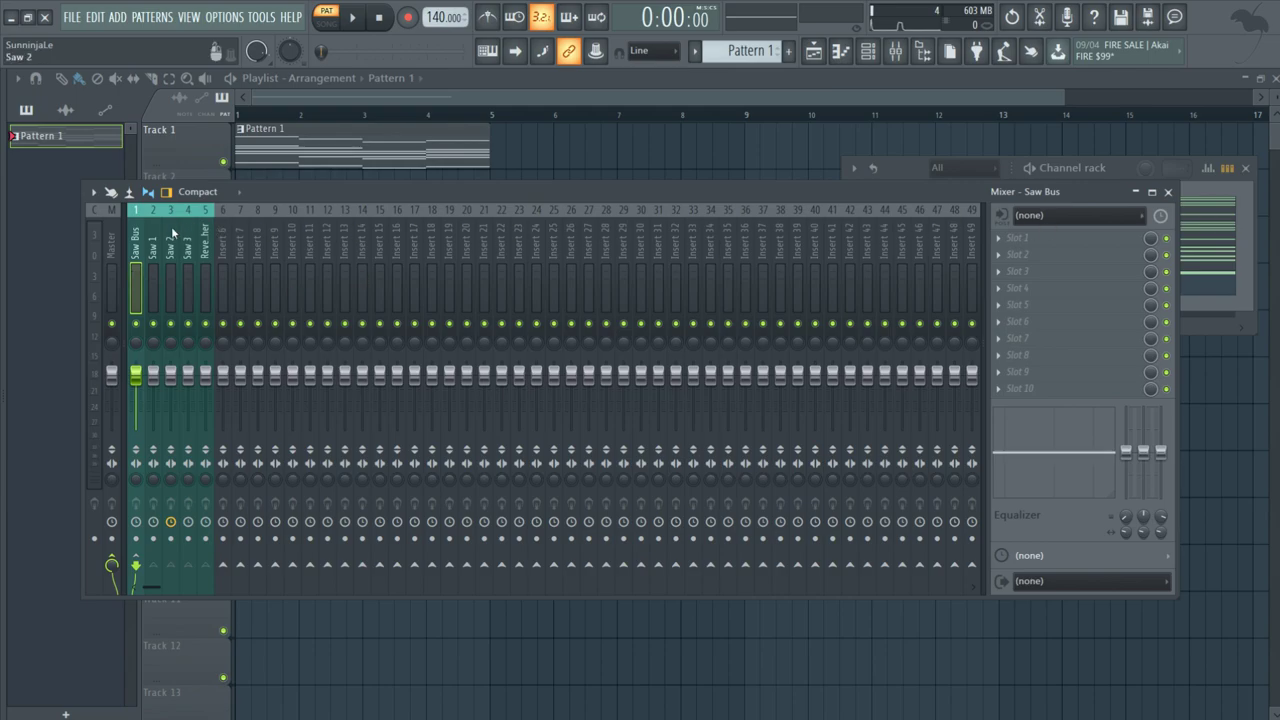
left_click(156, 242)
left_click(1118, 170)
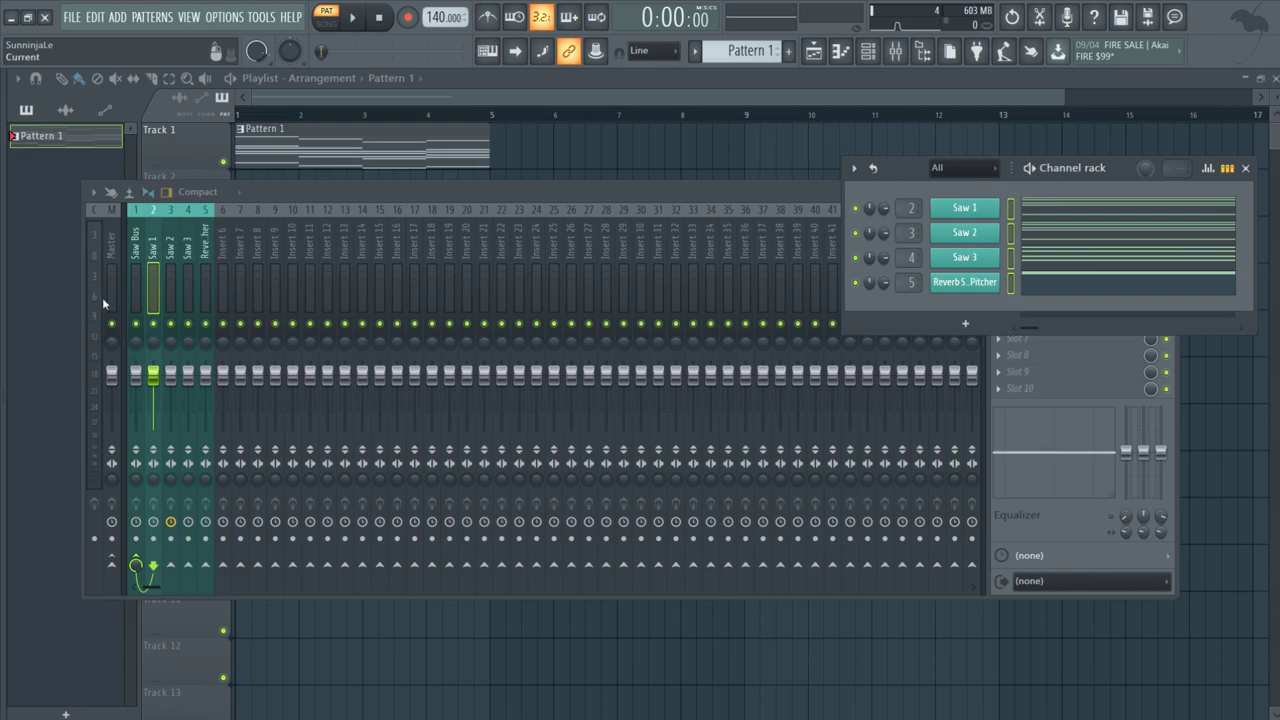
left_click(136, 276)
key("space")
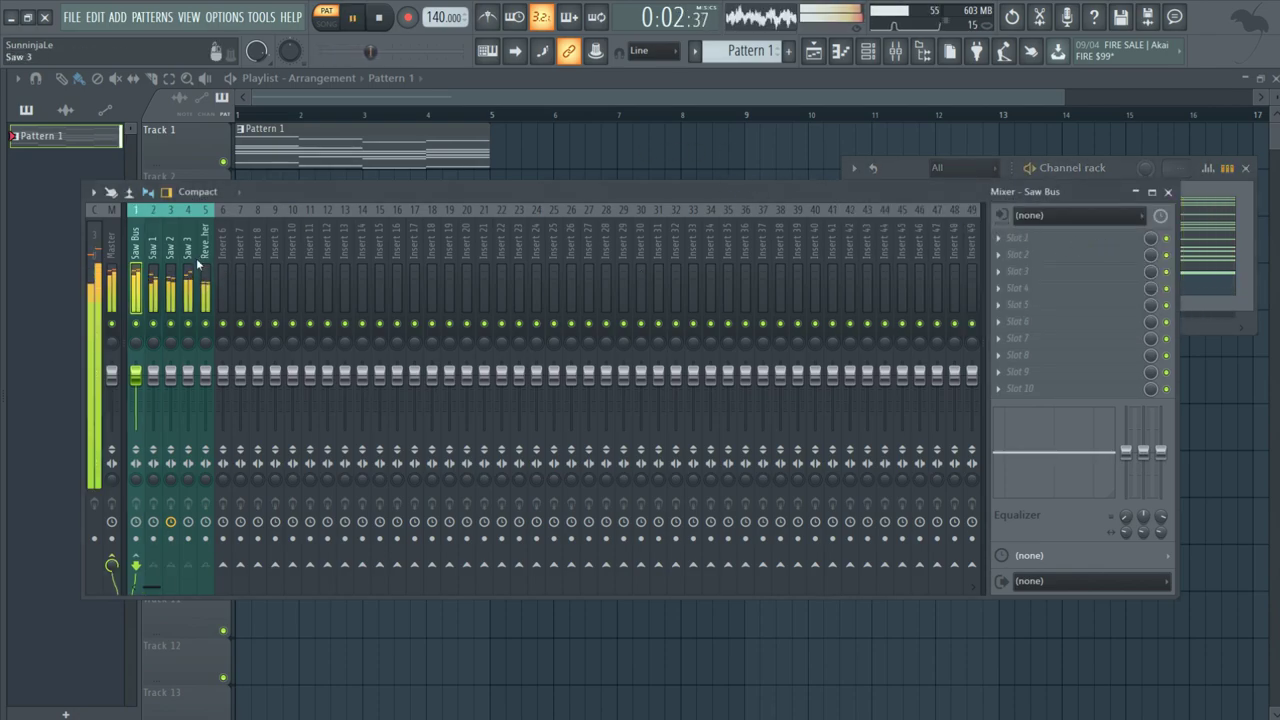
left_click(190, 407)
key("space")
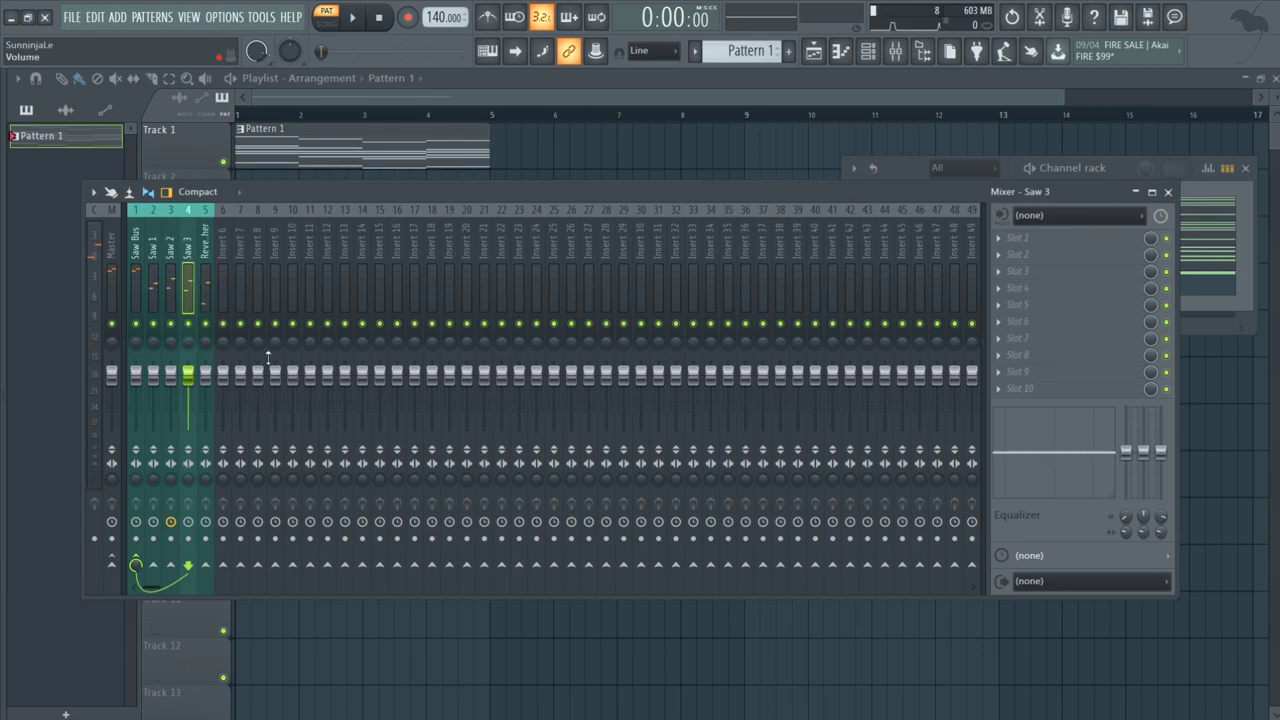
Load OTT into the Saw Bus's FX slot 1 and set its Depth to 37%
left_click(1106, 168)
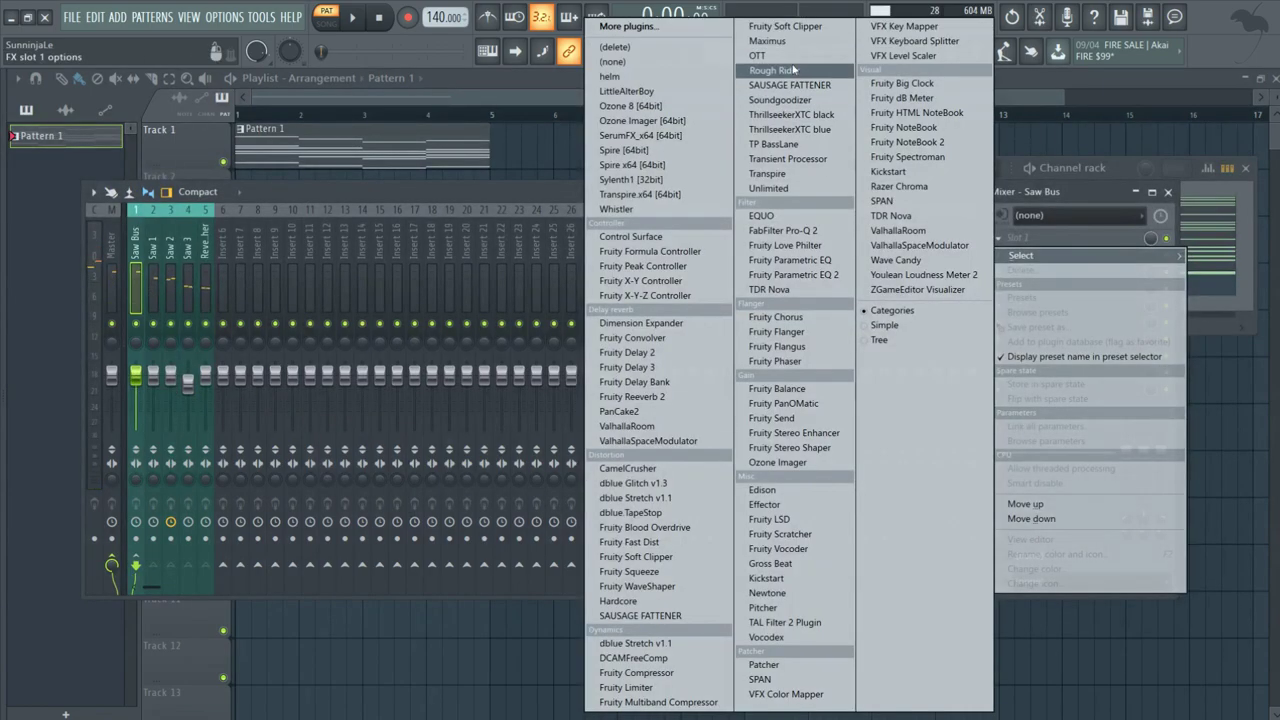
left_click(760, 55)
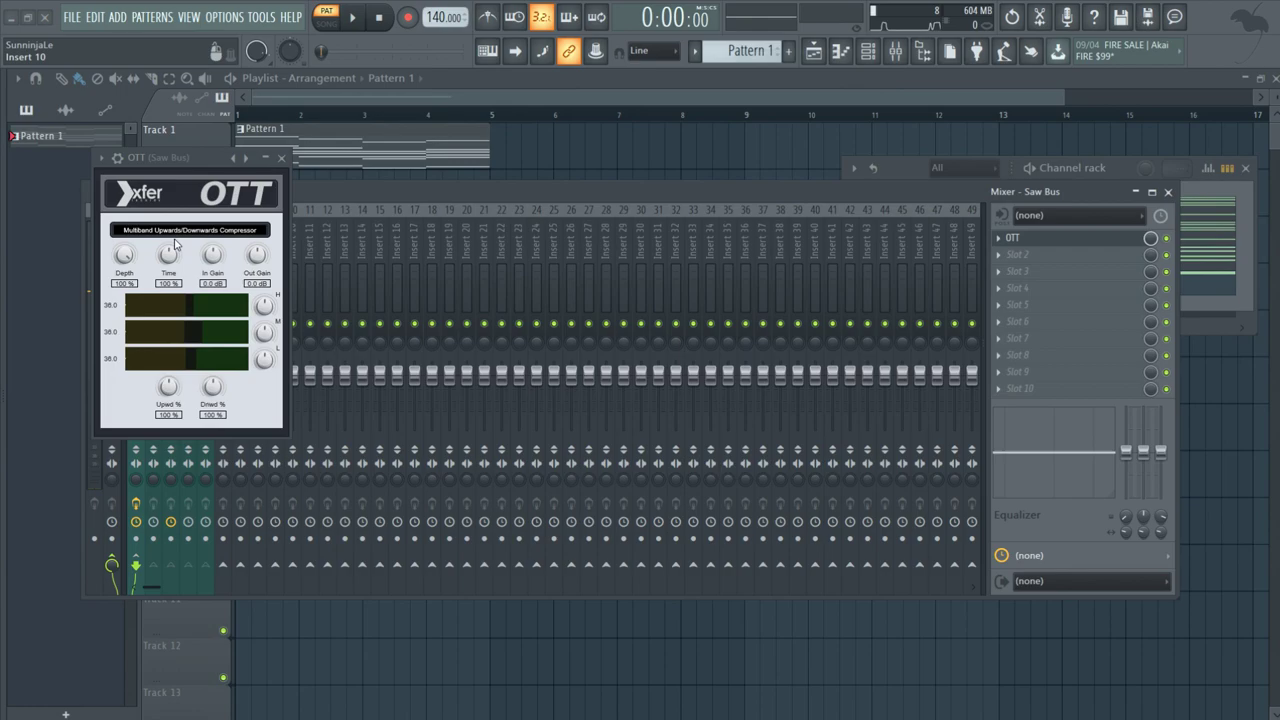
left_click_drag(174, 159, 594, 233)
key("space")
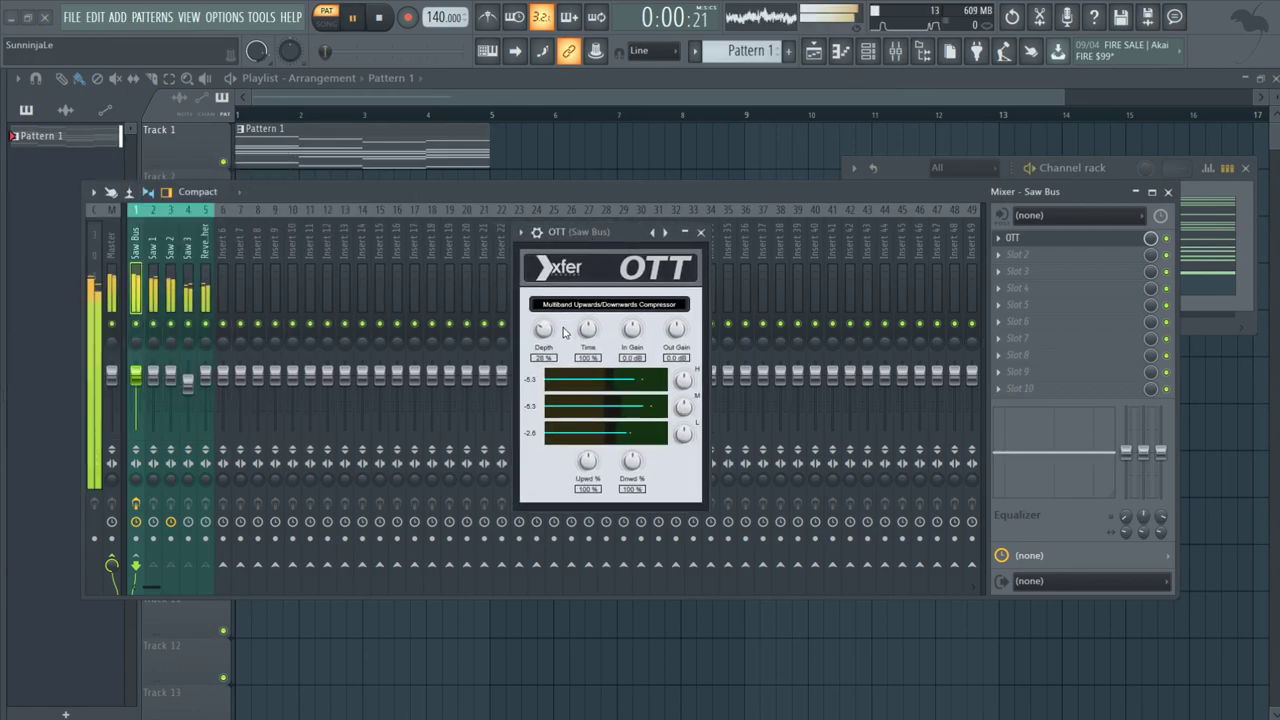
scroll(556, 340, "up", 2)
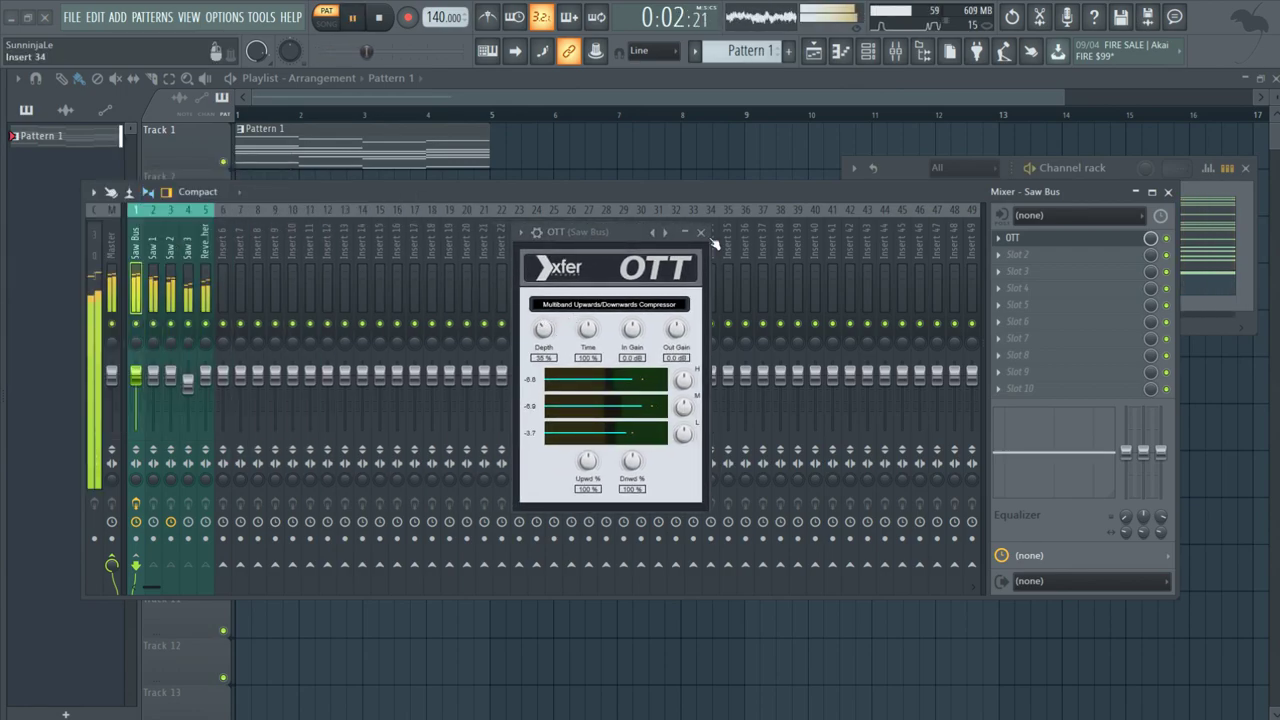
left_click_drag(545, 330, 545, 327)
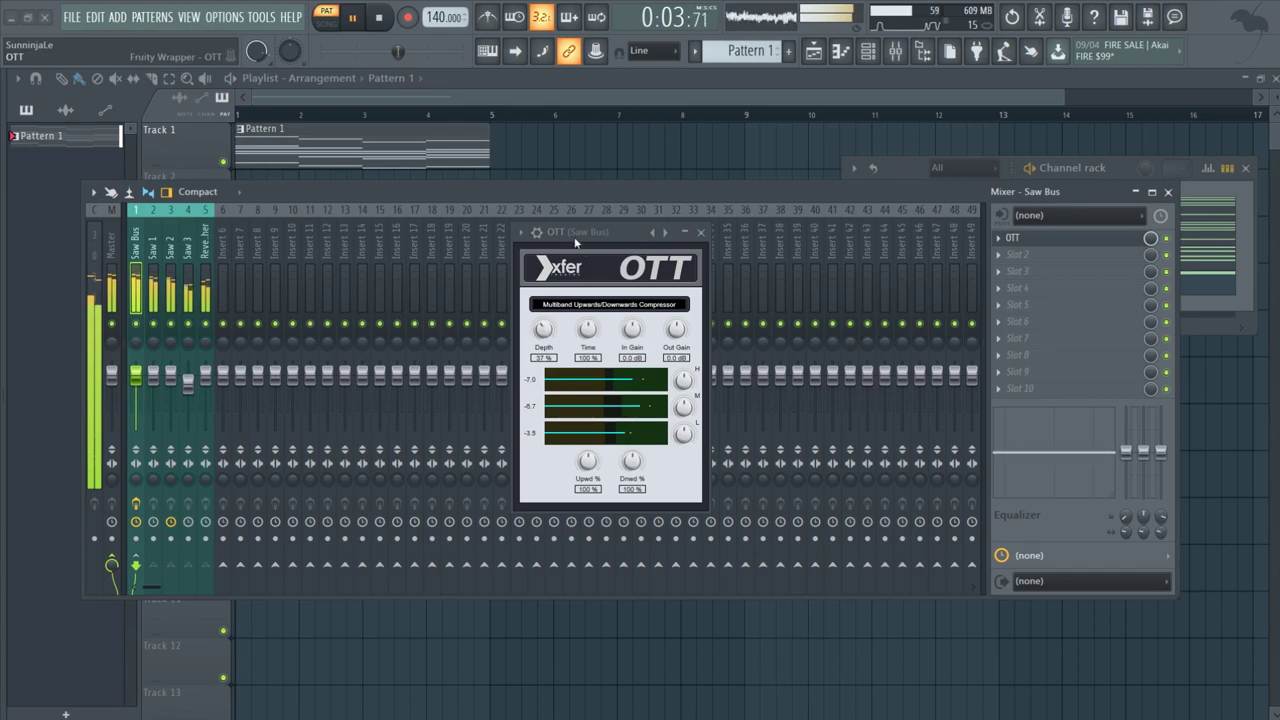
left_click(702, 233)
key("space")
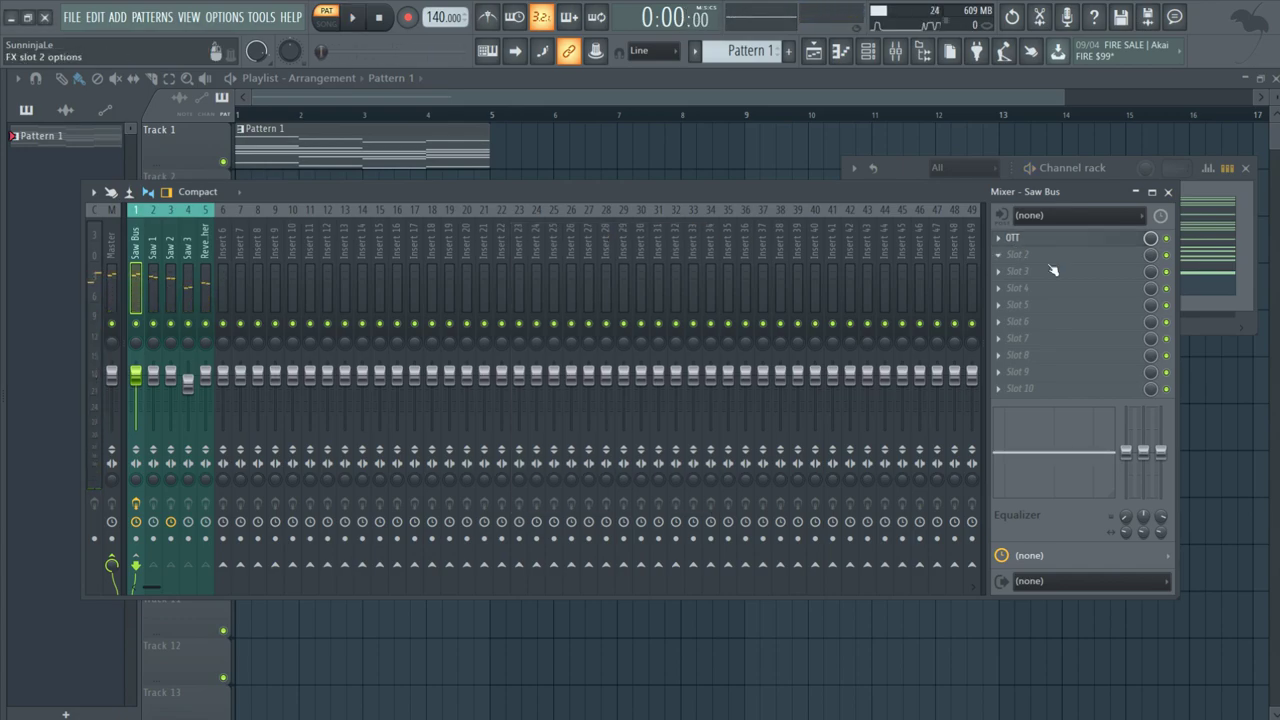
Load ThrillseekerXTC blue into the Saw Bus's second effect slot, after OTT
left_click(1030, 256)
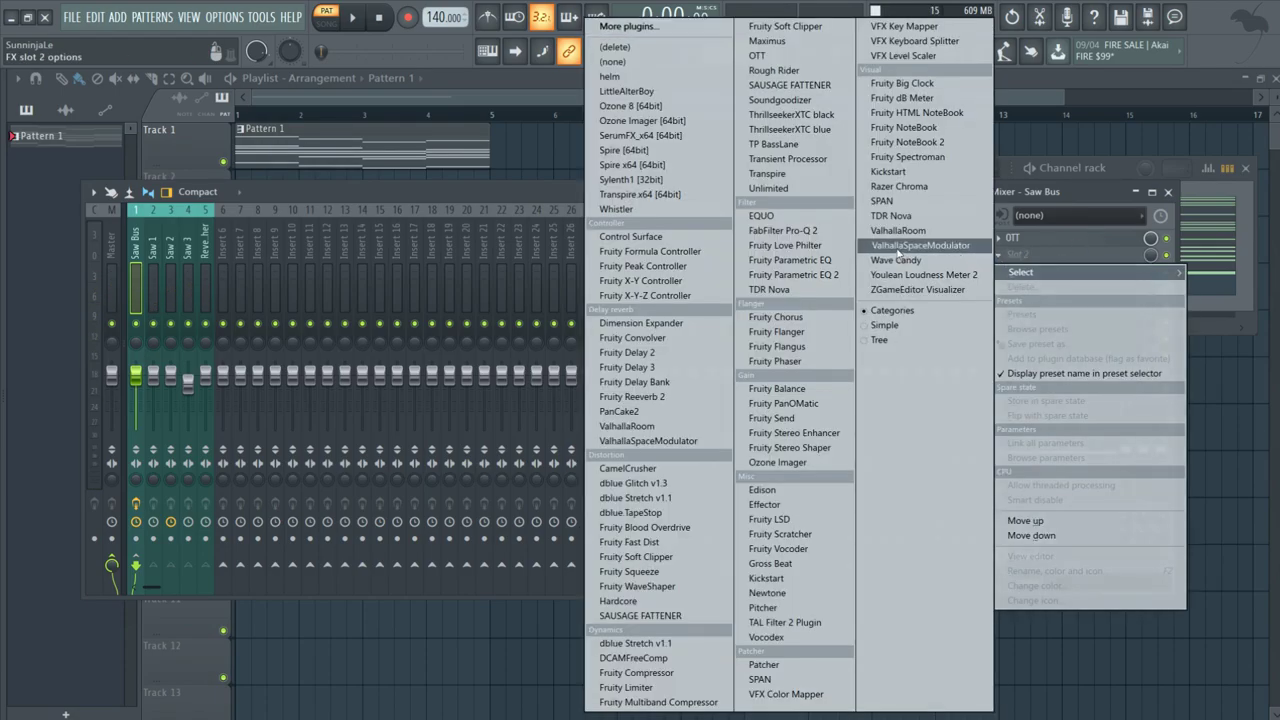
left_click(818, 131)
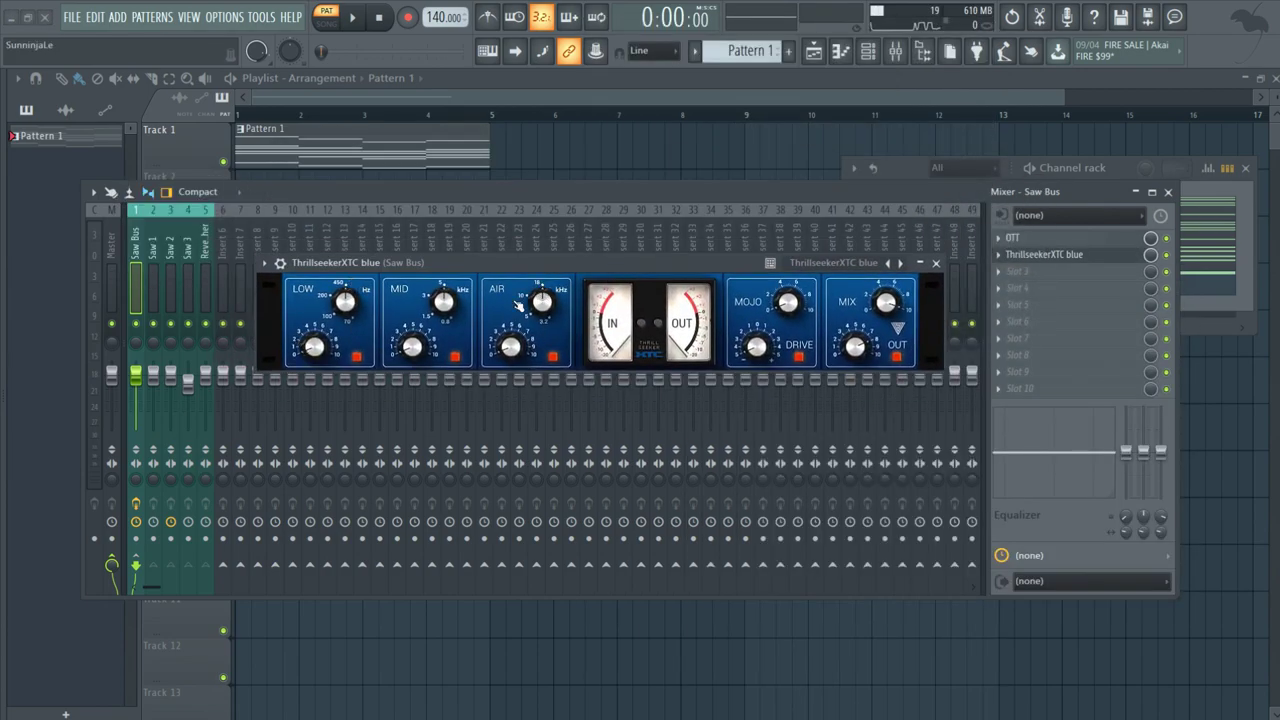
left_click_drag(430, 260, 420, 243)
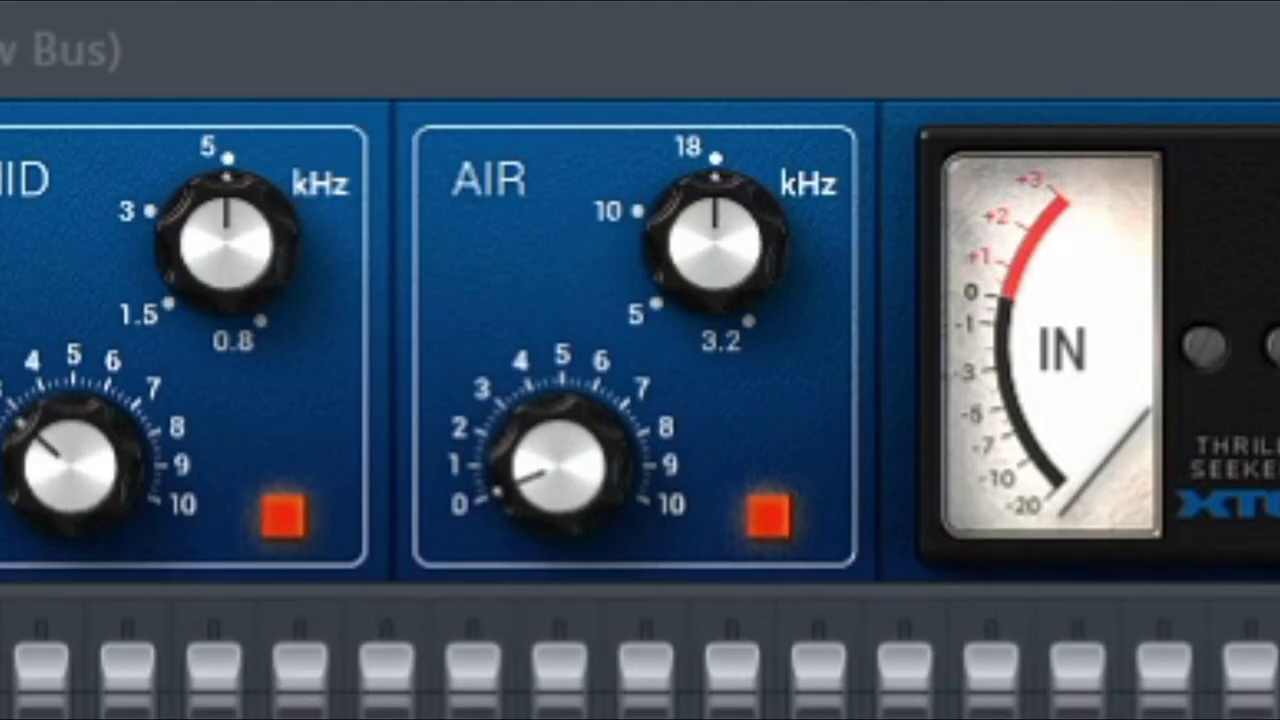
left_click(926, 246)
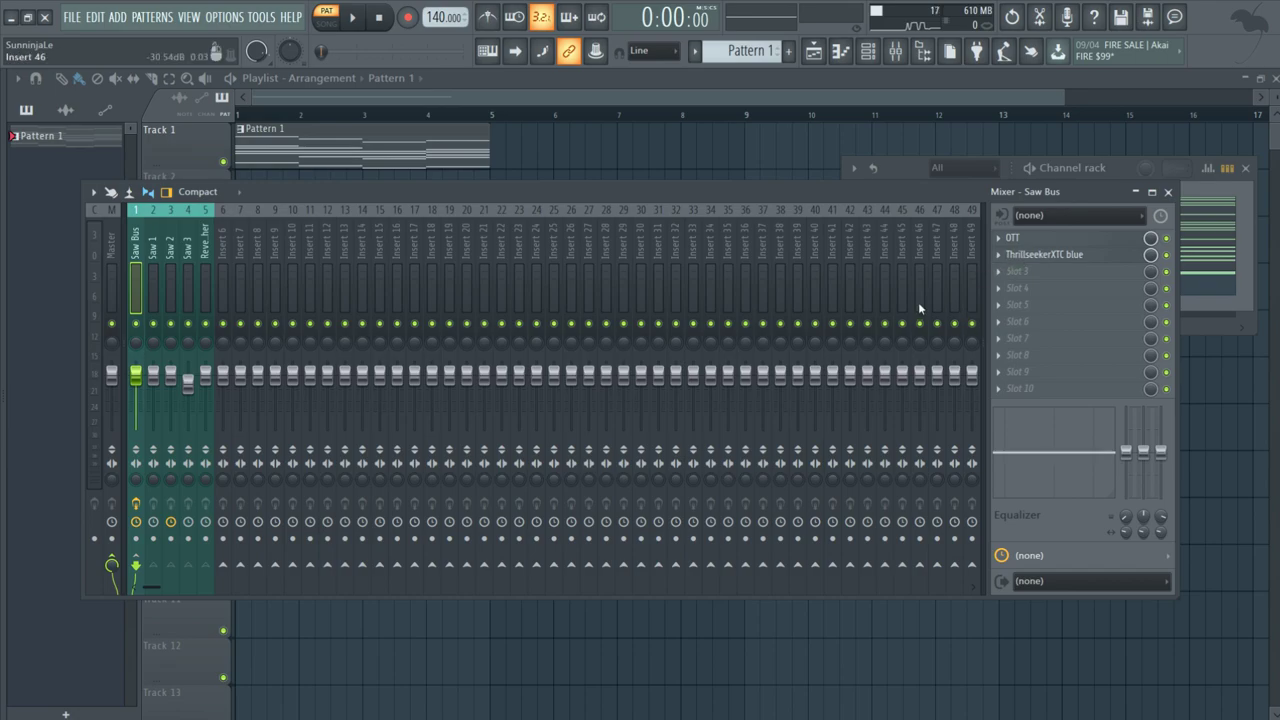
Play the song and toggle ThrillseekerXTC's enable LED to compare it bypassed and active
key("space")
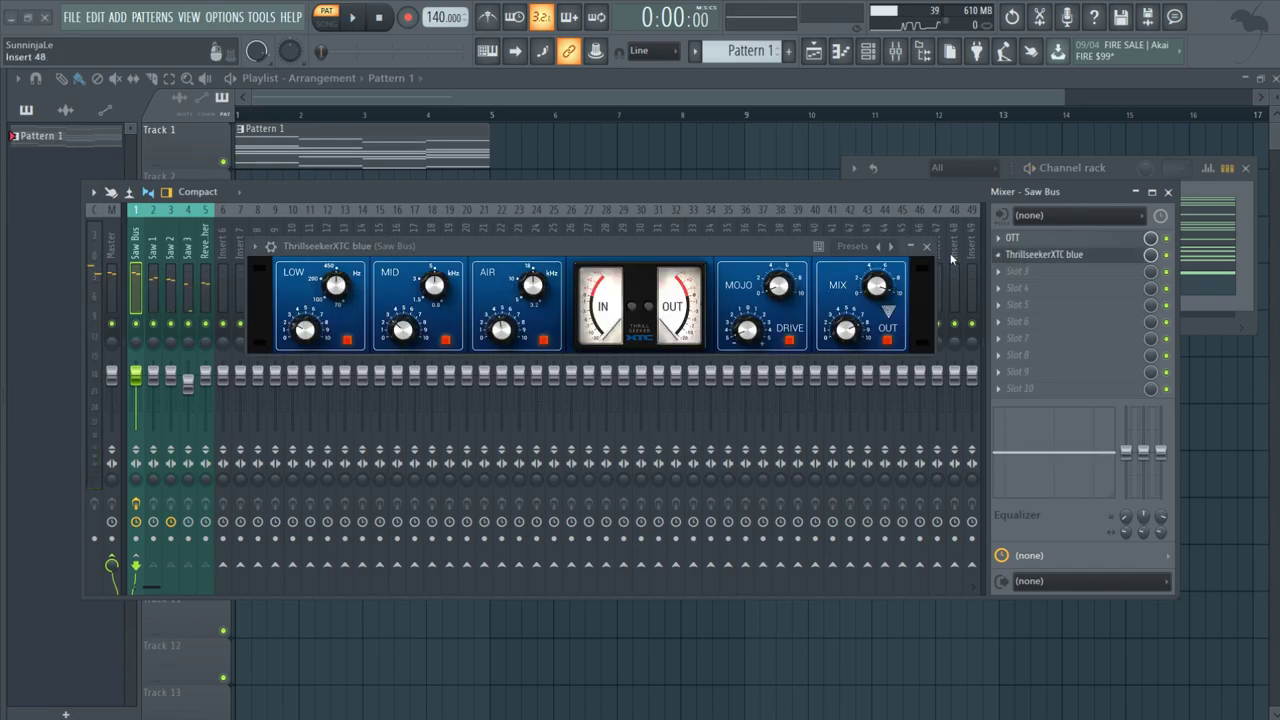
left_click(926, 246)
key("space")
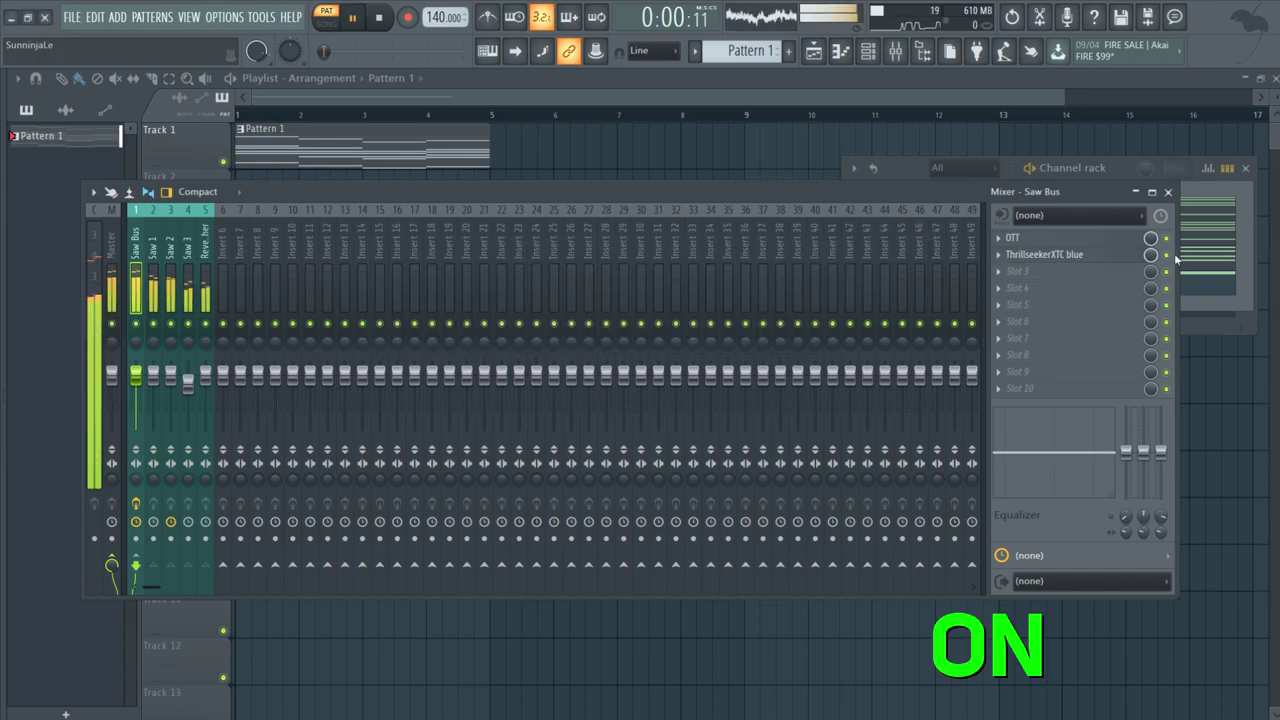
left_click(1166, 254)
left_click(1166, 254)
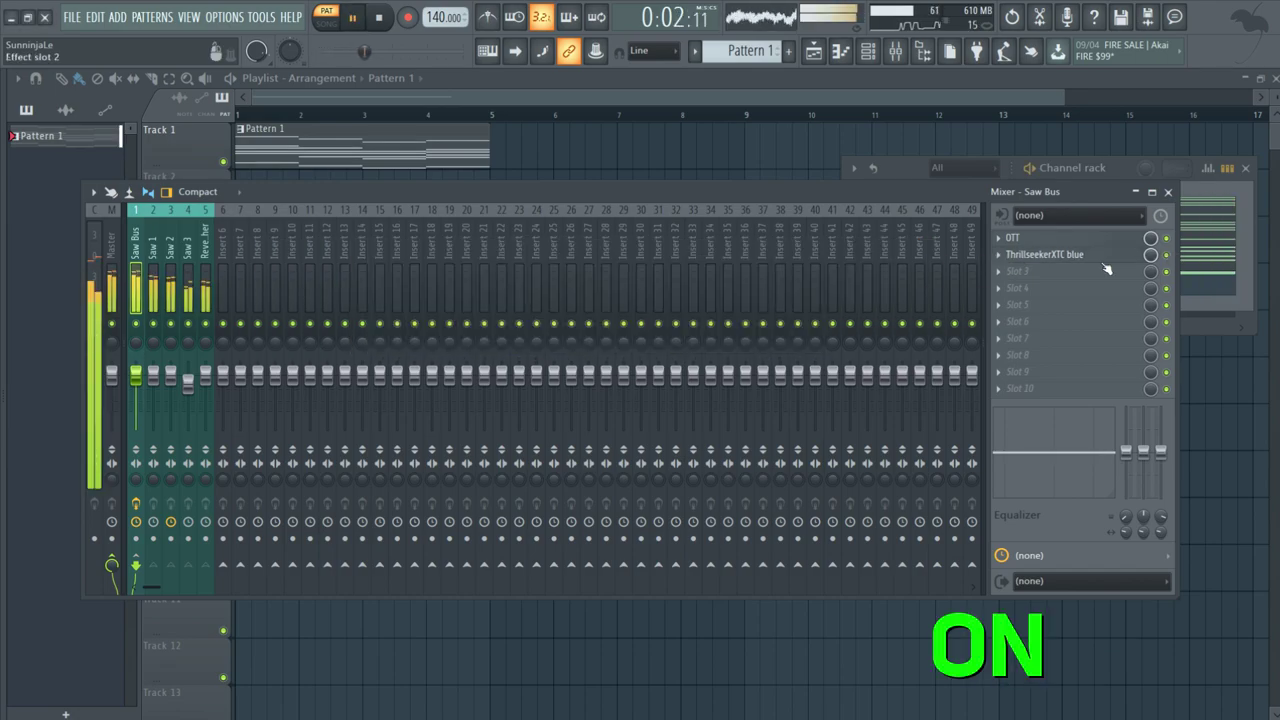
left_click(1044, 254)
key("space")
left_click(926, 246)
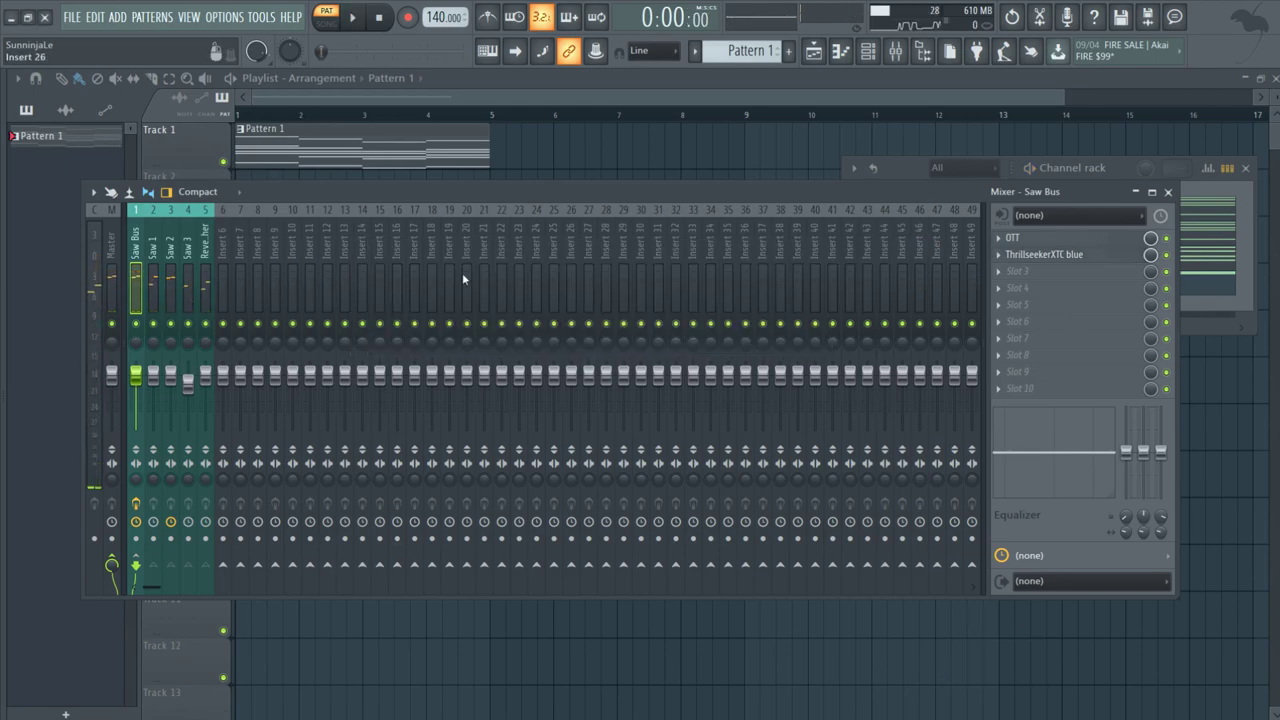
Load Fruity Reeverb 2 into the Saw Bus's third slot and raise its wet level
left_click(1055, 271)
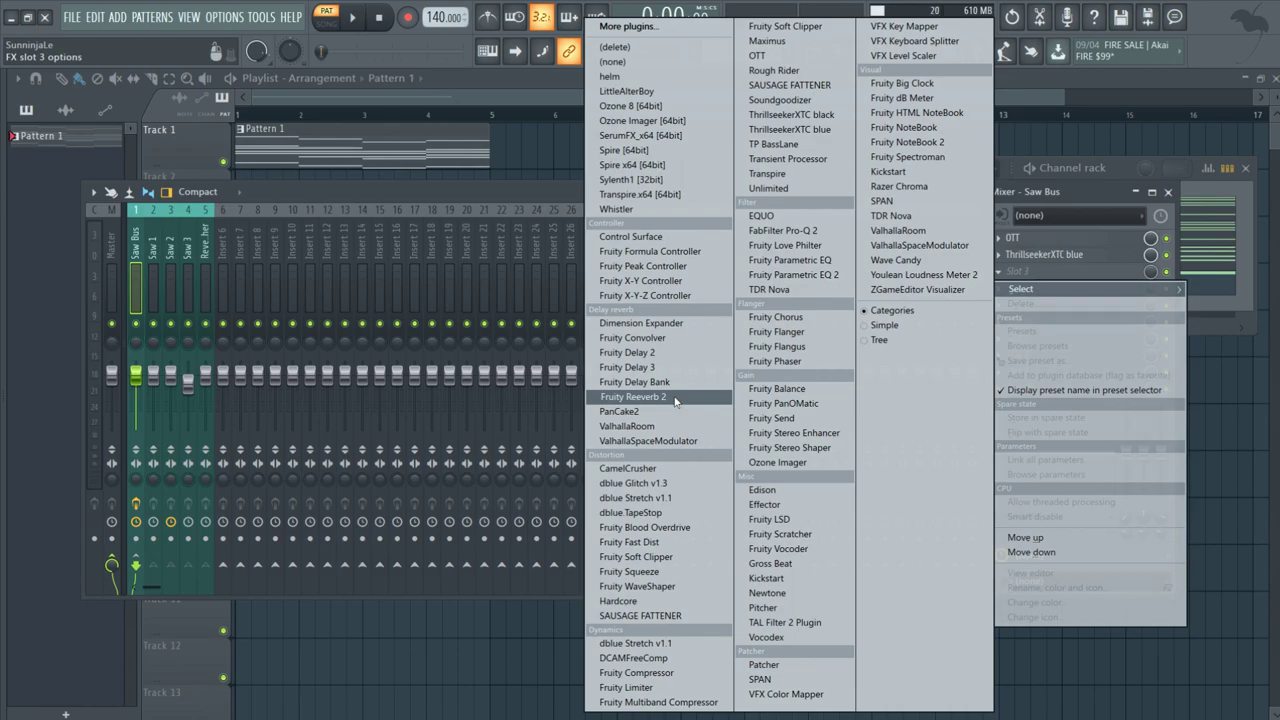
left_click(1044, 254)
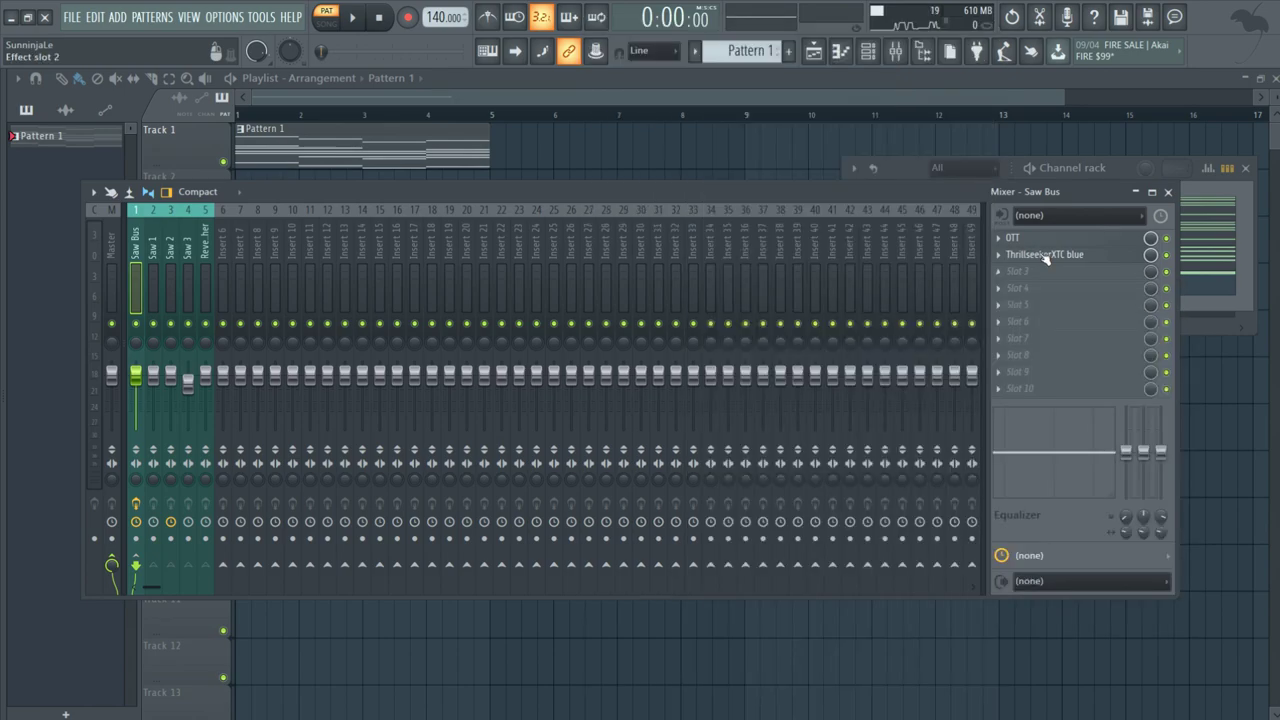
left_click(1044, 254)
left_click(926, 247)
left_click(1058, 271)
left_click(630, 397)
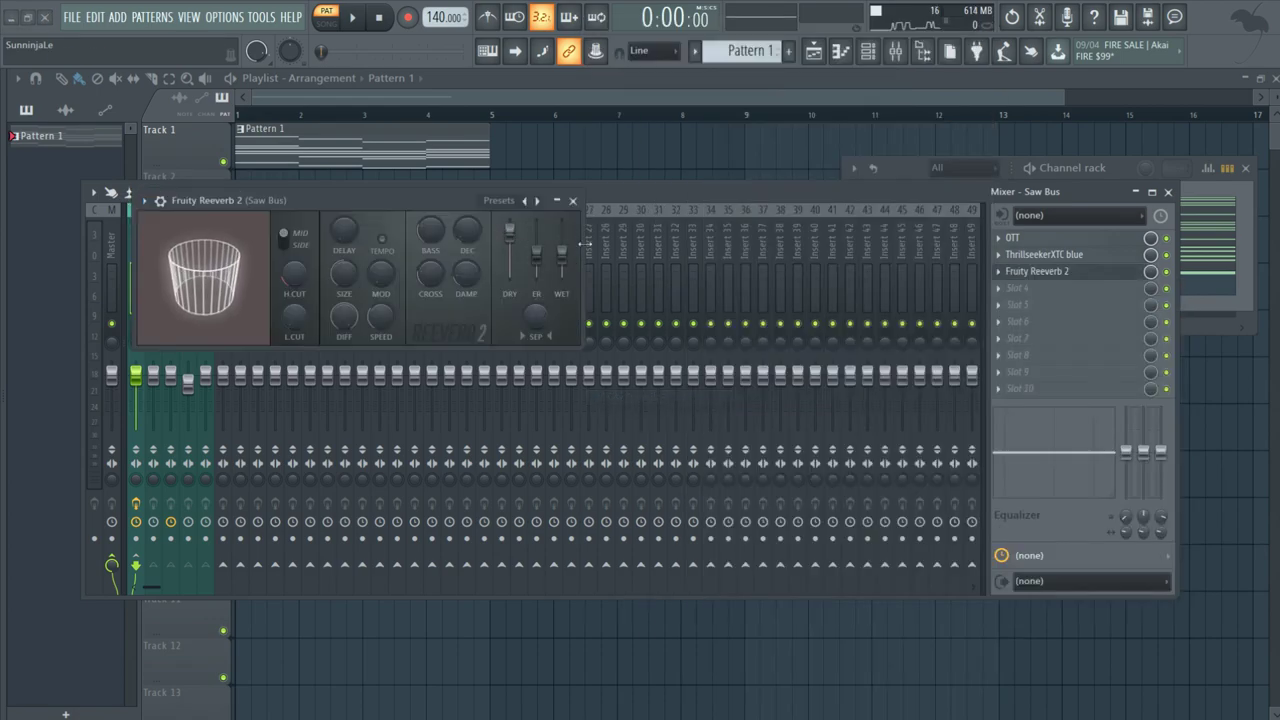
left_click(572, 199)
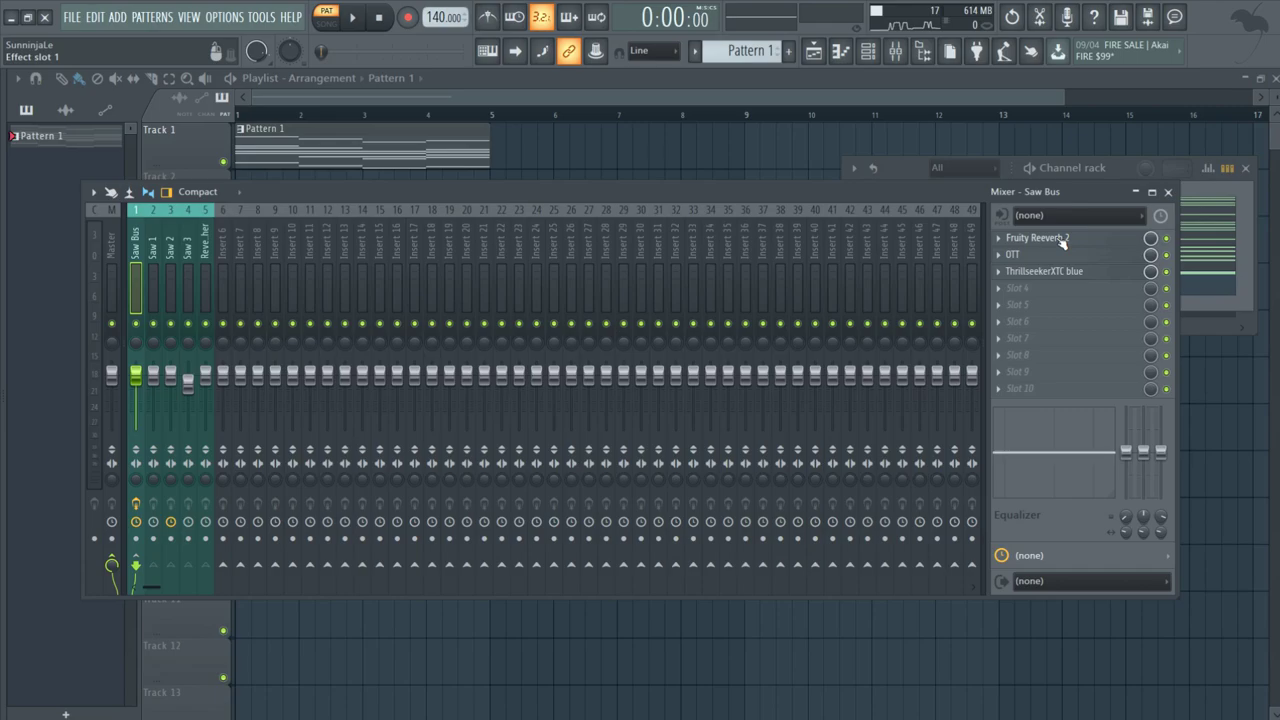
left_click(1062, 277)
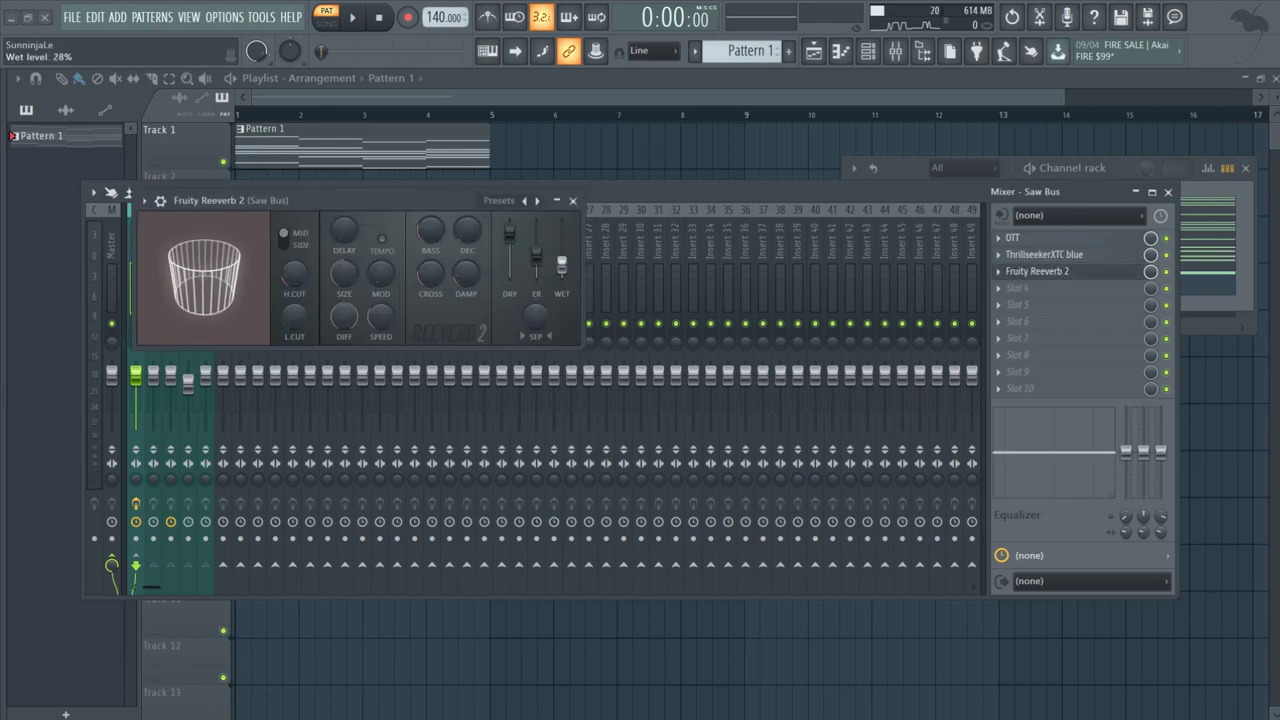
left_click(572, 200)
Load FabFilter Pro-Q 2 into the Saw Bus's fourth effect slot
key("space")
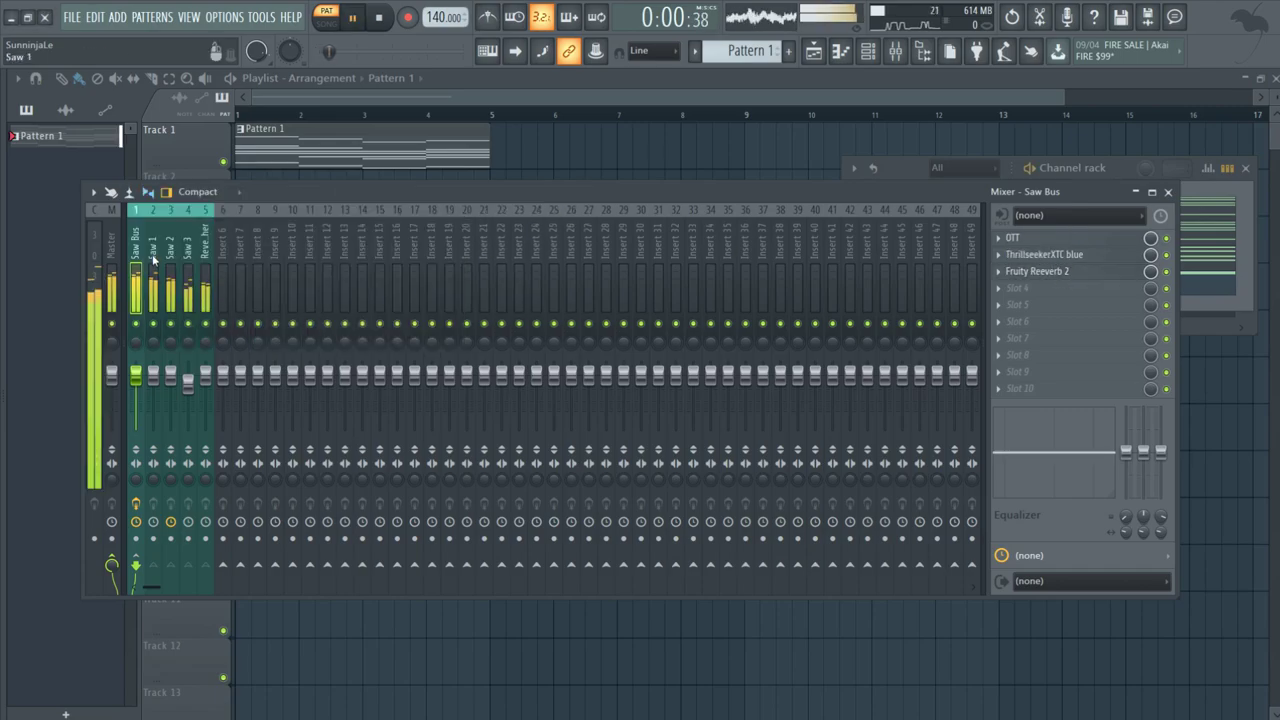
left_click(152, 254)
key("space")
key("Left")
left_click(1040, 290)
left_click(814, 234)
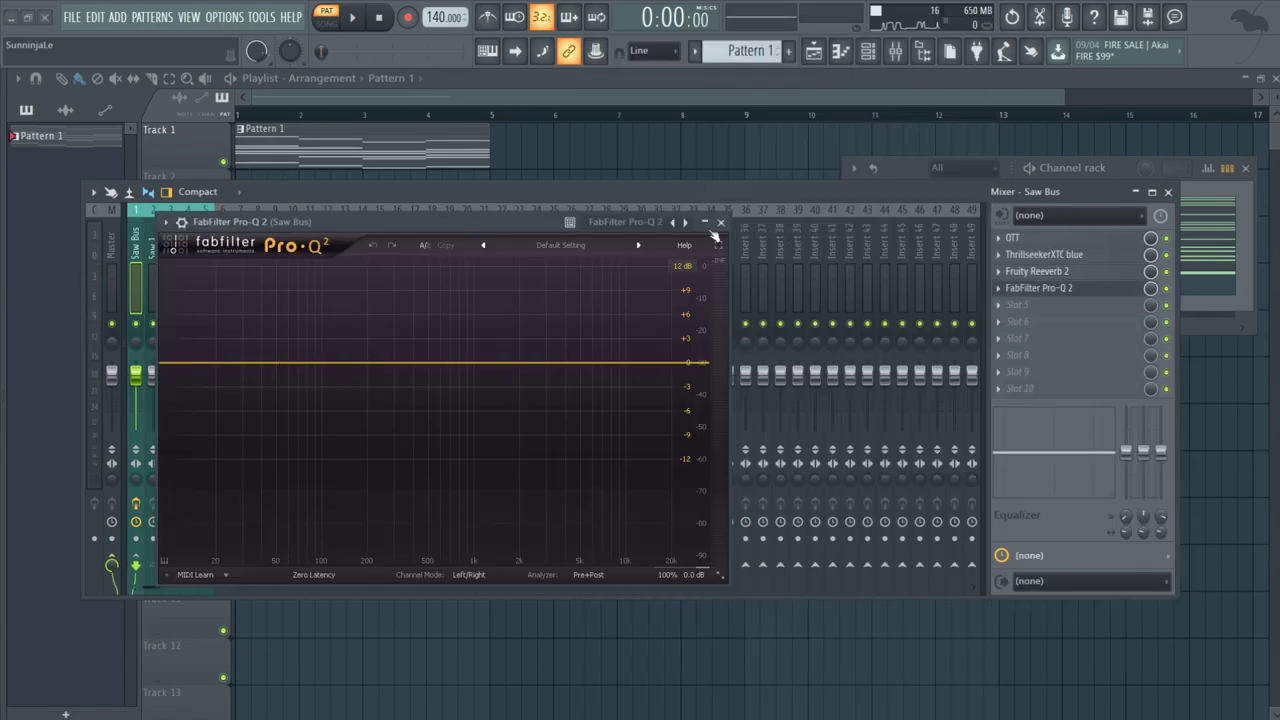
Load Fruity Parametric EQ 2 on Saw 1 and make its first band a high-pass
left_click(721, 222)
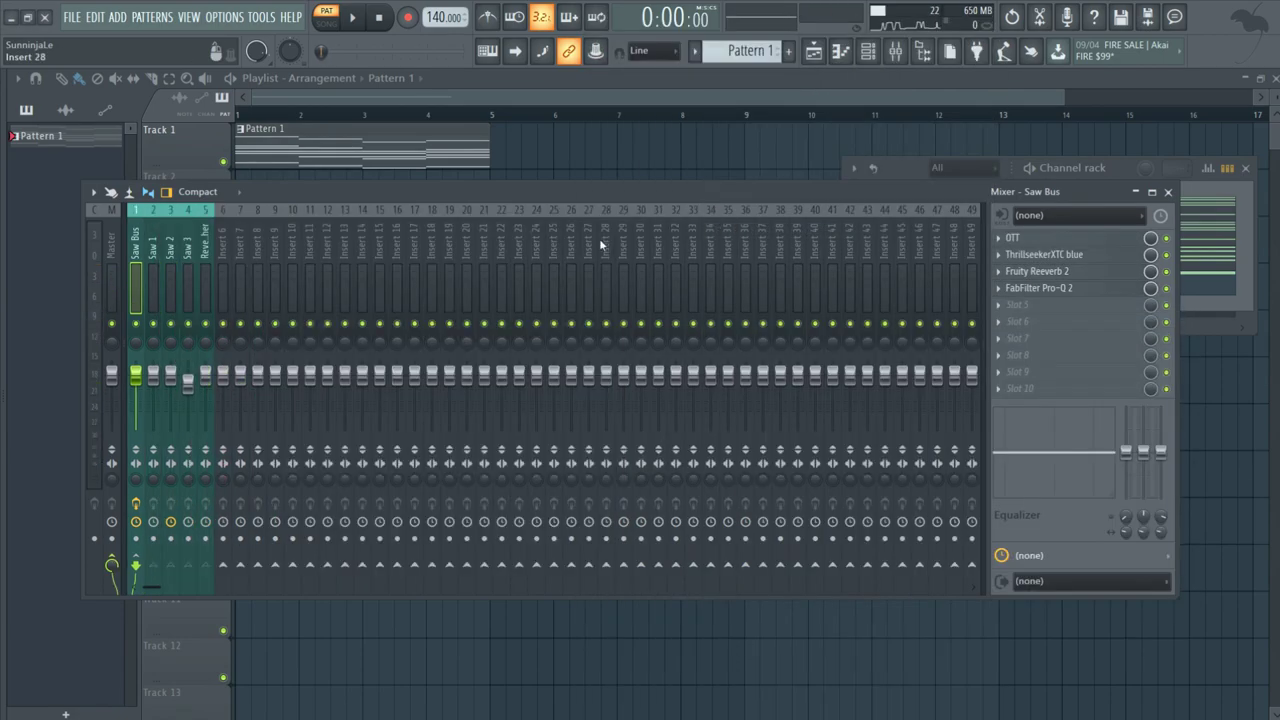
left_click(151, 280)
left_click(170, 276)
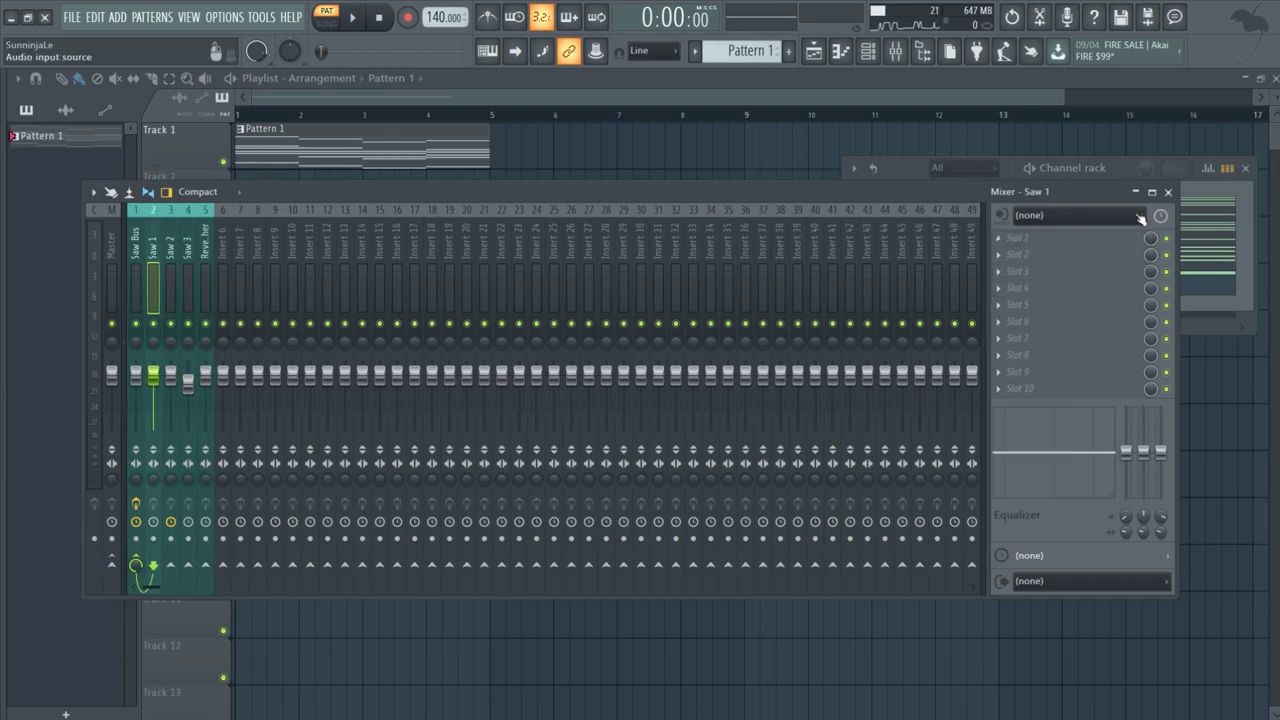
left_click(1075, 170)
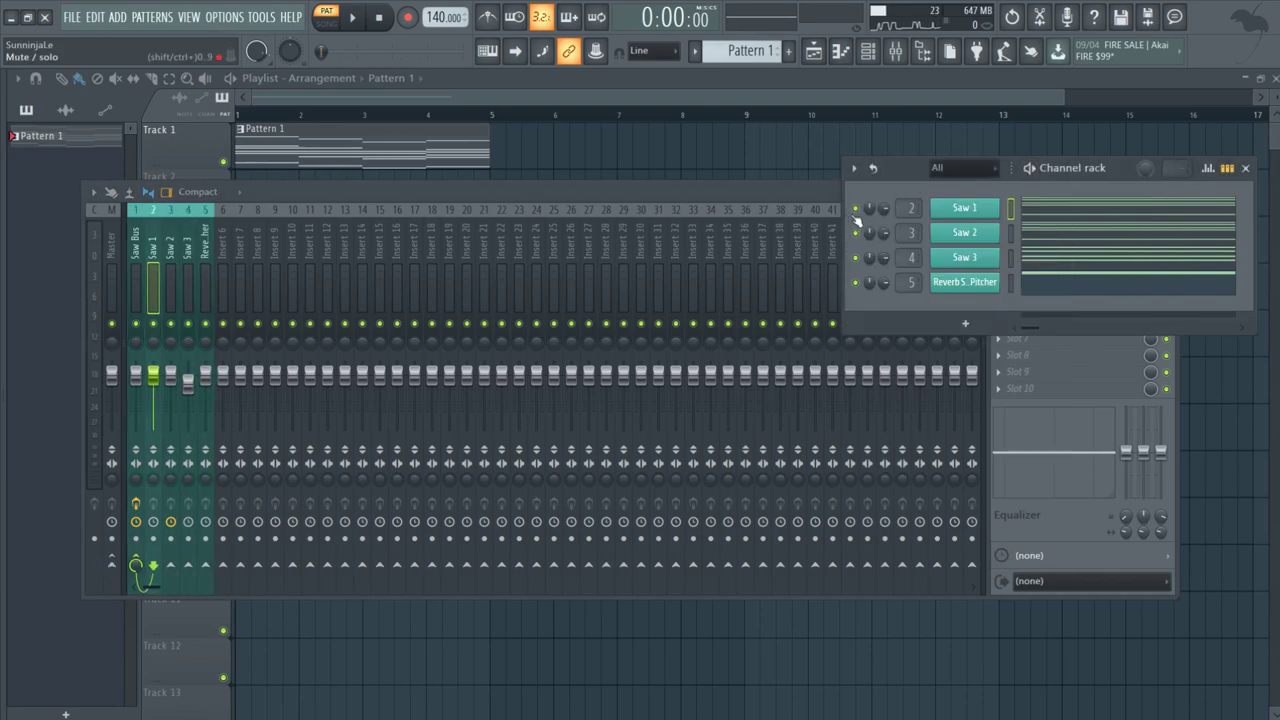
left_click(166, 284)
key("space")
left_click(998, 238)
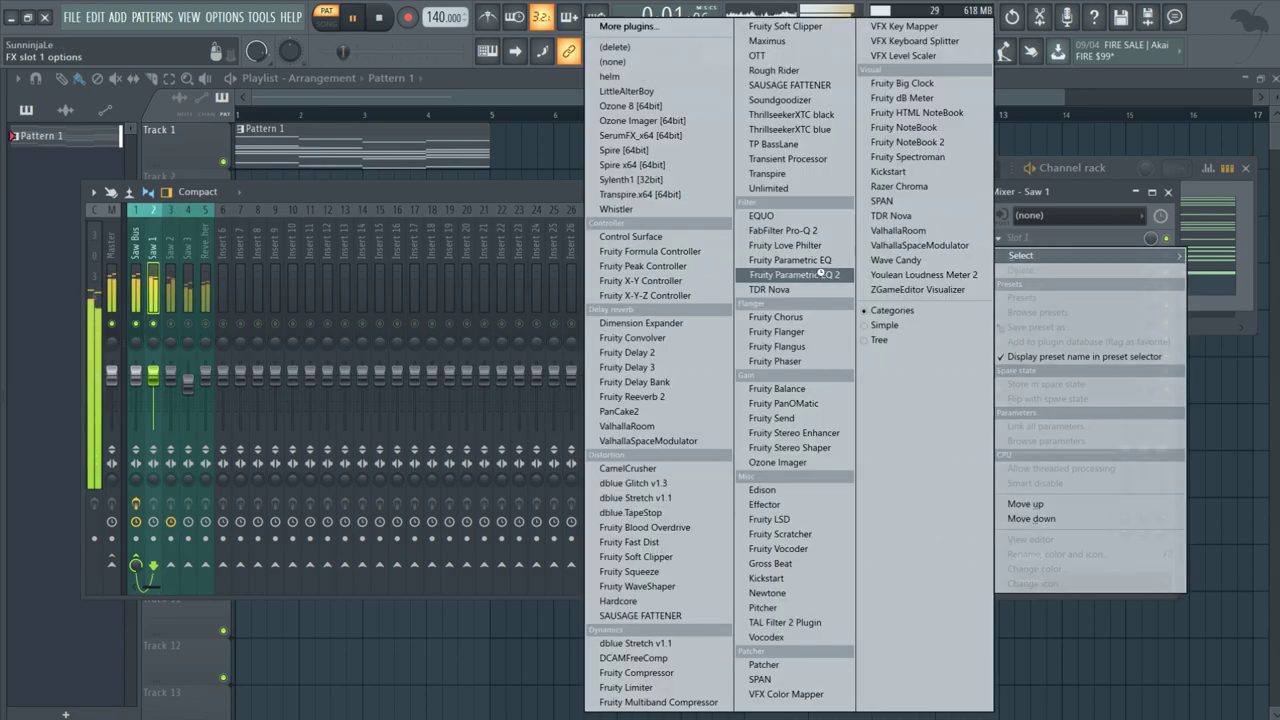
left_click(817, 271)
right_click(208, 338)
left_click(298, 398)
key("space")
Add a gentle dip near 191 Hz and a narrow small dip in Saw 1's EQ
left_click(659, 201)
left_click(1030, 238)
mouse_move(287, 335)
left_mouse_down()
mouse_move(262, 340)
mouse_move(271, 272)
mouse_move(286, 282)
mouse_move(270, 355)
mouse_move(321, 280)
mouse_move(300, 283)
mouse_move(304, 347)
left_mouse_up()
scroll(321, 280, "down", 3)
left_click_drag(440, 339, 460, 346)
key("space")
left_click(659, 201)
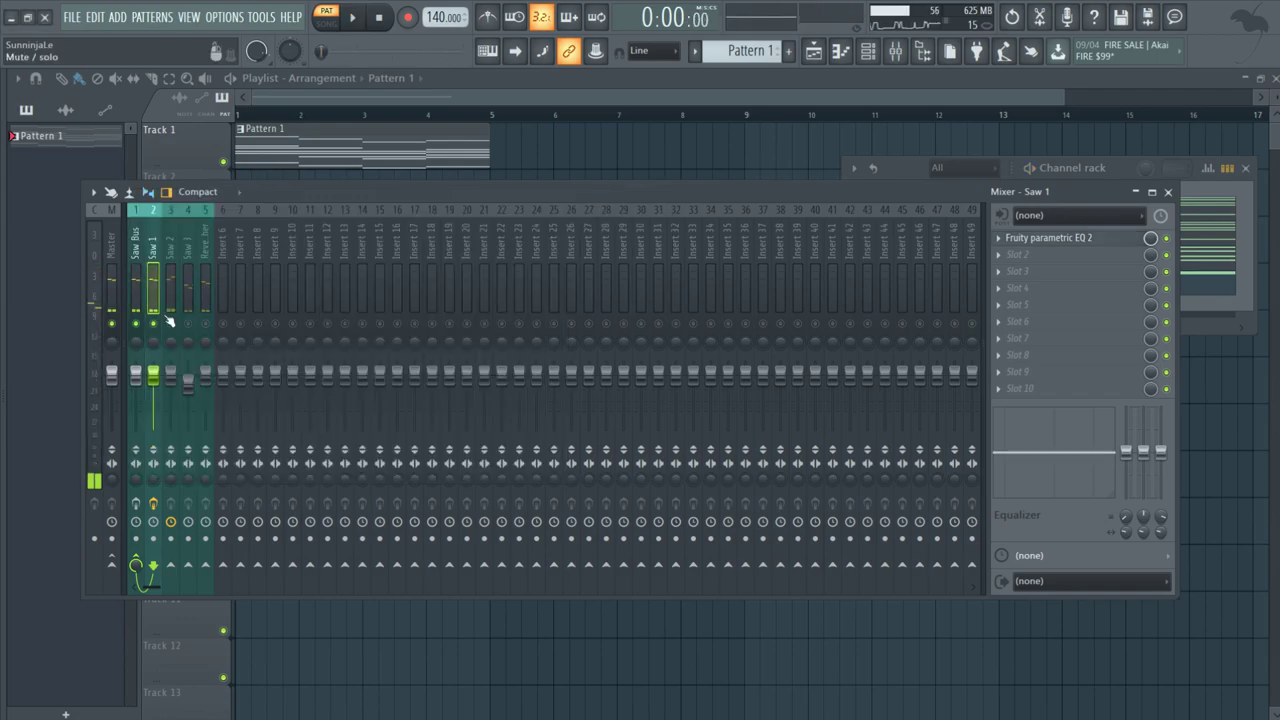
Give Saw 2 a Fruity Parametric EQ 2 with a high-pass, raised band 7 and narrow band-3 dip
left_click(170, 310)
key("space")
left_click(998, 238)
left_click(808, 273)
left_click_drag(312, 207, 337, 197)
right_click(85, 207)
mouse_move(102, 249)
left_click(165, 293)
left_click_drag(85, 207, 145, 231)
scroll(151, 232, "down", 3)
key("Escape")
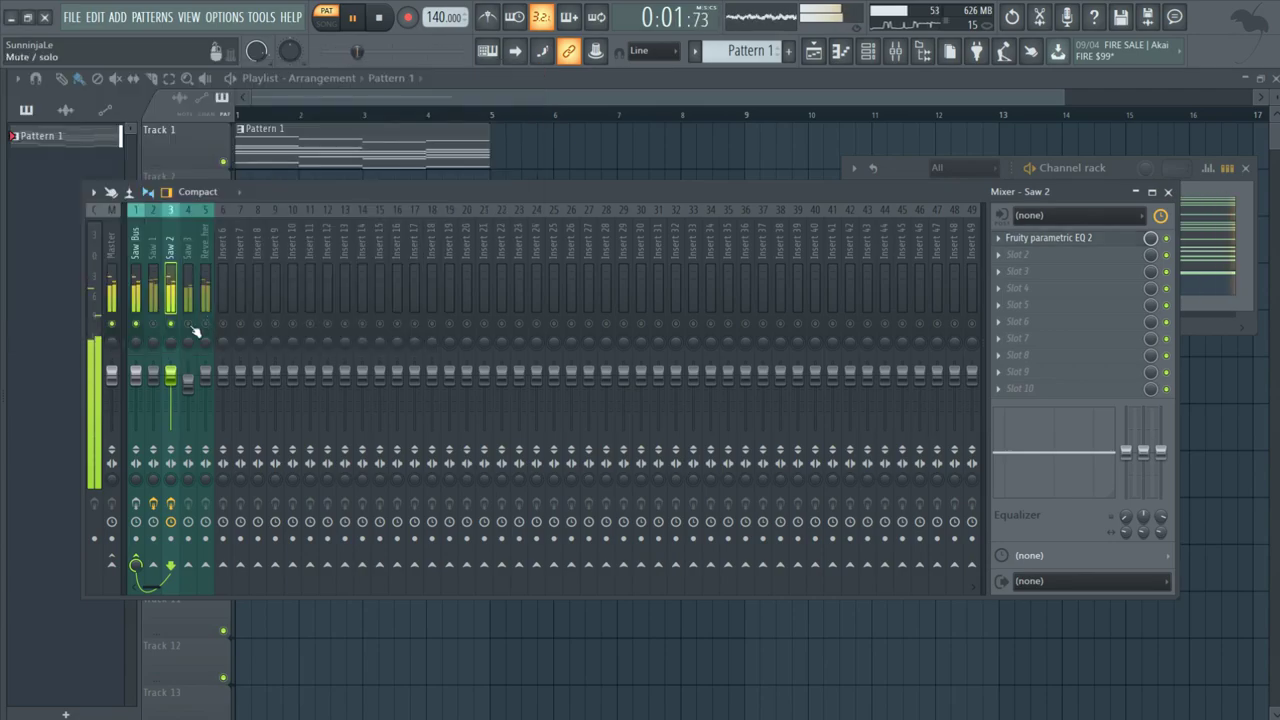
Give Saw 3 a Fruity Parametric EQ 2 with raised band 7 and a higher high-pass cutoff
left_click(188, 310)
key("space")
key("space")
left_click(998, 238)
left_click(794, 275)
left_click_drag(352, 250, 367, 230)
right_click(128, 250)
left_click(208, 336)
left_click_drag(130, 262, 234, 262)
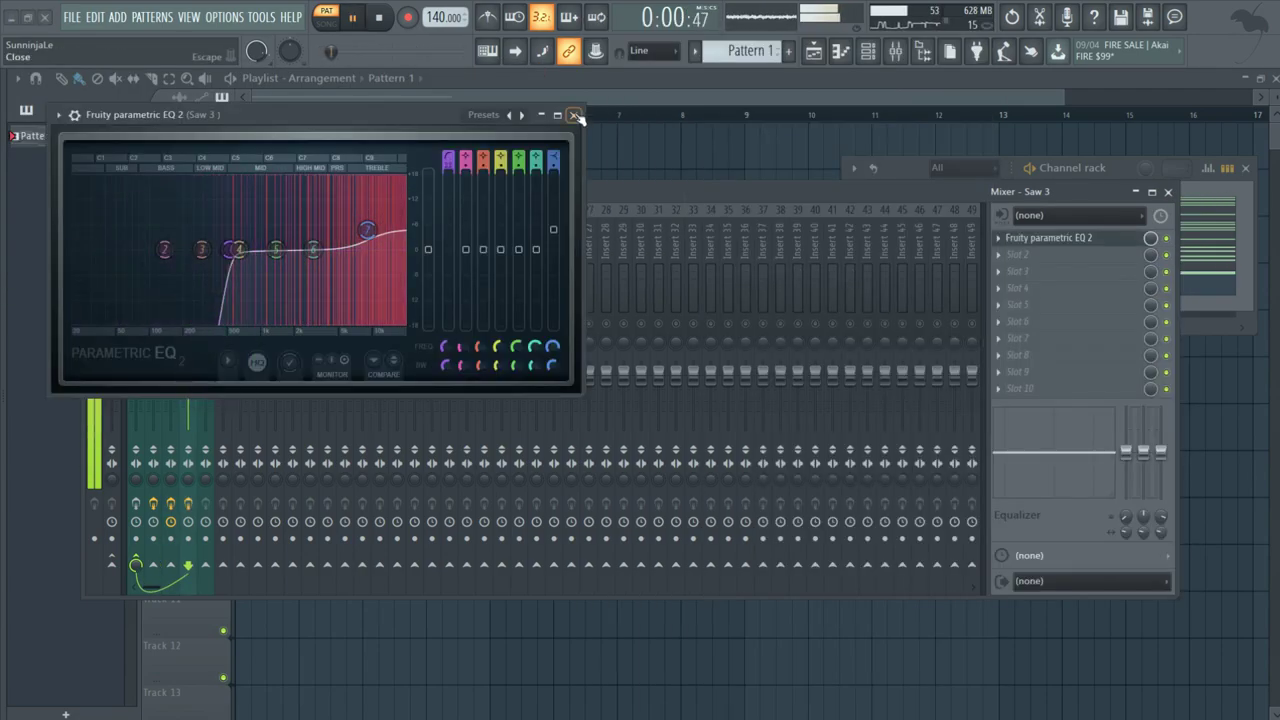
left_click(574, 115)
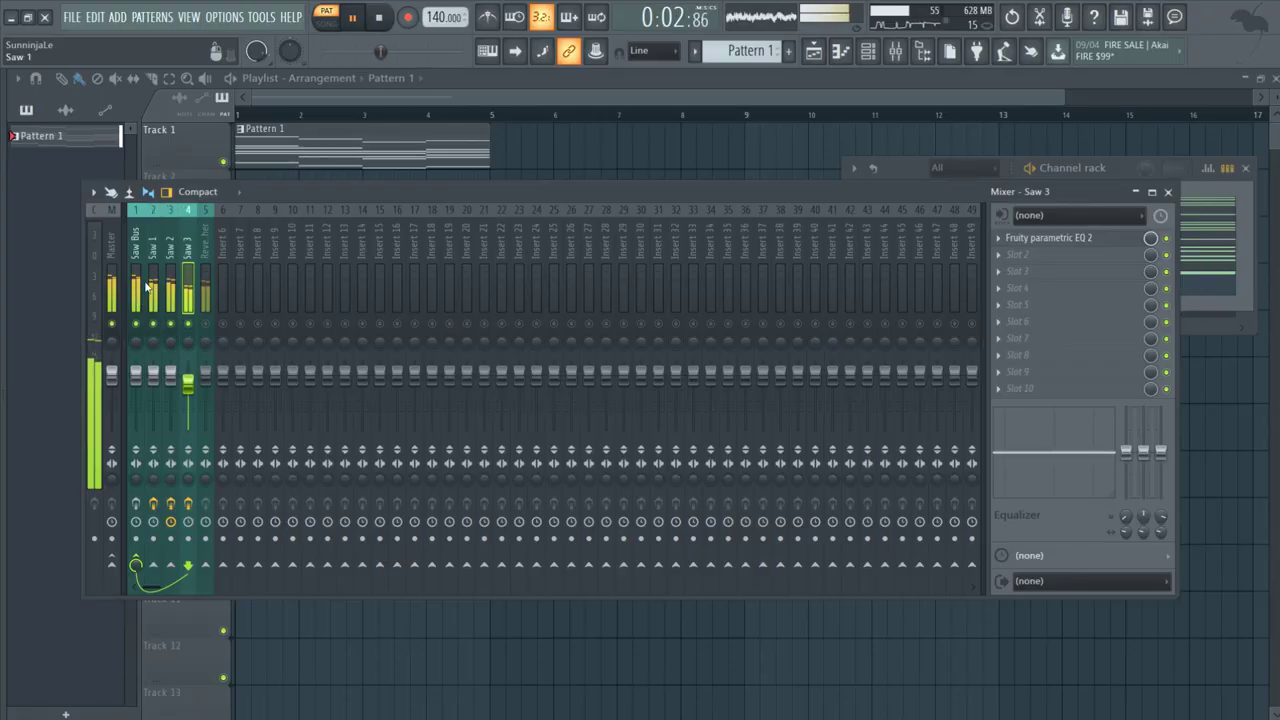
key("space")
left_click(136, 306)
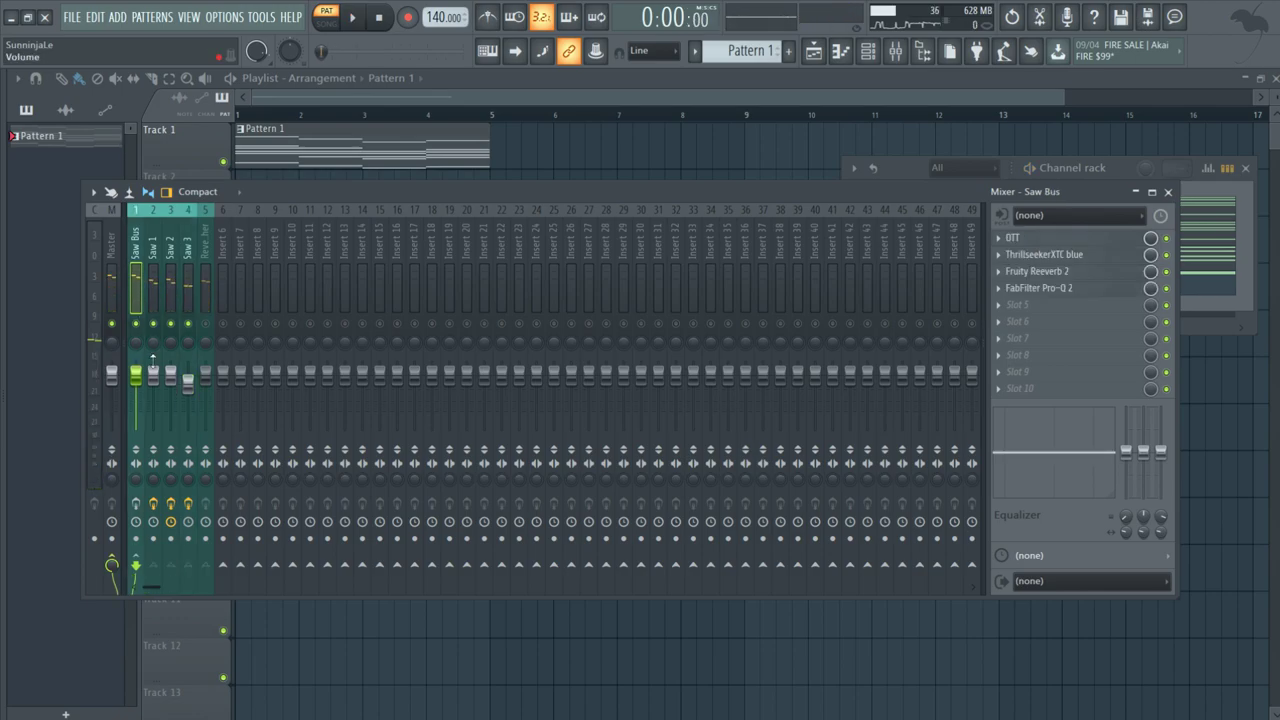
Add a Low Cut band at about 85 Hz in the Saw Bus Pro-Q 2
left_click(167, 252)
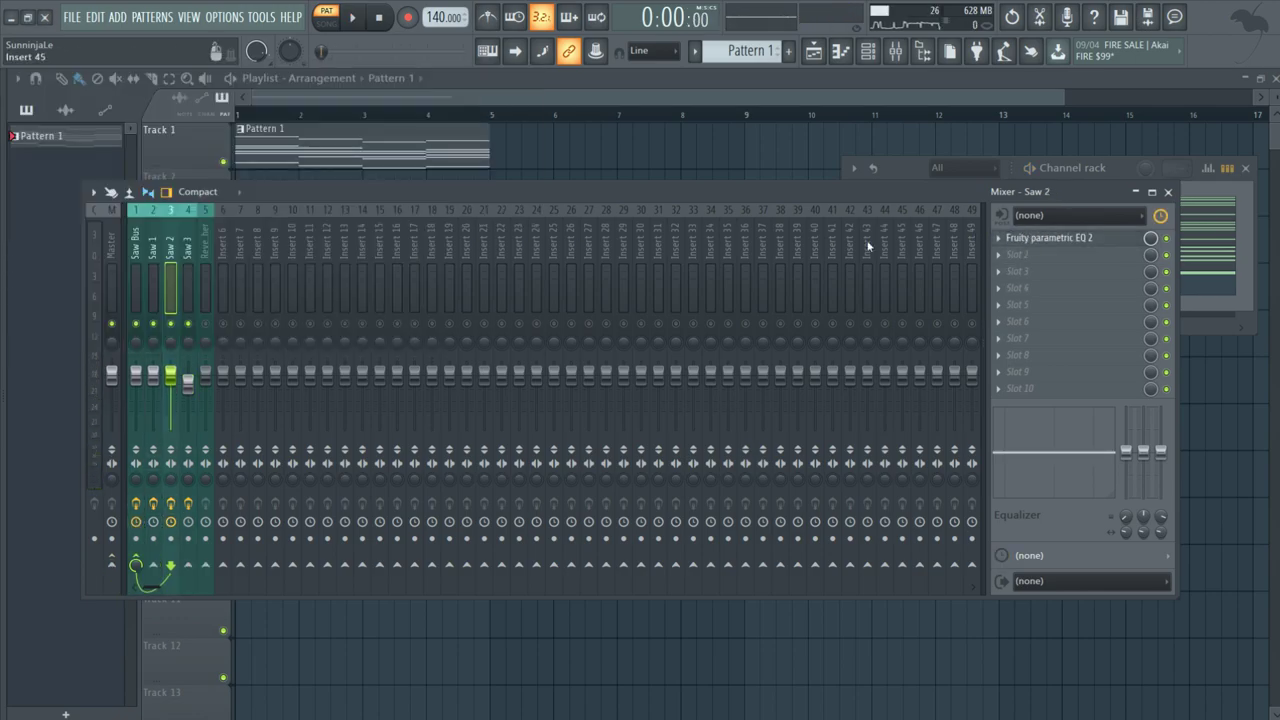
left_click(135, 272)
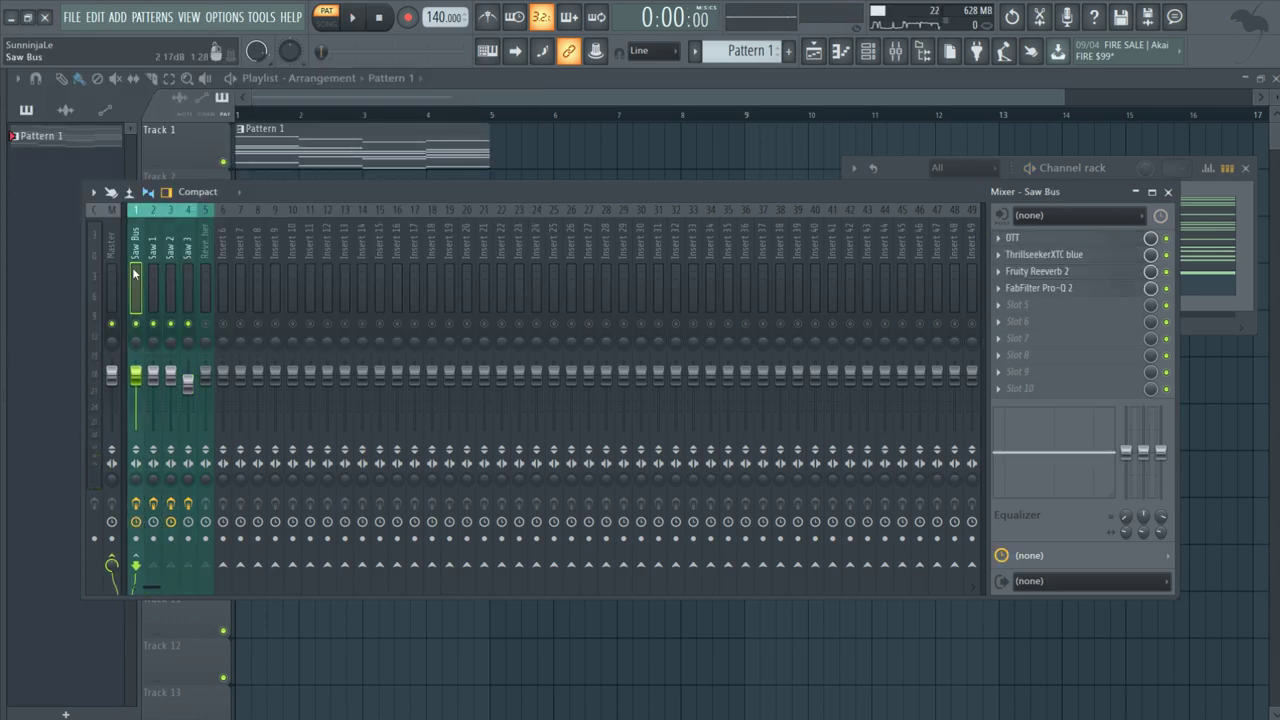
left_click(1101, 295)
left_click_drag(498, 224, 698, 172)
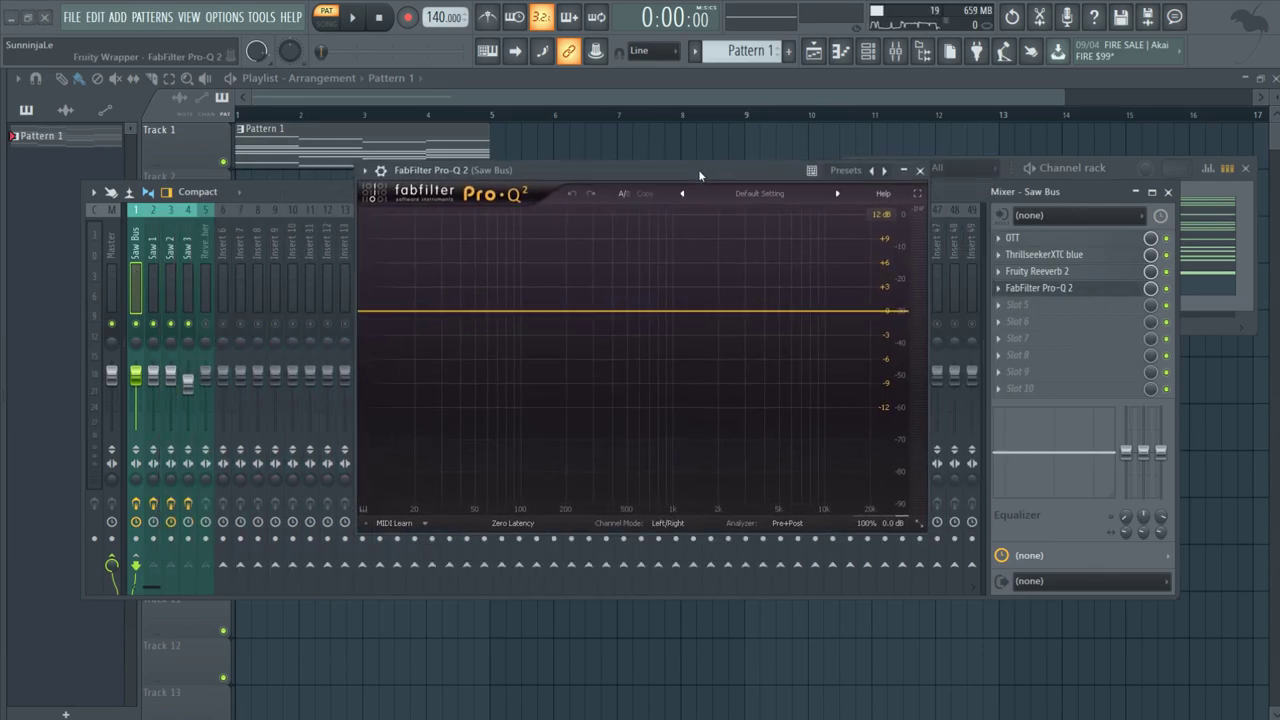
key("space")
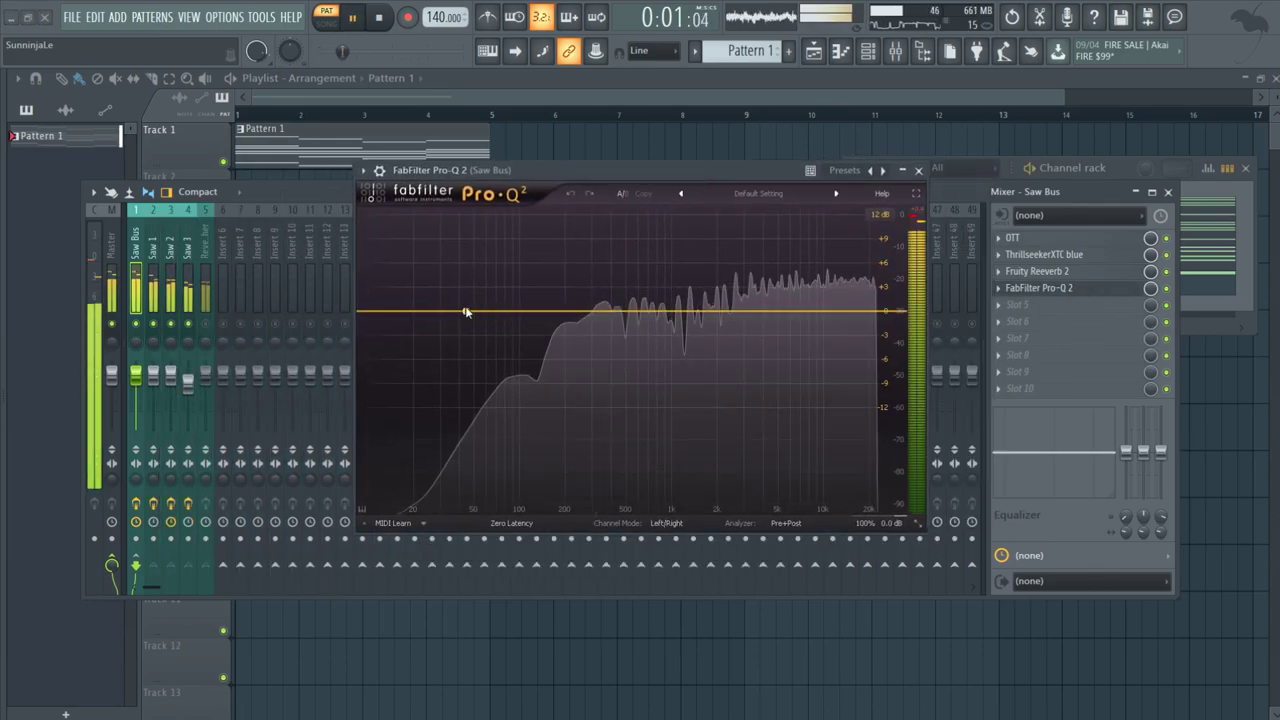
left_click(466, 309)
key("space")
right_click(466, 309)
mouse_move(520, 334)
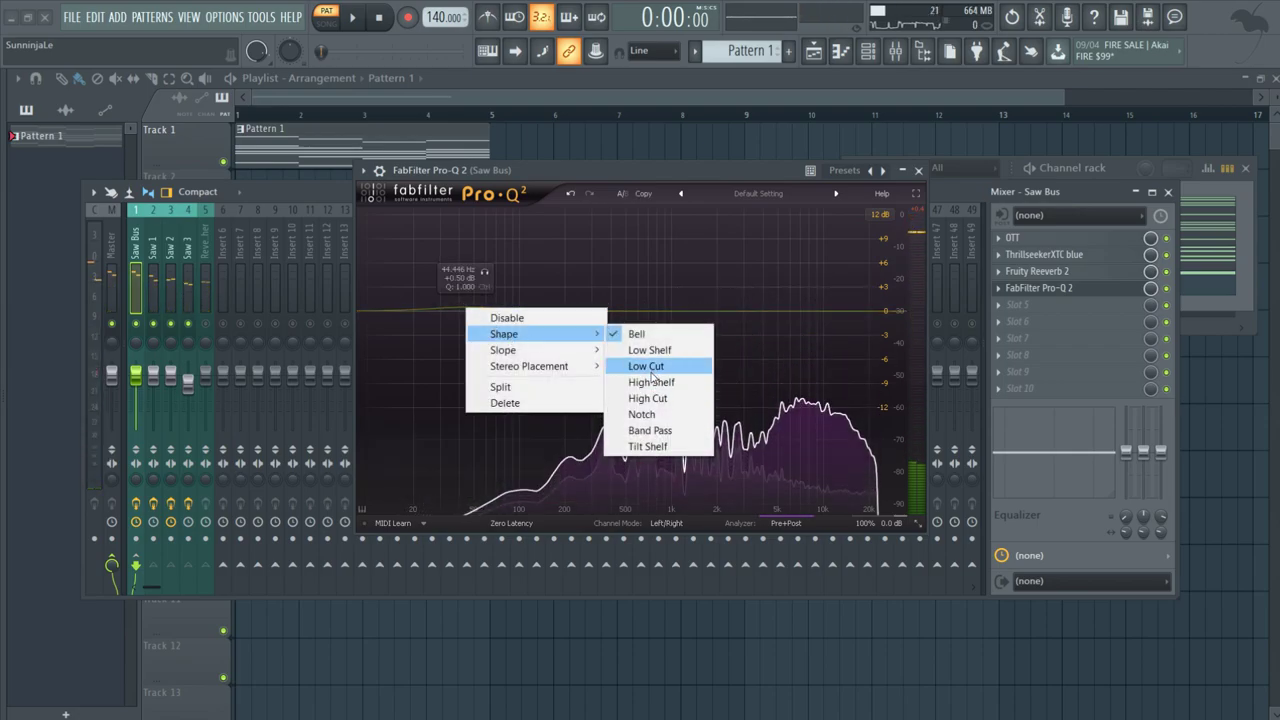
left_click(646, 366)
left_click_drag(466, 308, 510, 305)
key("space")
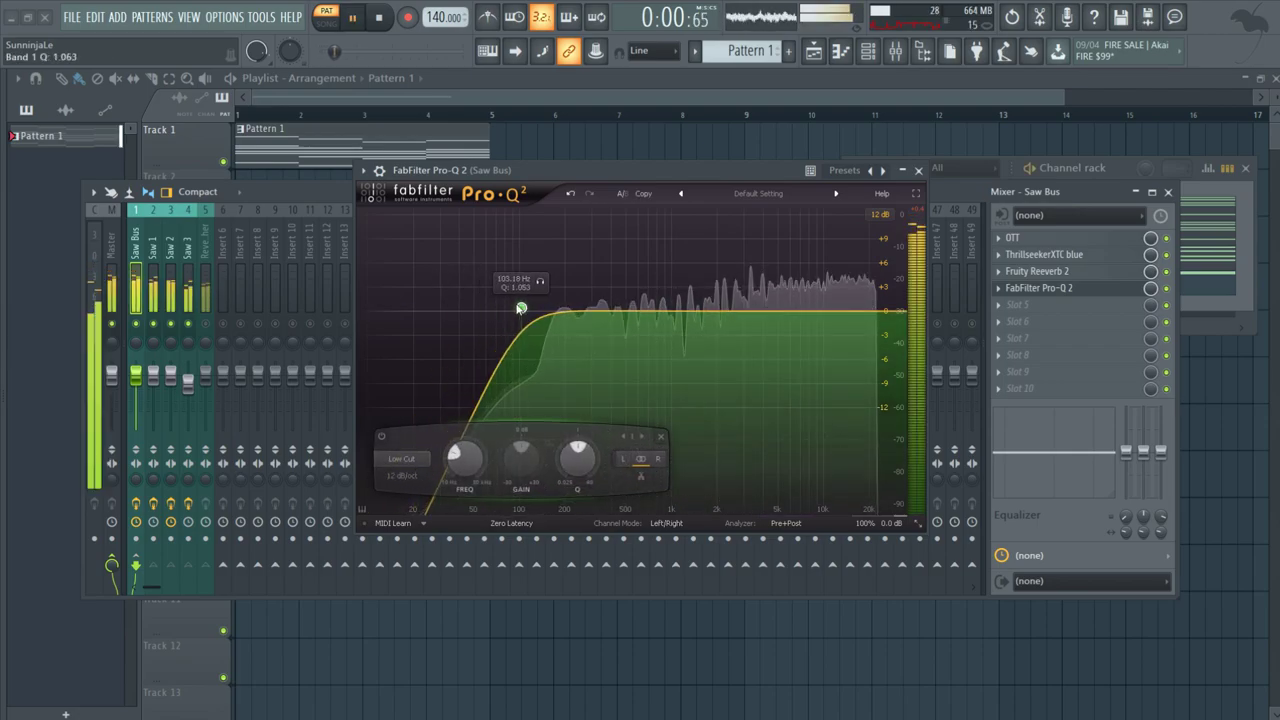
key("space")
Sweep a sharply boosted narrow bell near 3 kHz, then cut it about 8 dB
left_click(745, 316)
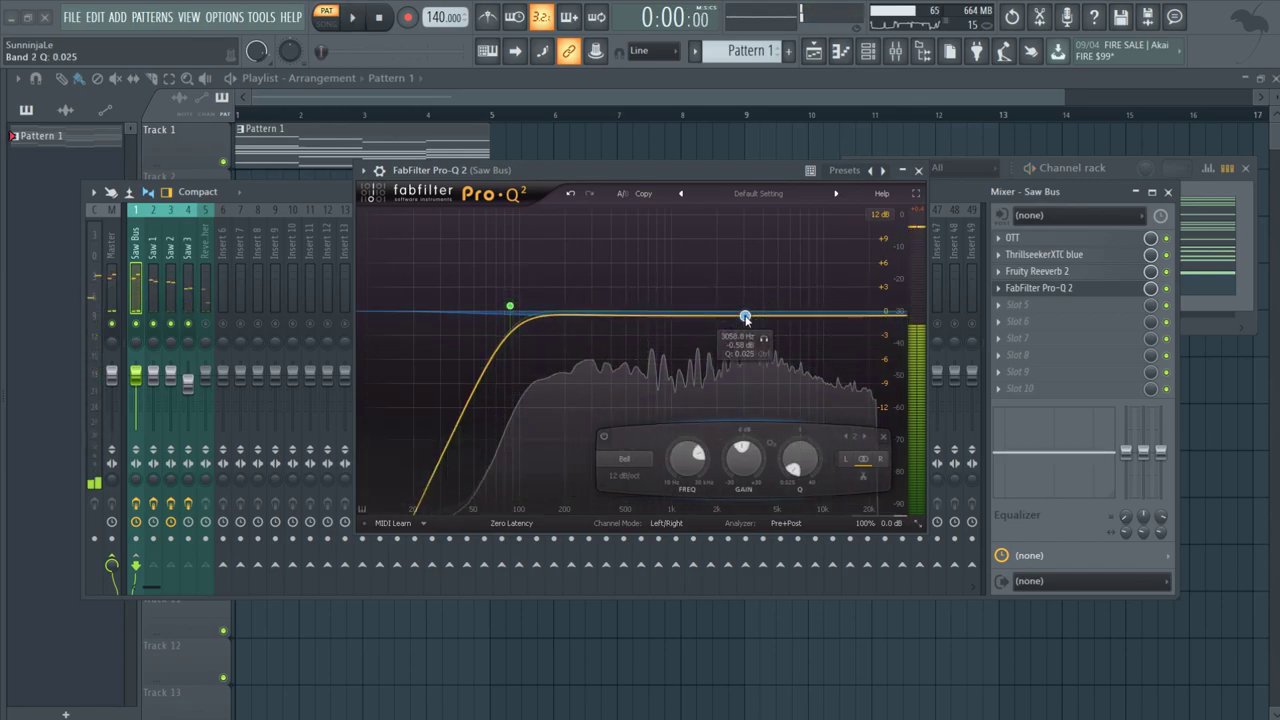
left_click_drag(745, 316, 738, 266)
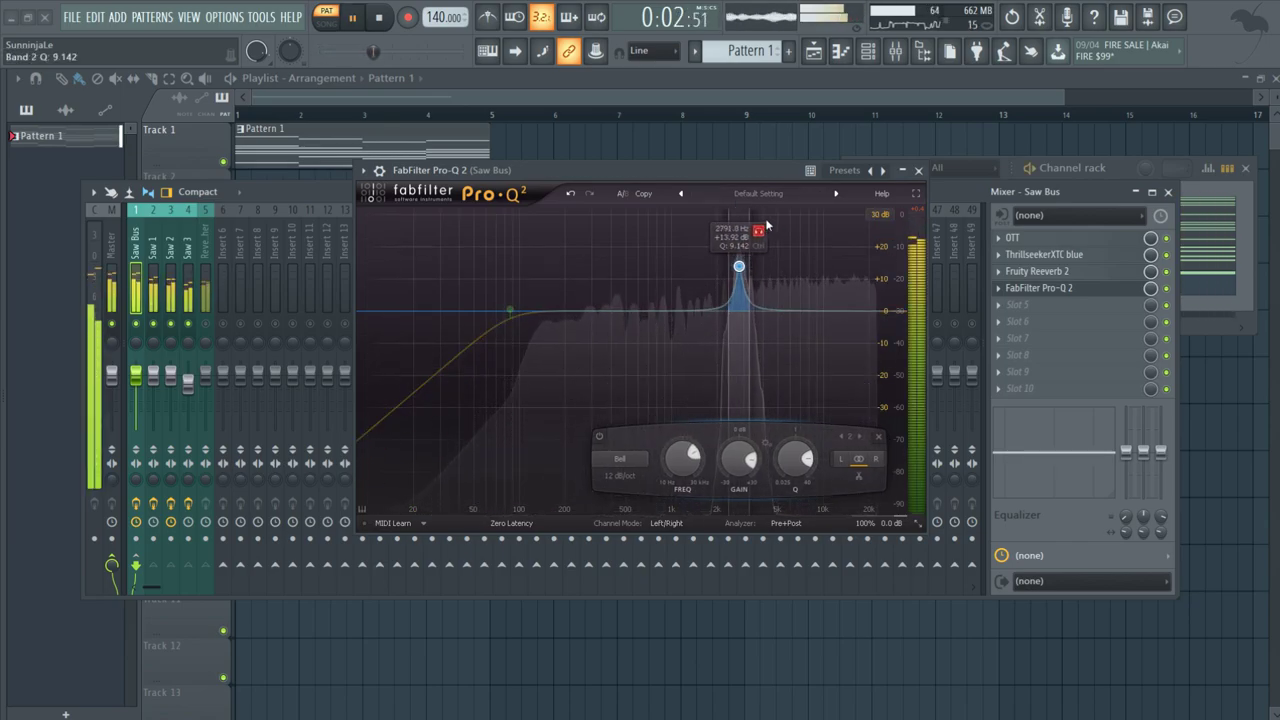
key("space")
left_click_drag(750, 459, 720, 583)
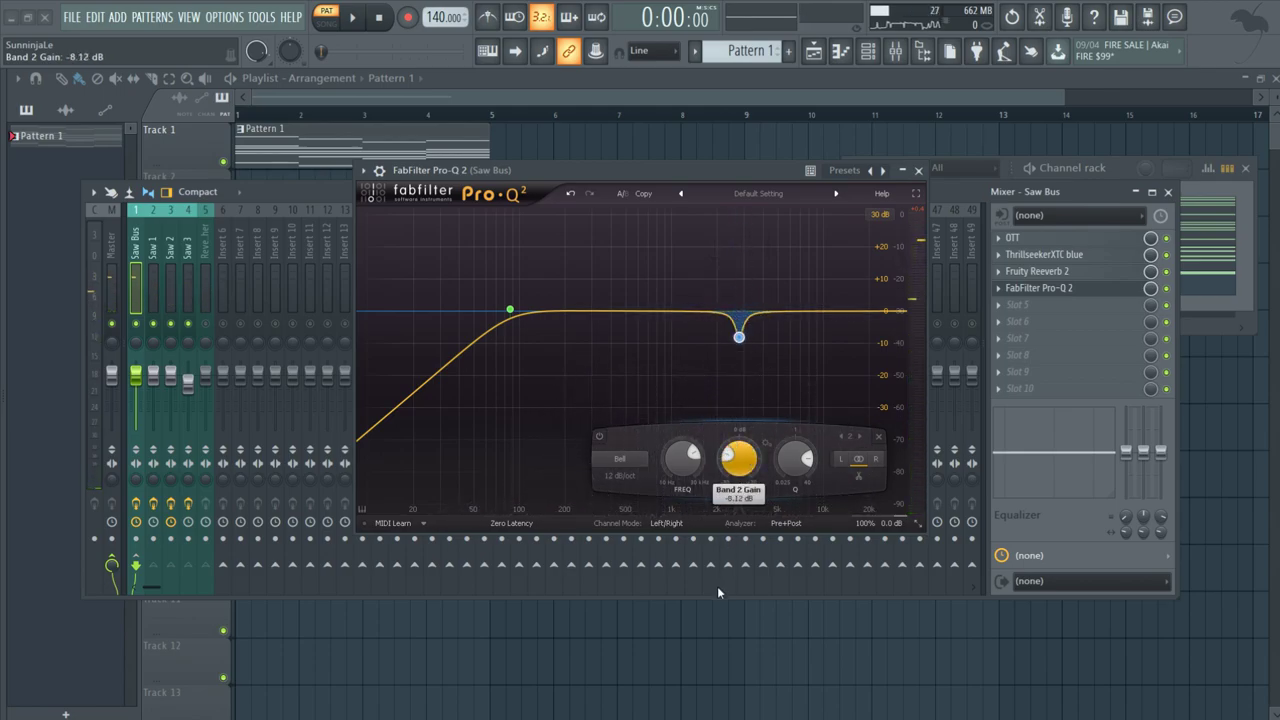
key("space")
Add a dip near 550 Hz and a band near 218 Hz brought back toward 0 dB
left_click_drag(629, 311, 631, 219)
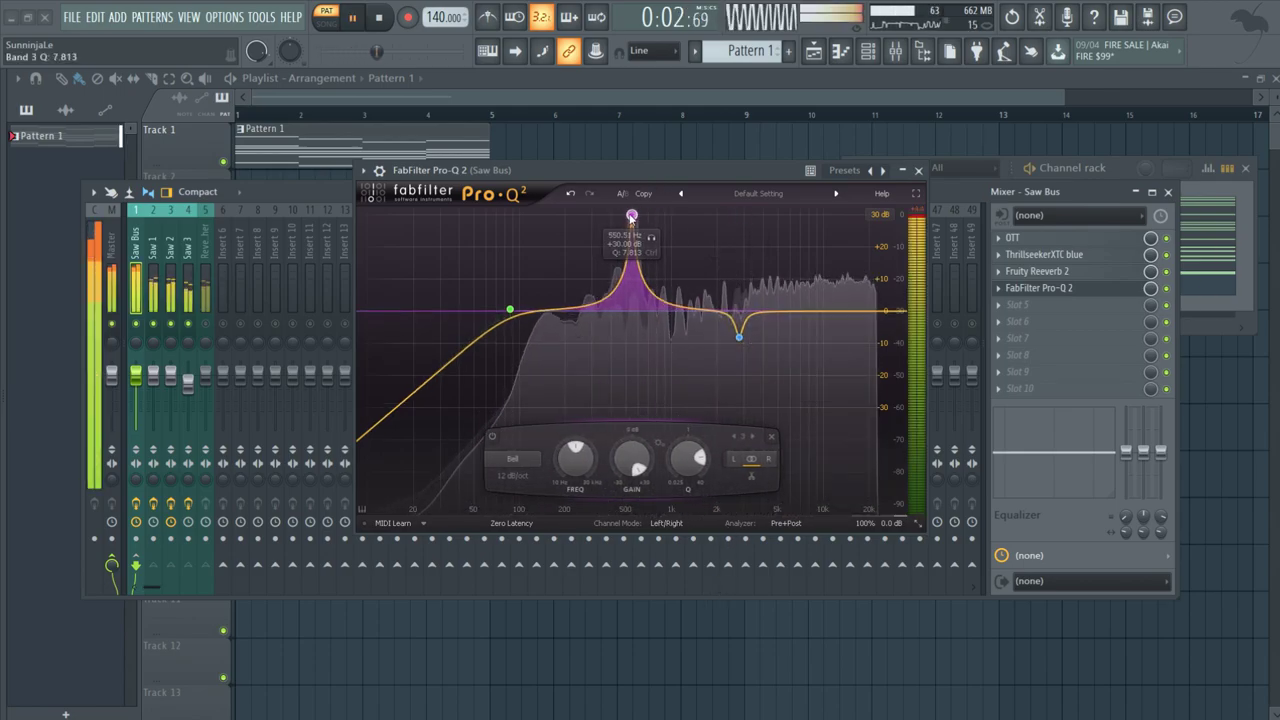
key("space")
left_click_drag(632, 459, 626, 600)
key("space")
mouse_move(571, 312)
left_mouse_down()
mouse_move(560, 214)
mouse_move(564, 325)
left_mouse_up()
scroll(571, 304, "up", 5)
scroll(561, 216, "up", 1)
scroll(563, 216, "down", 5)
mouse_move(843, 312)
left_mouse_down()
mouse_move(847, 302)
mouse_move(856, 318)
left_mouse_up()
key("space")
key("space")
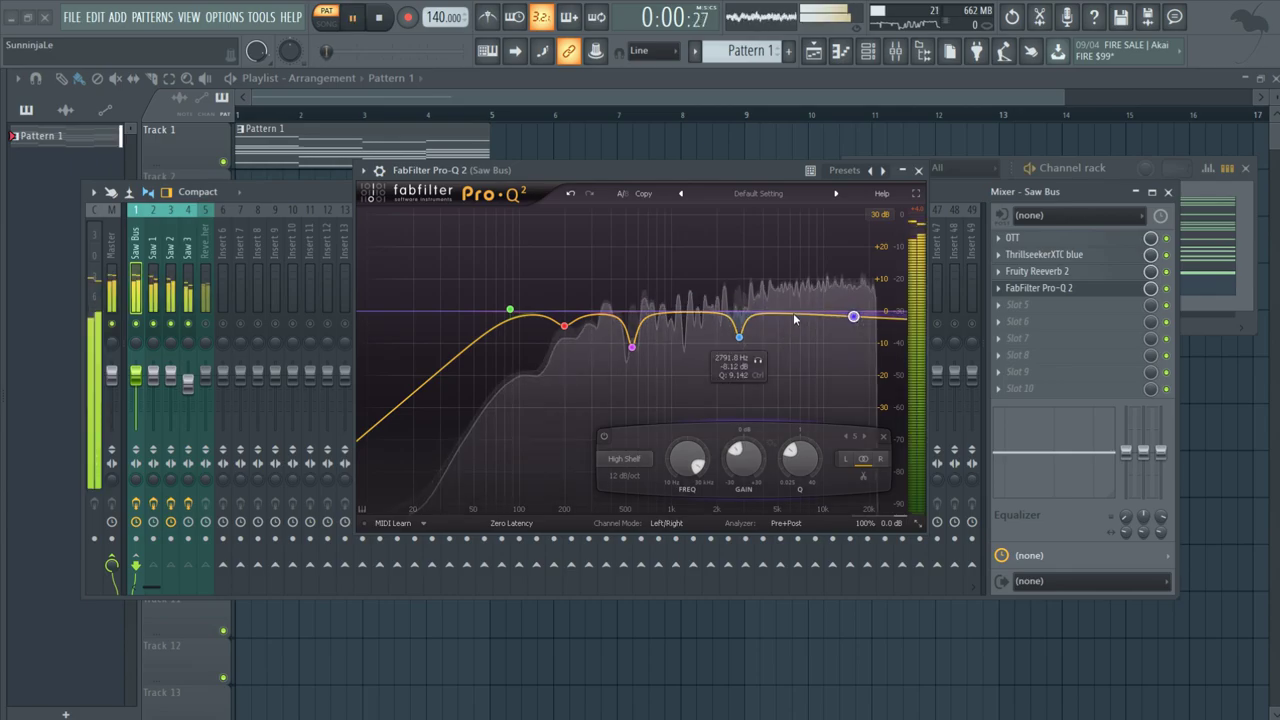
Toggle the Pro-Q 2 slot off and on twice to A/B the EQ
left_click(1166, 289)
left_click(1166, 289)
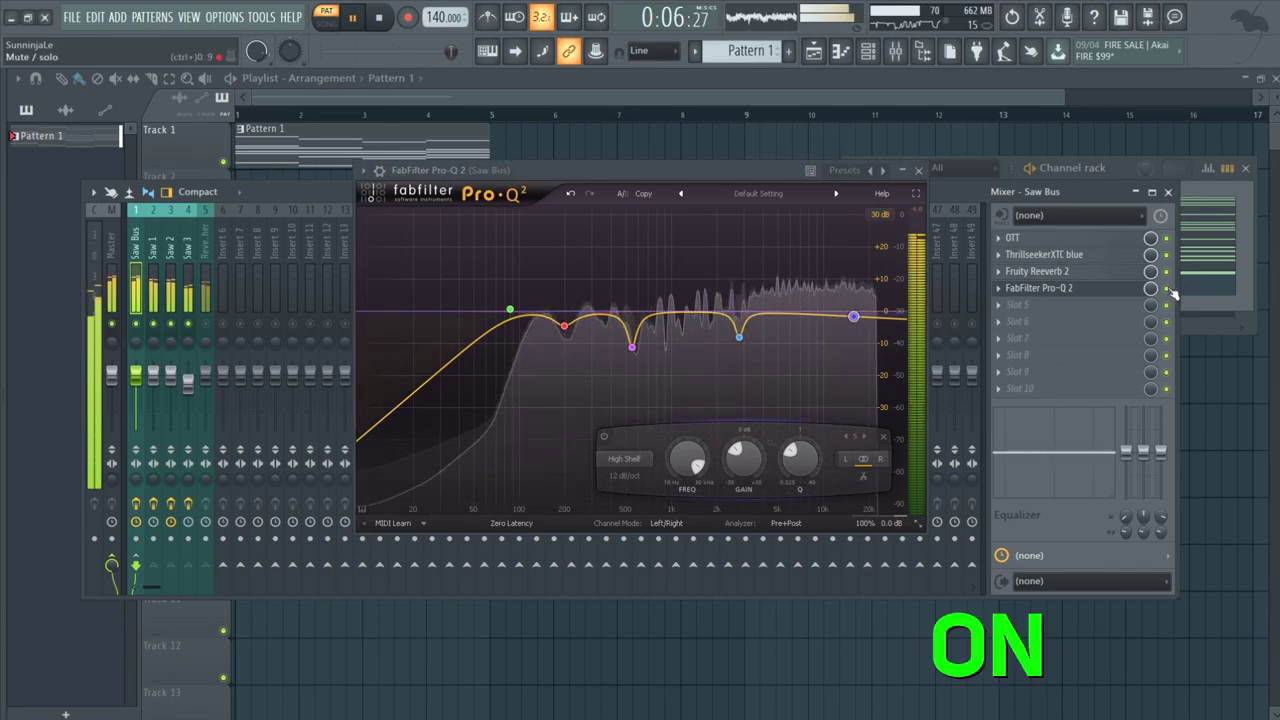
left_click(1166, 289)
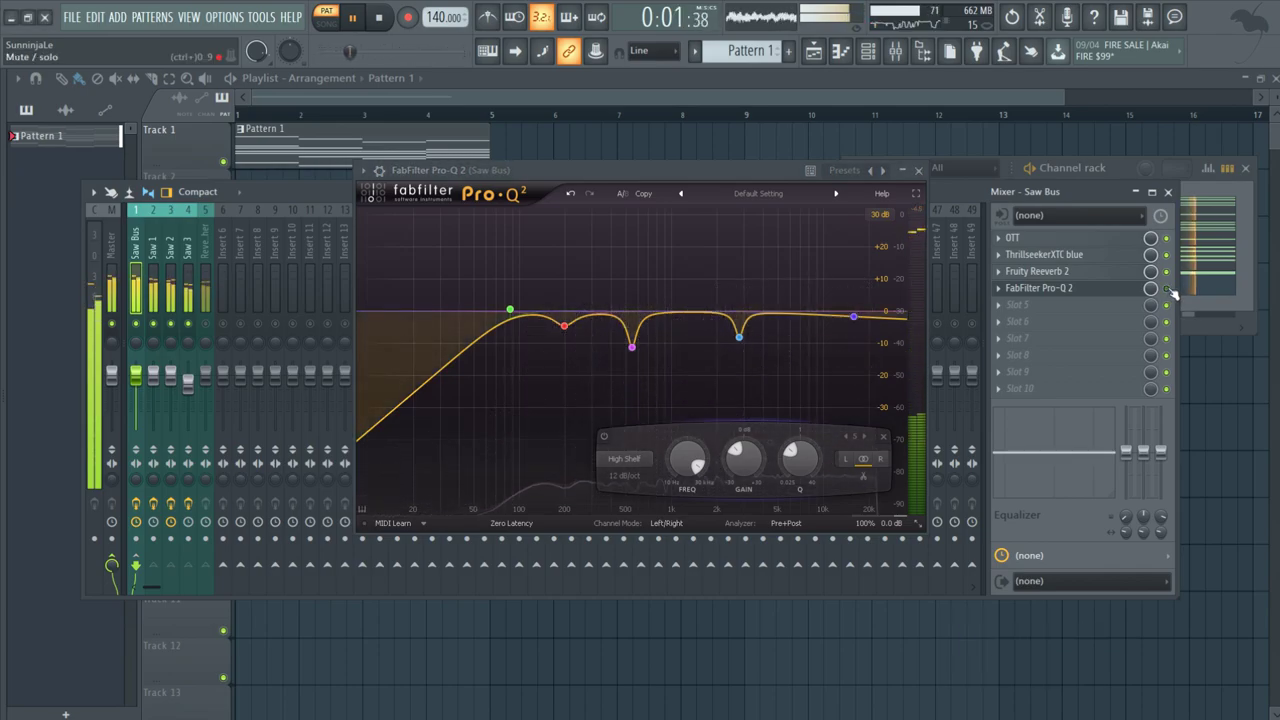
left_click(1166, 289)
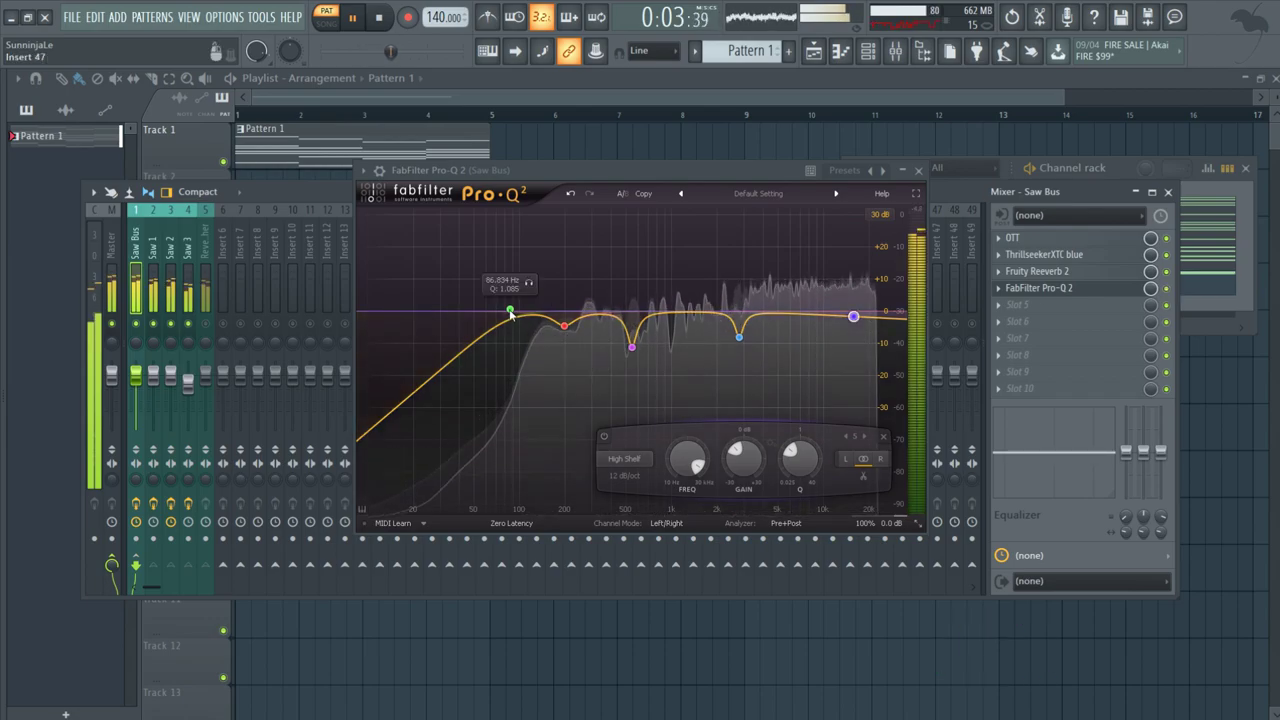